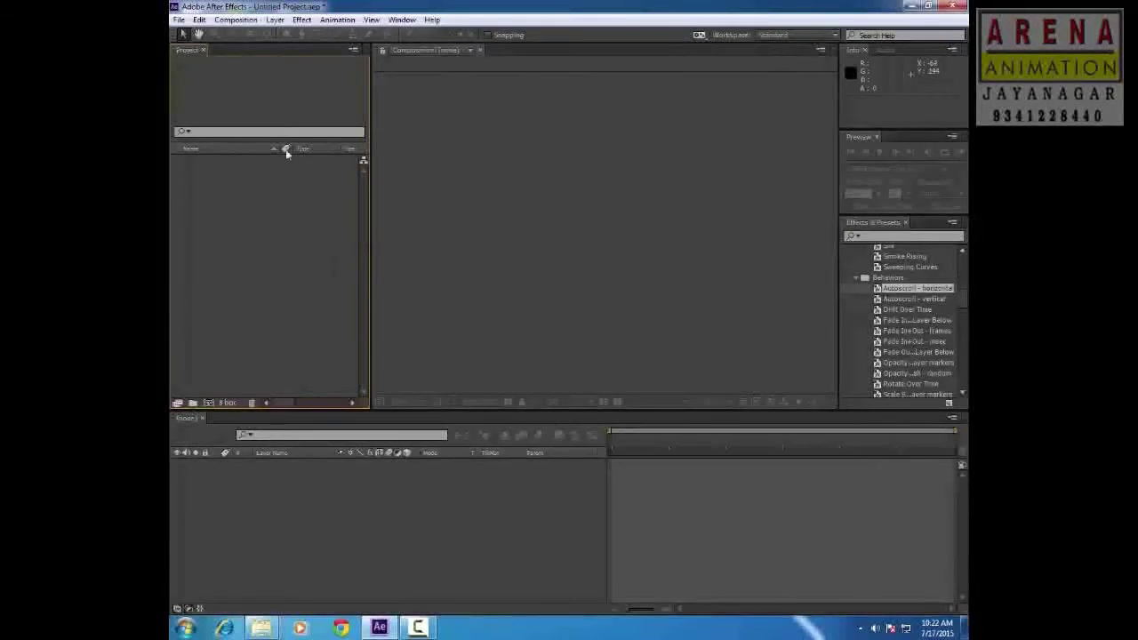
- Activate the viewer and project panels, then try the All Panels and Animation workspaces
{"action": "left_click", "coordinate": [441, 302]}
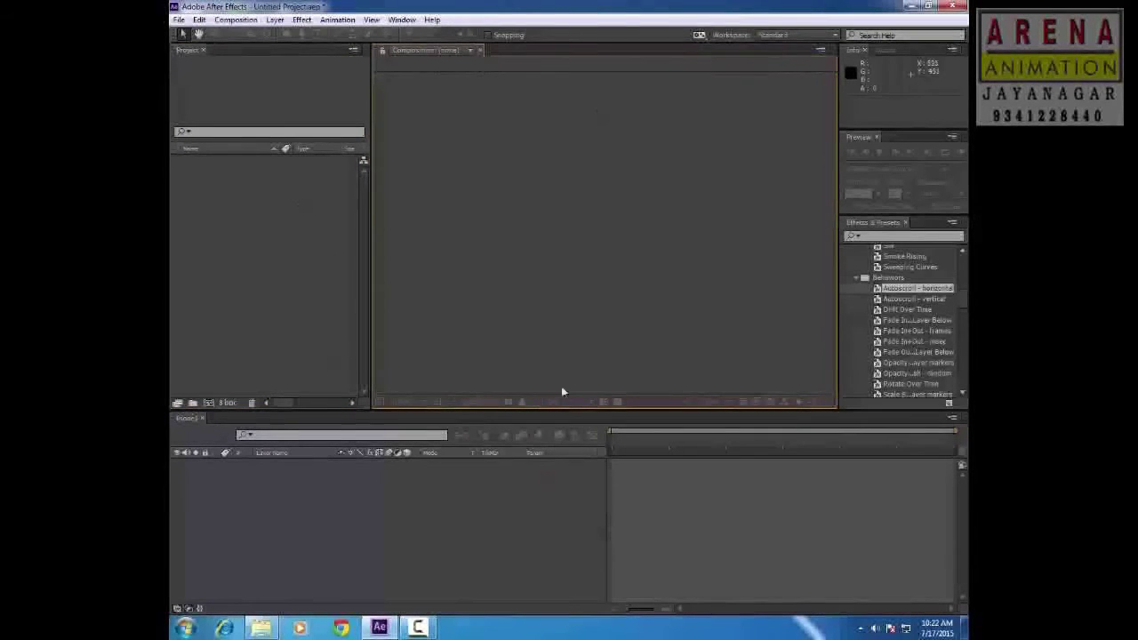
{"action": "left_click", "coordinate": [306, 319]}
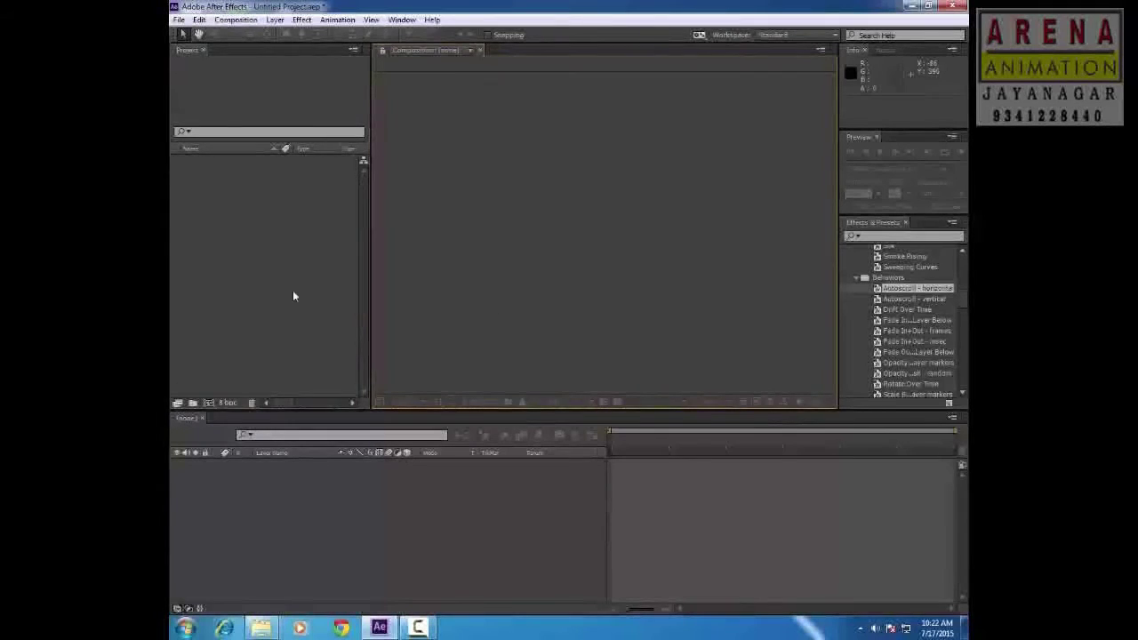
{"action": "left_click", "coordinate": [472, 116]}
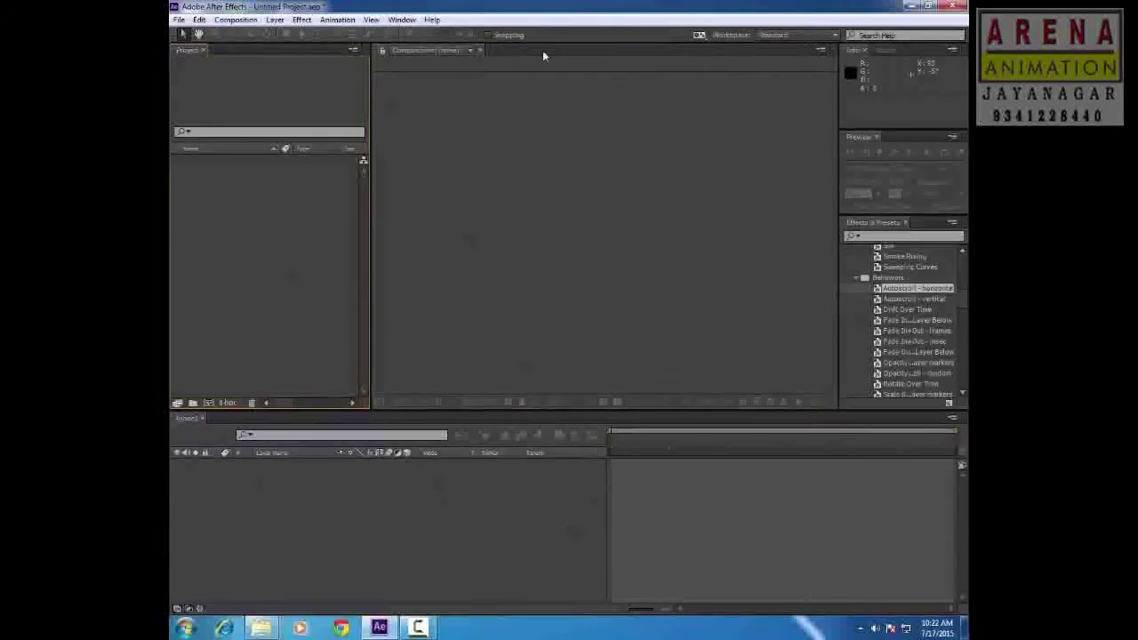
{"action": "left_click", "coordinate": [783, 36]}
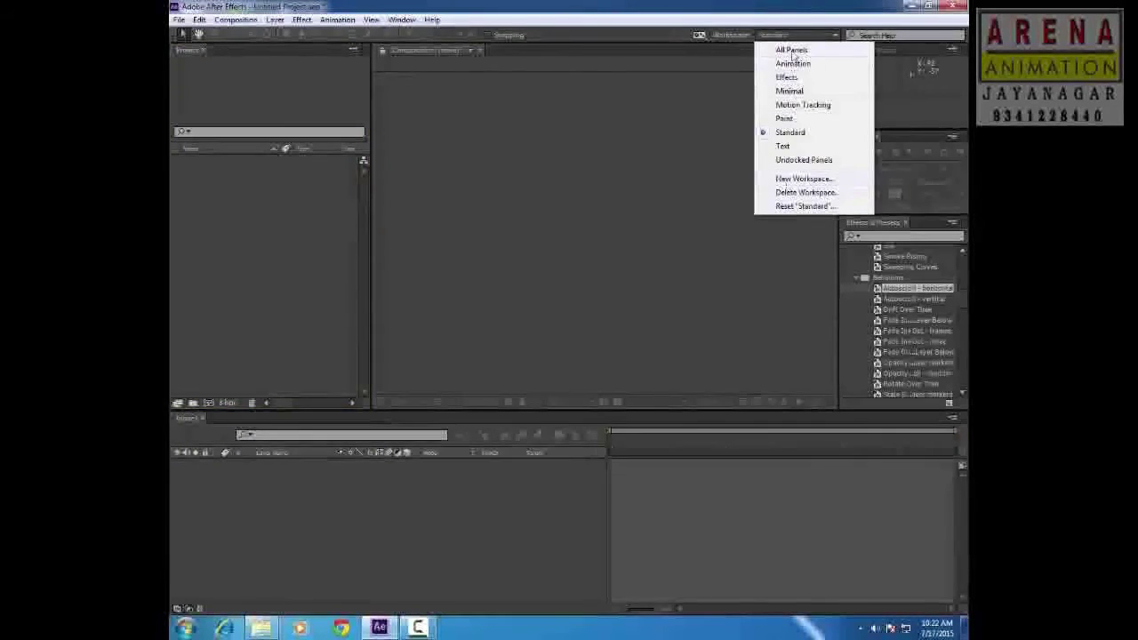
{"action": "left_click", "coordinate": [792, 62]}
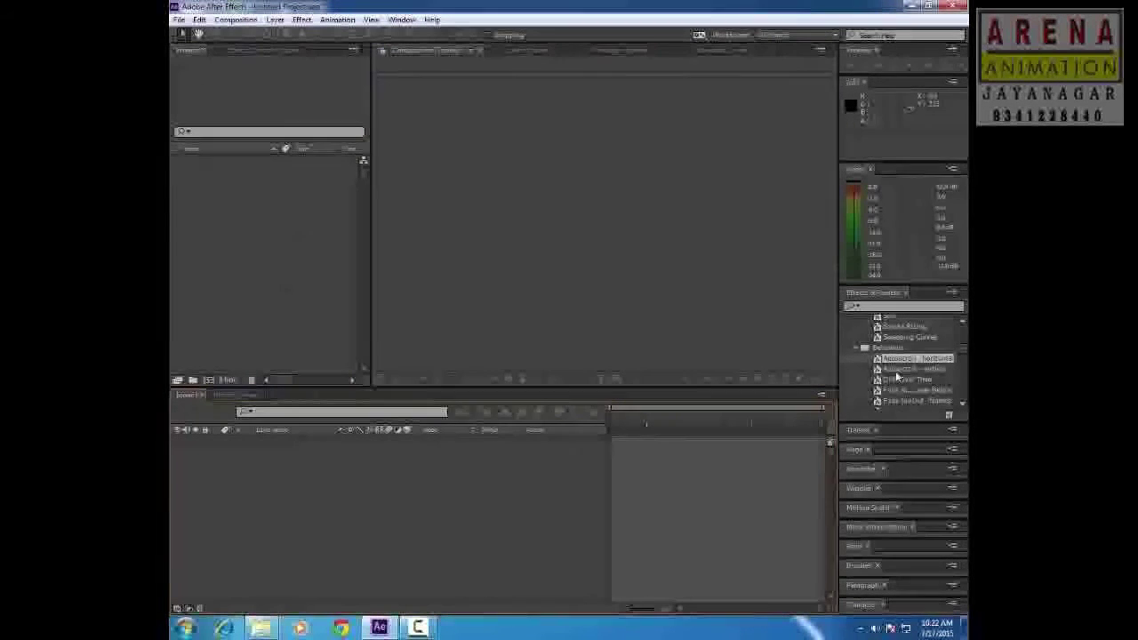
{"action": "left_click", "coordinate": [801, 35]}
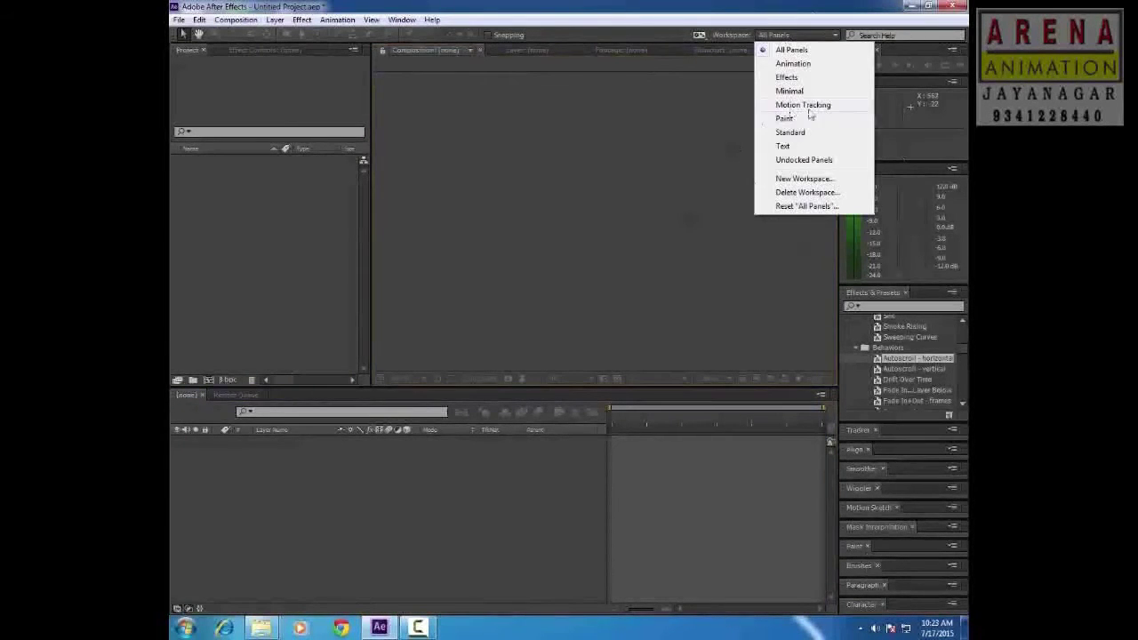
{"action": "left_click", "coordinate": [804, 65]}
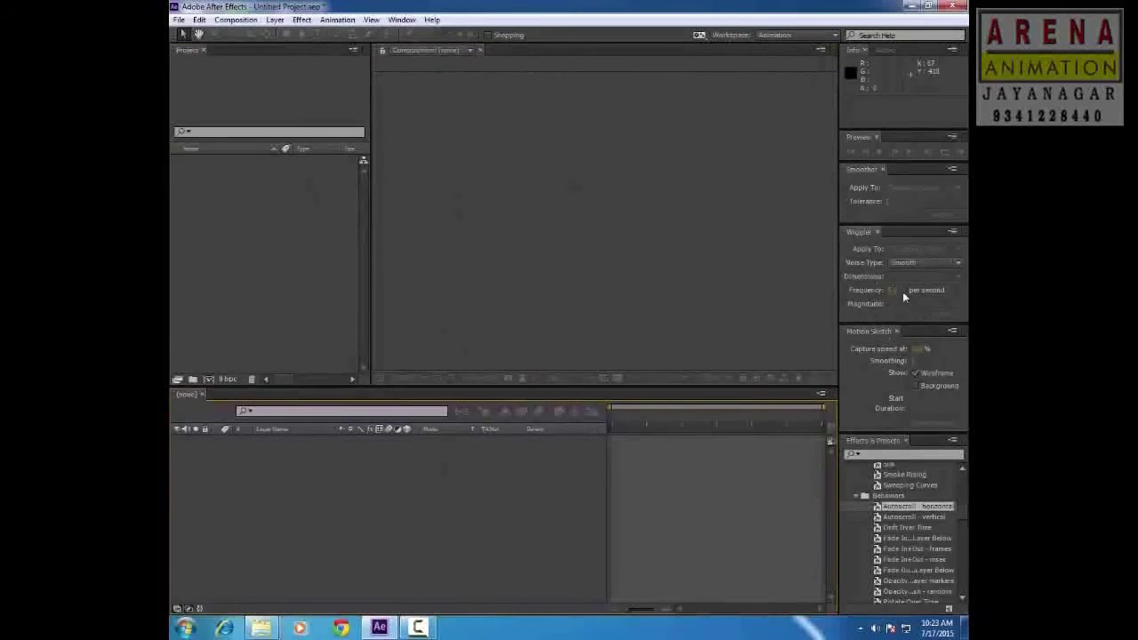
- Try the Paint and Text workspace layouts, then return to Standard
{"action": "left_click", "coordinate": [783, 35]}
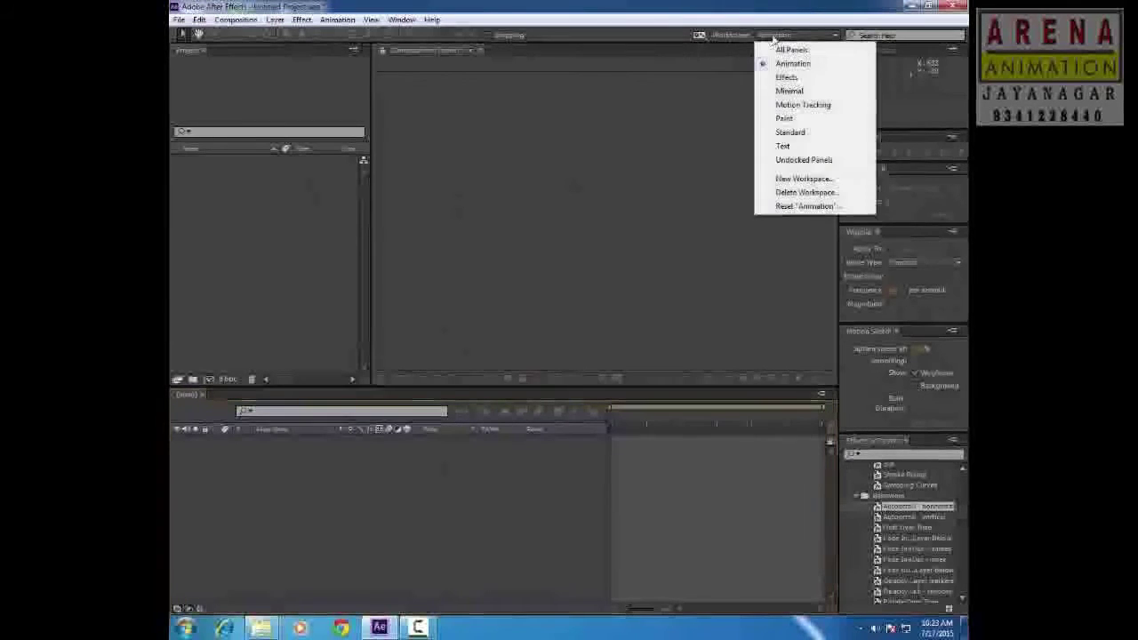
{"action": "left_click", "coordinate": [784, 118]}
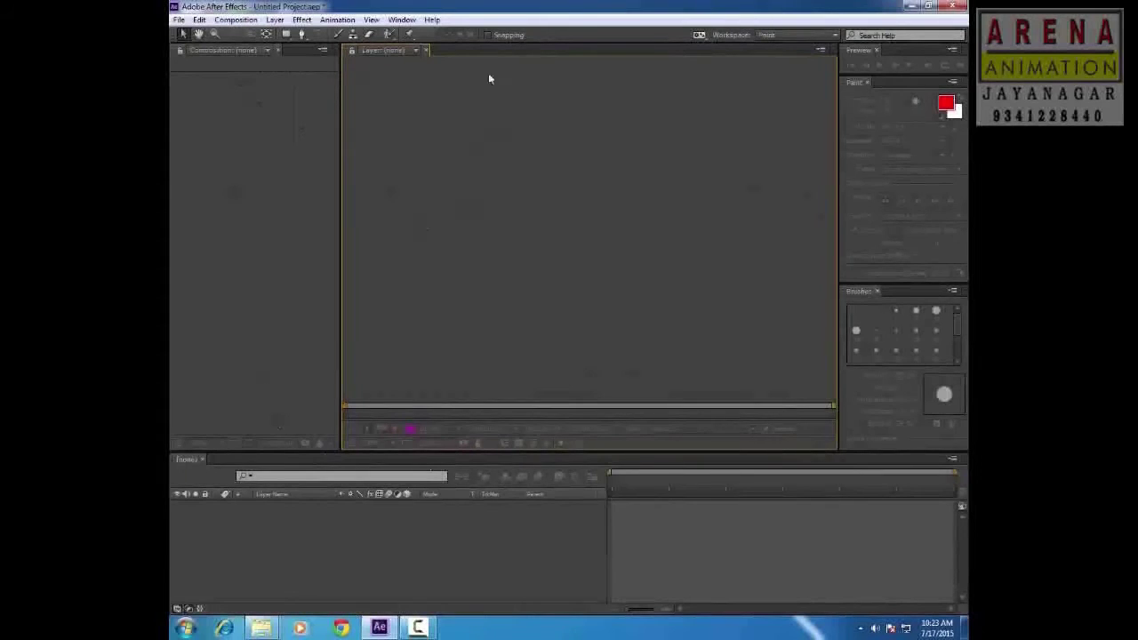
{"action": "left_click", "coordinate": [764, 36]}
{"action": "left_click", "coordinate": [780, 145]}
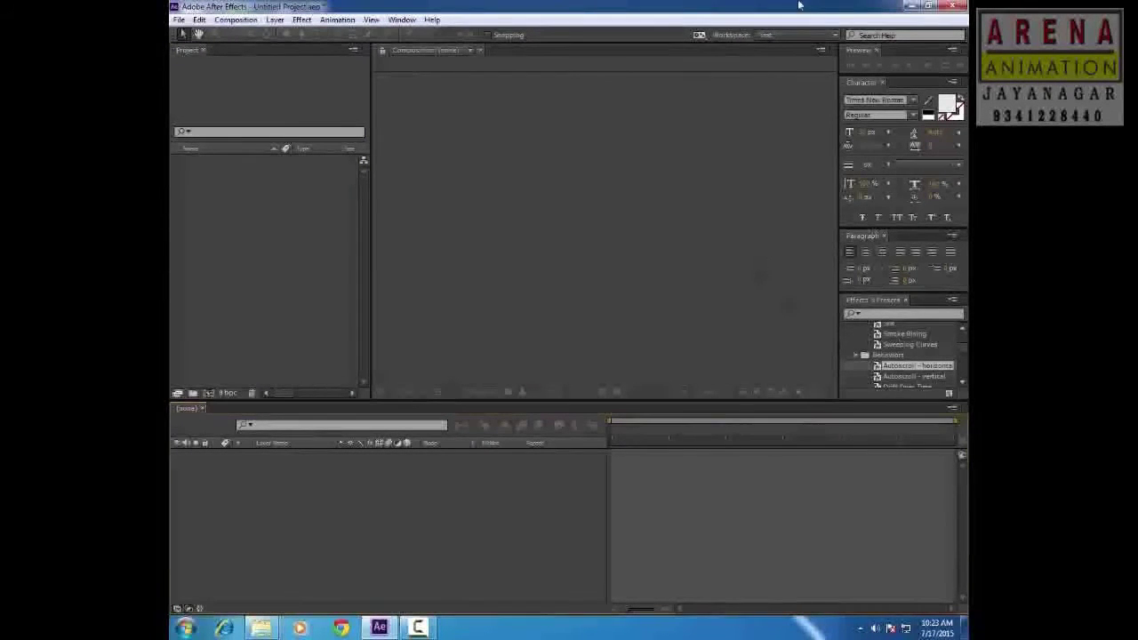
{"action": "left_click", "coordinate": [761, 34]}
{"action": "left_click", "coordinate": [785, 131]}
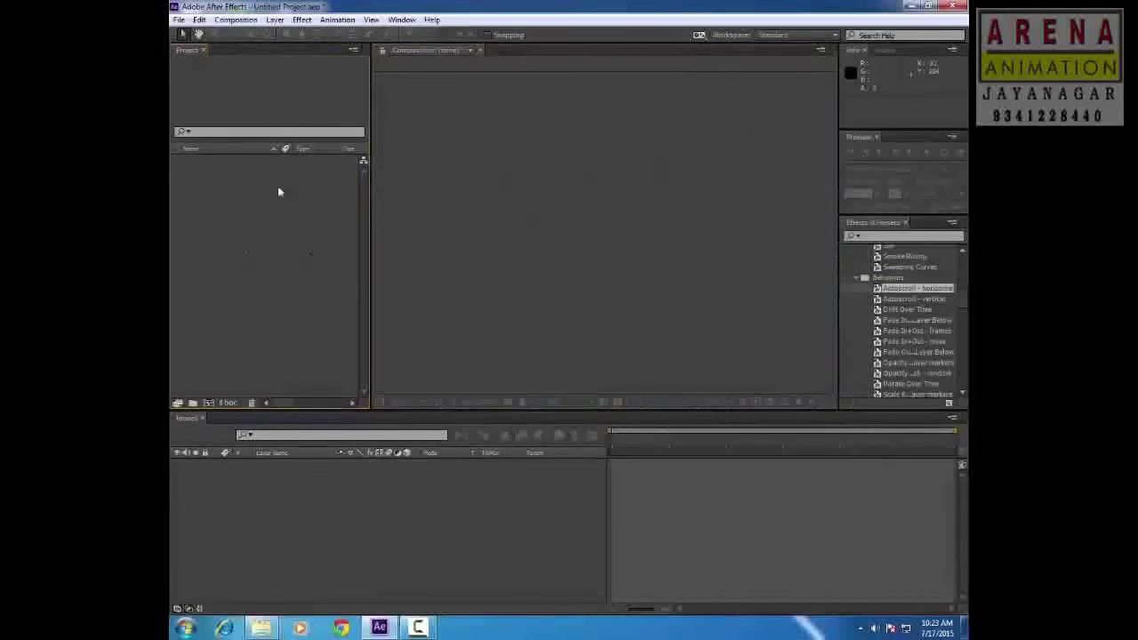
- Resize the project list and composition viewer, ending with the viewer widened again
{"action": "left_click", "coordinate": [453, 208]}
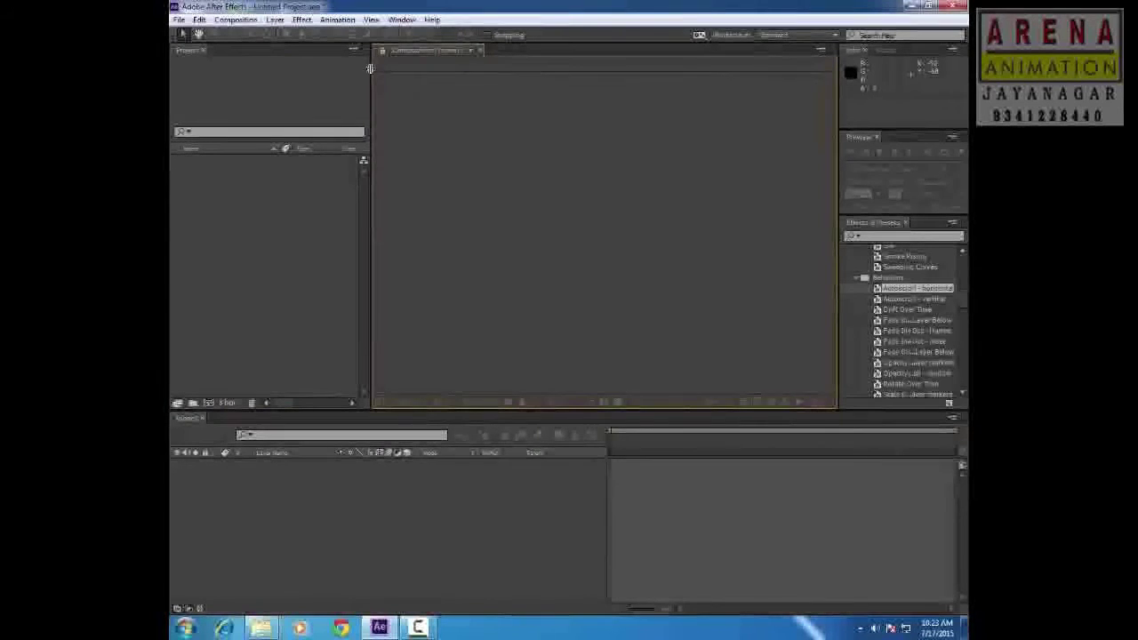
{"action": "left_click_drag", "start_coordinate": [377, 69], "coordinate": [474, 72]}
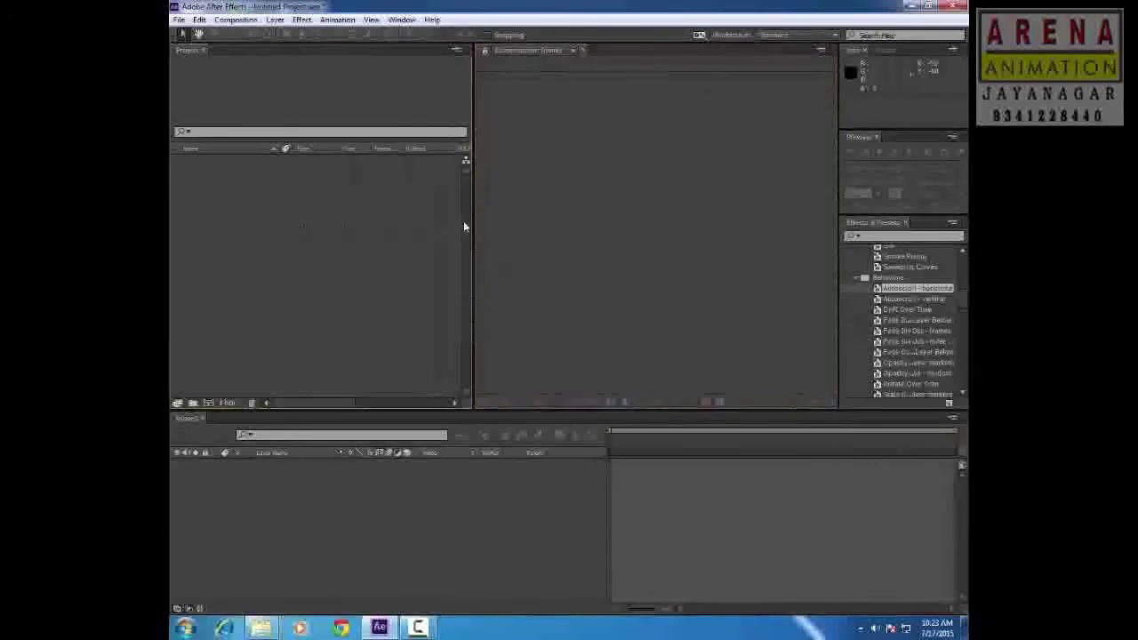
{"action": "mouse_move", "coordinate": [472, 224]}
{"action": "left_mouse_down"}
{"action": "mouse_move", "coordinate": [655, 228]}
{"action": "mouse_move", "coordinate": [476, 227]}
{"action": "left_mouse_up"}
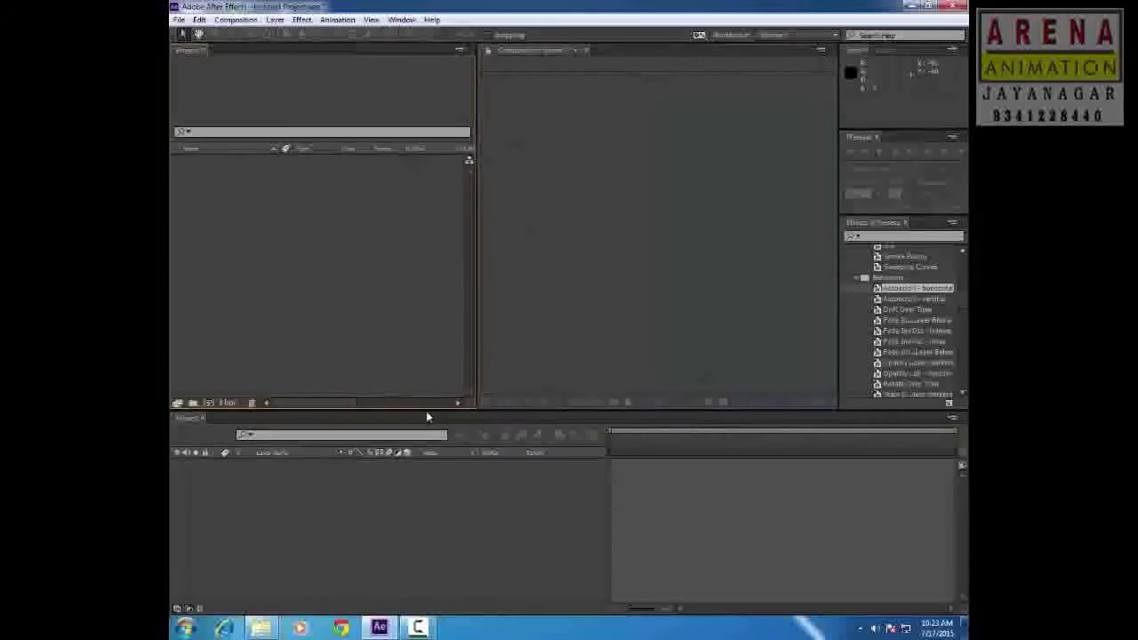
{"action": "left_click", "coordinate": [418, 627]}
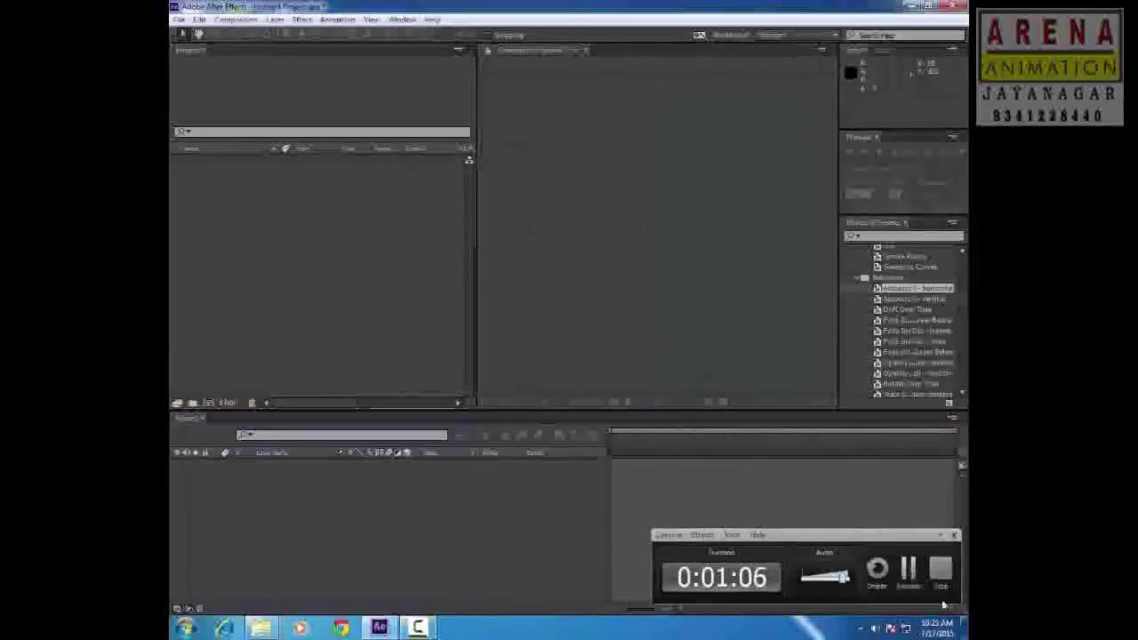
{"action": "left_click", "coordinate": [418, 628]}
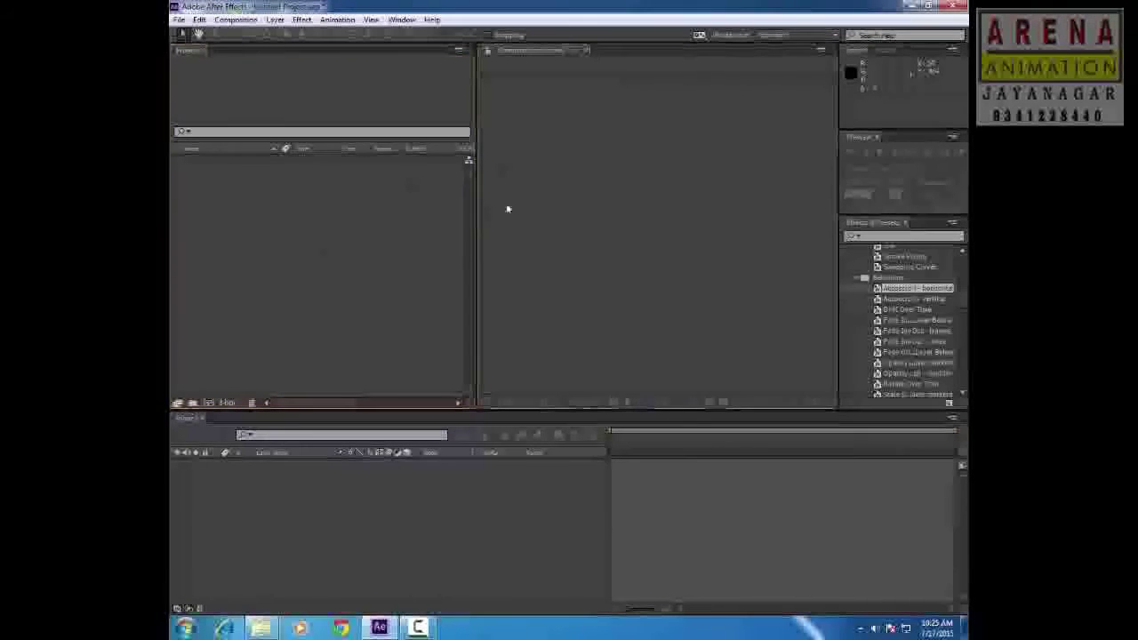
{"action": "left_click_drag", "start_coordinate": [476, 259], "coordinate": [387, 265]}
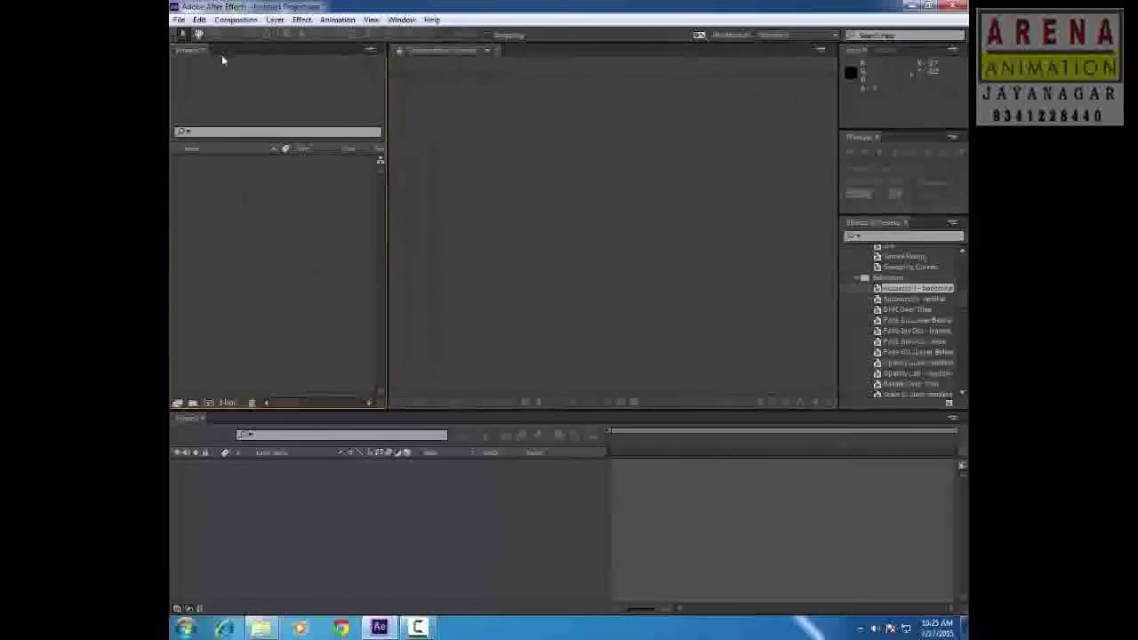
- Start a new composition named My_Comp with a Custom preset and width 1280
{"action": "left_click", "coordinate": [236, 19]}
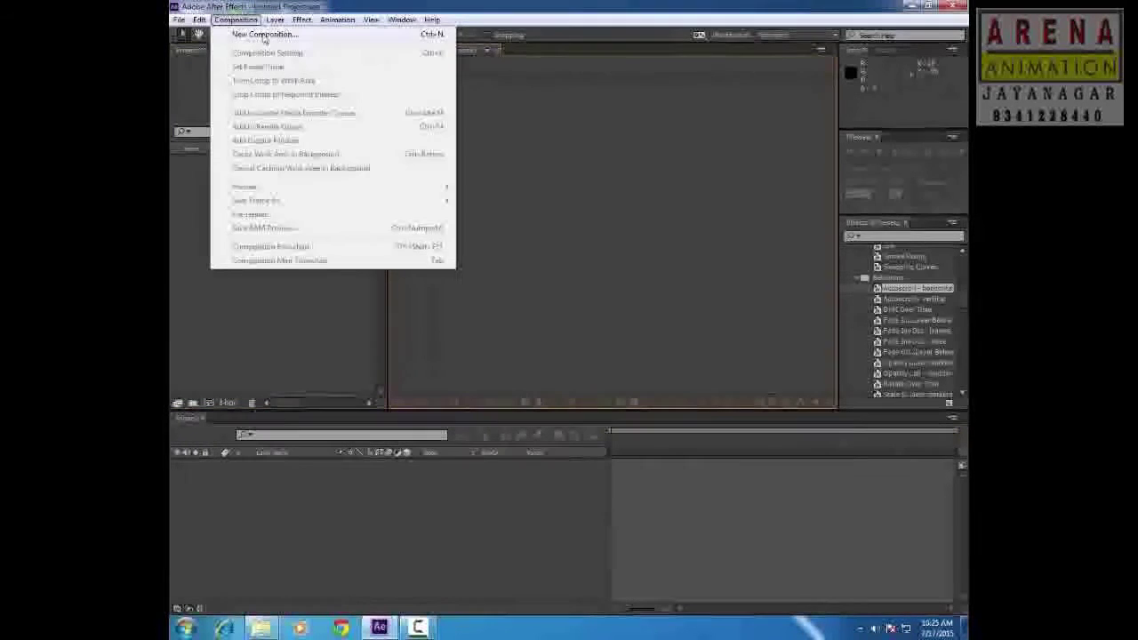
{"action": "left_click", "coordinate": [264, 34]}
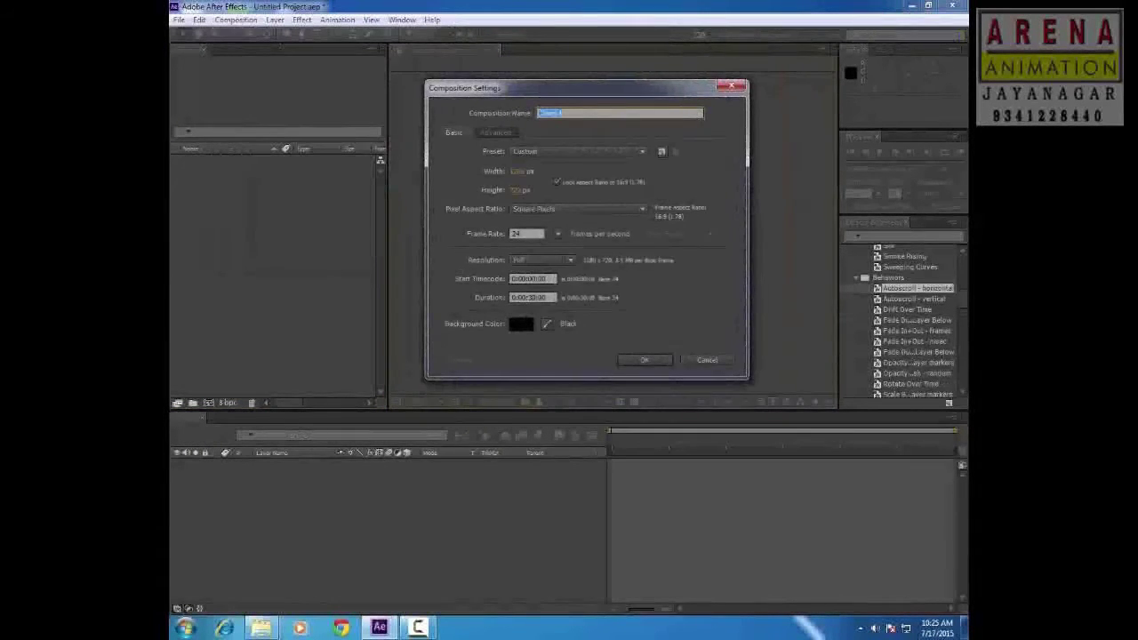
{"action": "type", "text": "My"}
{"action": "type", "text": "_C"}
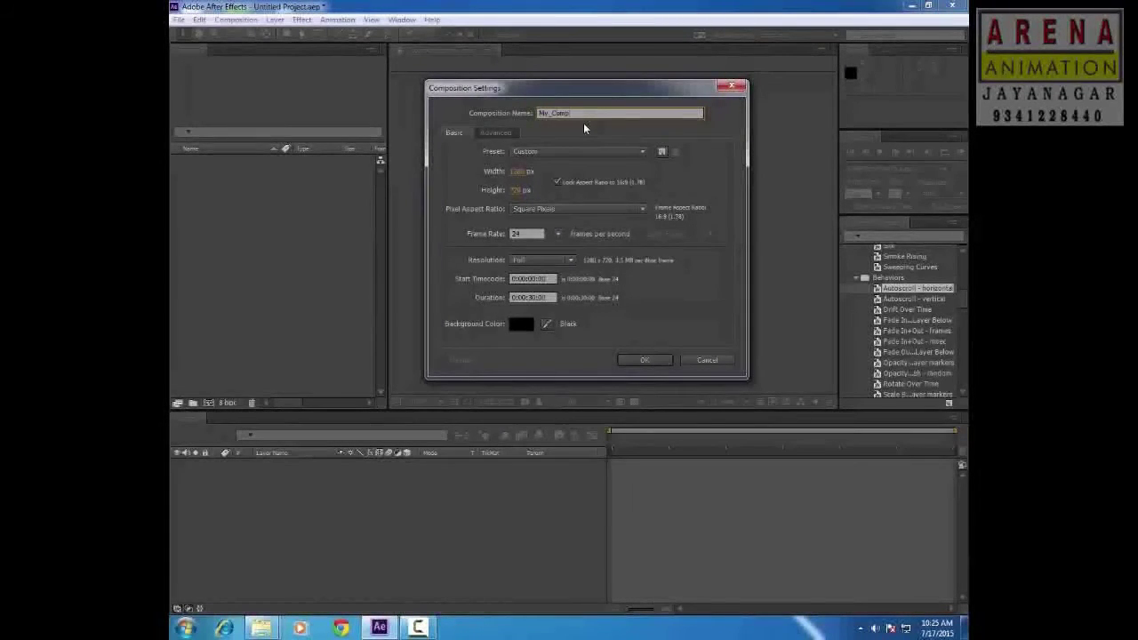
{"action": "left_click", "coordinate": [552, 152]}
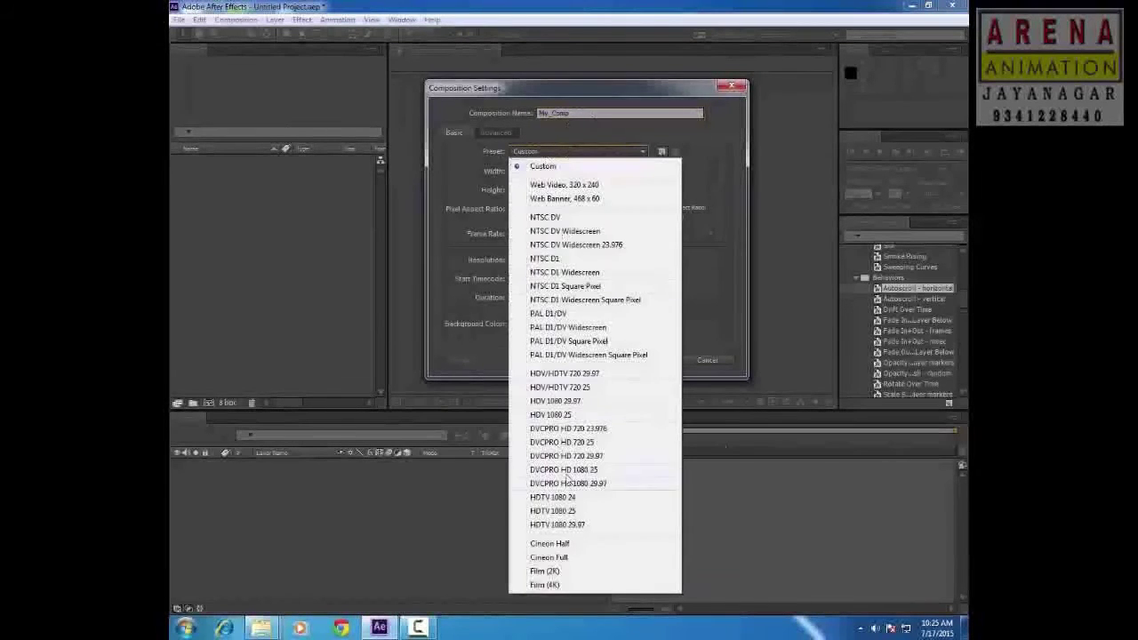
{"action": "left_click", "coordinate": [449, 179]}
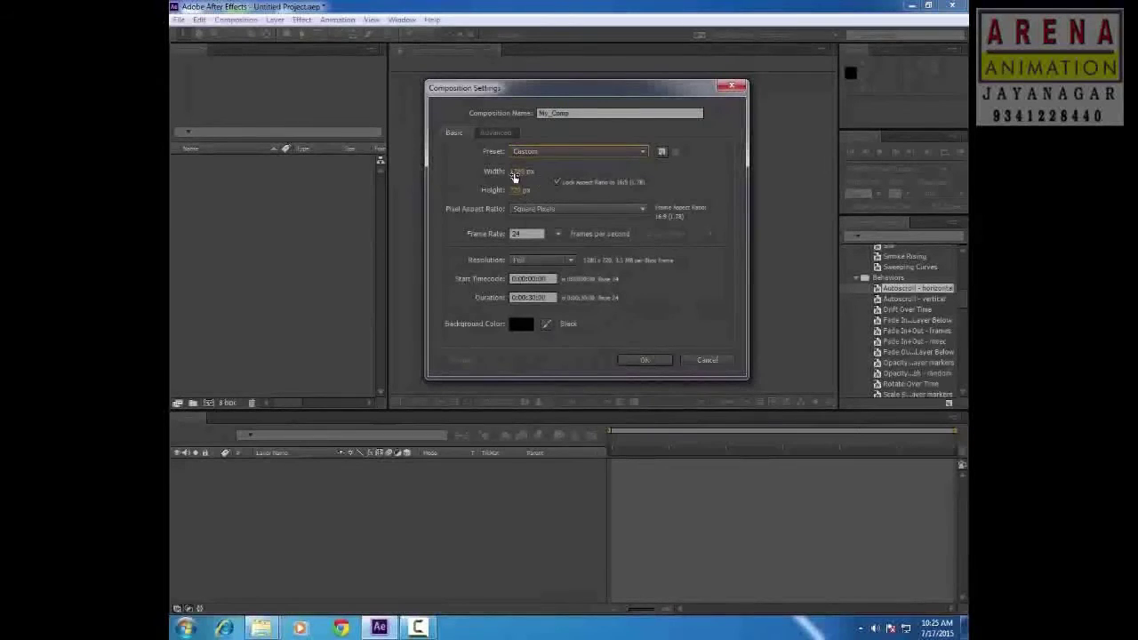
{"action": "left_click", "coordinate": [516, 172]}
{"action": "type", "text": "500"}
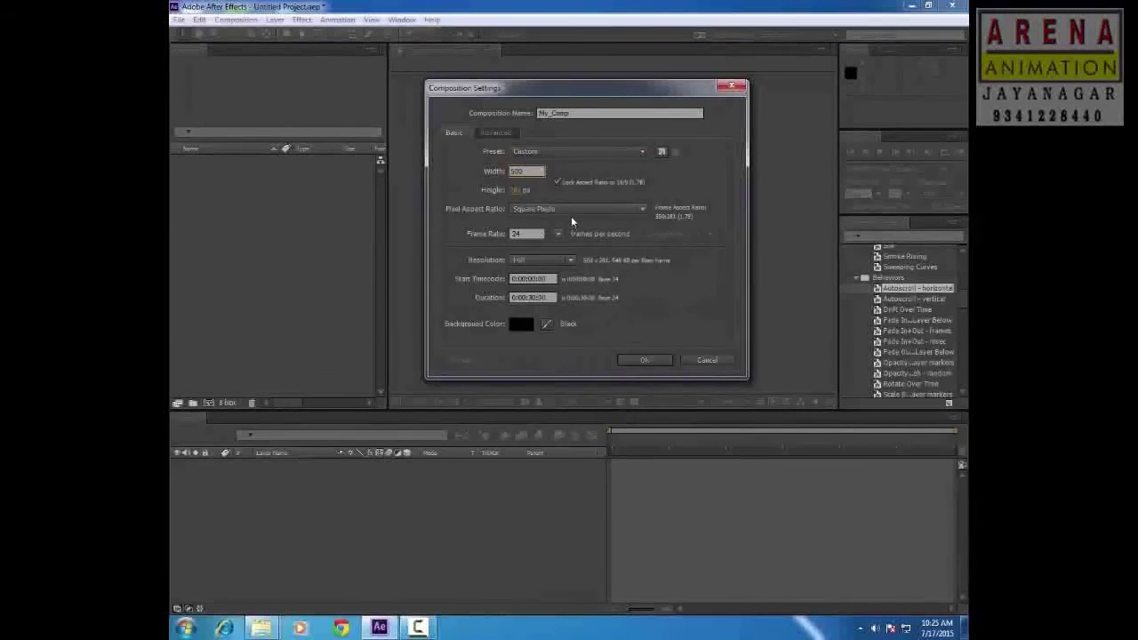
{"action": "type", "text": "1280"}
{"action": "key", "text": "Return"}
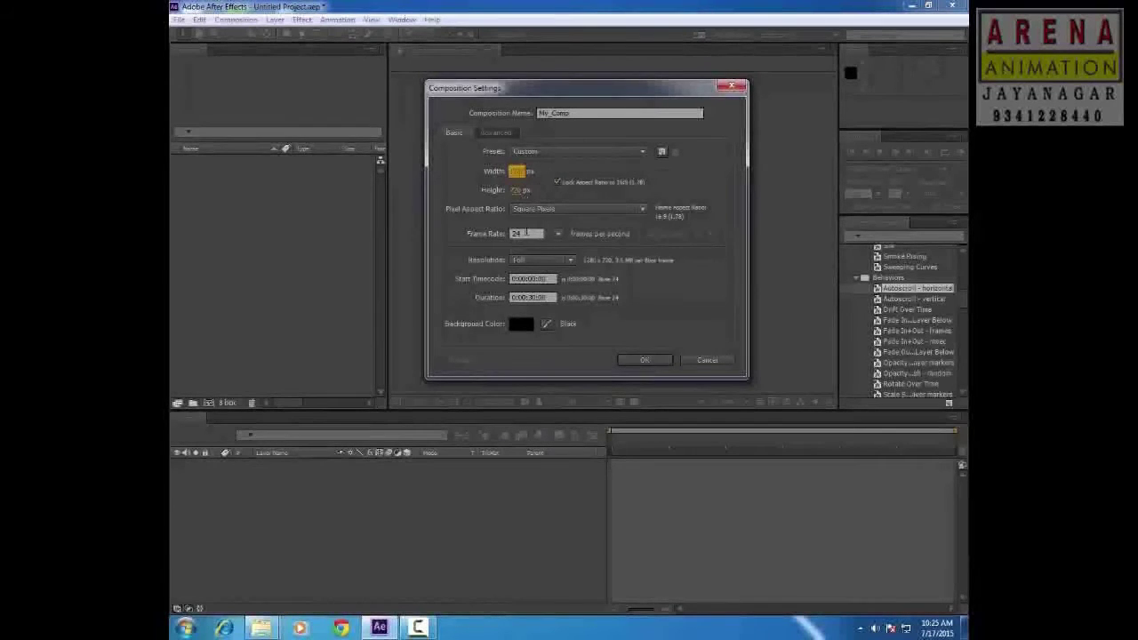
- Set 24 fps and a black background, then create My_Comp
{"action": "double_click", "coordinate": [524, 233]}
{"action": "key", "text": "Return"}
{"action": "left_click", "coordinate": [550, 279]}
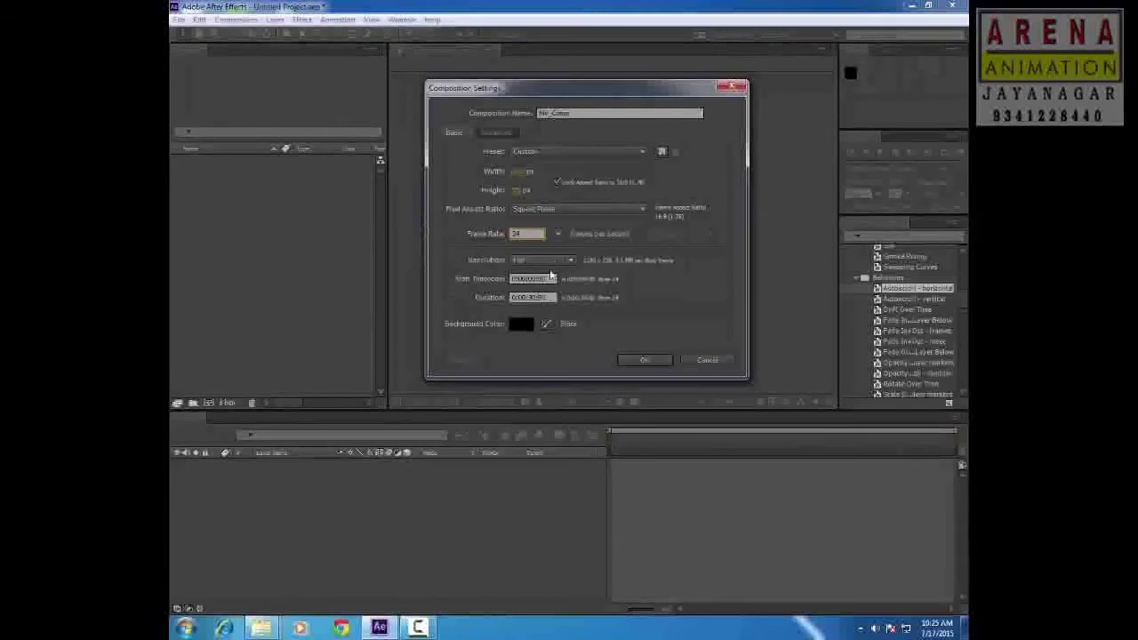
{"action": "left_click", "coordinate": [525, 326]}
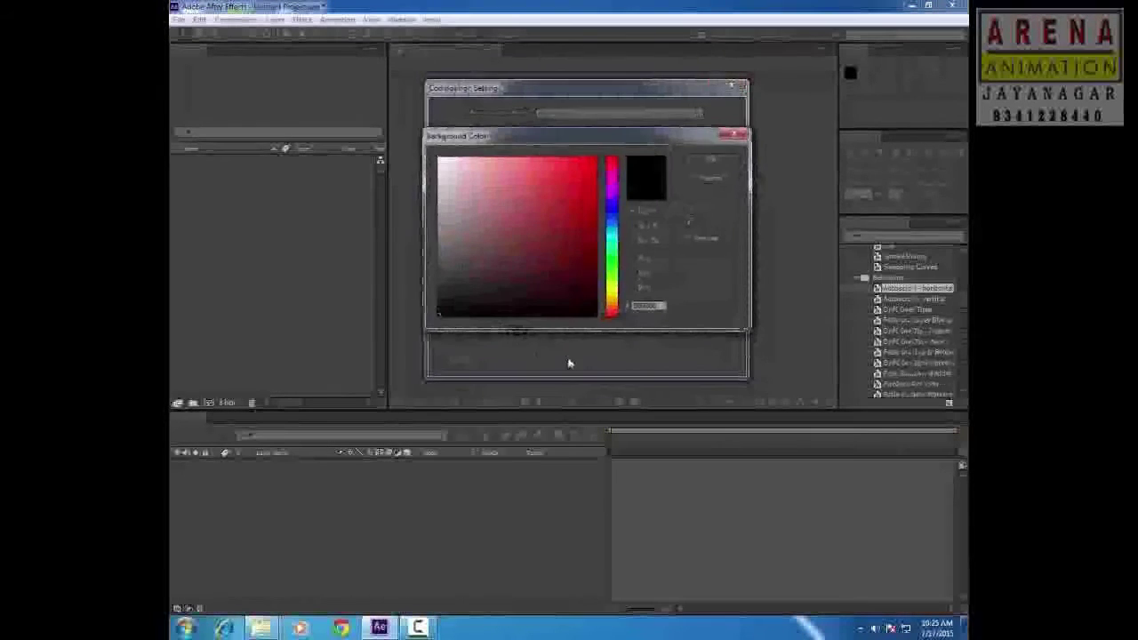
{"action": "left_click", "coordinate": [693, 162]}
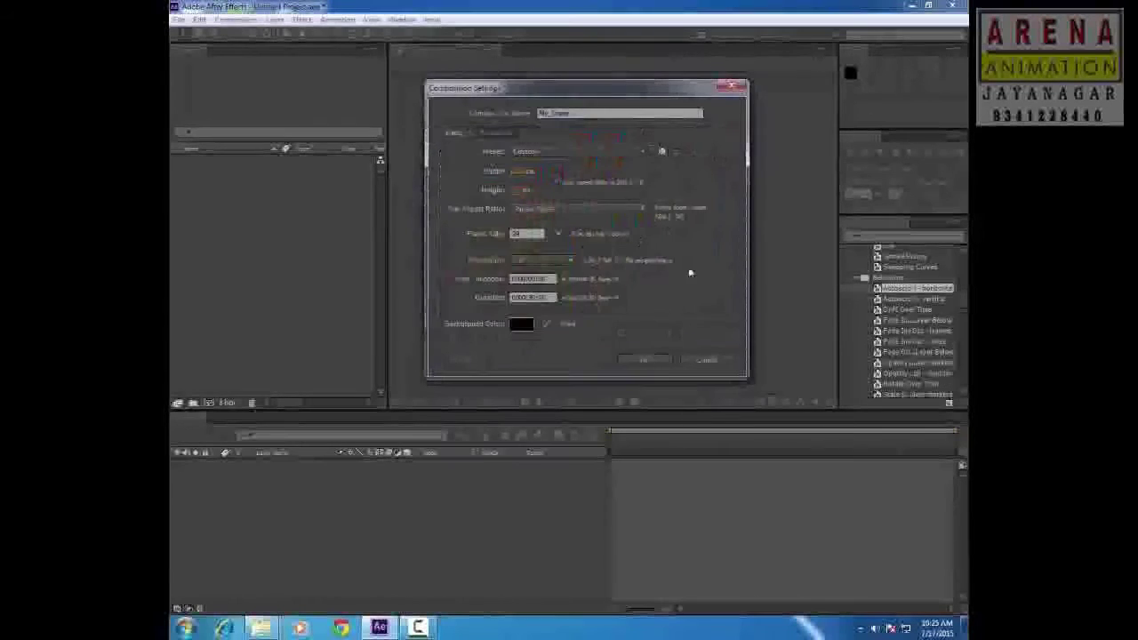
{"action": "left_click", "coordinate": [646, 360]}
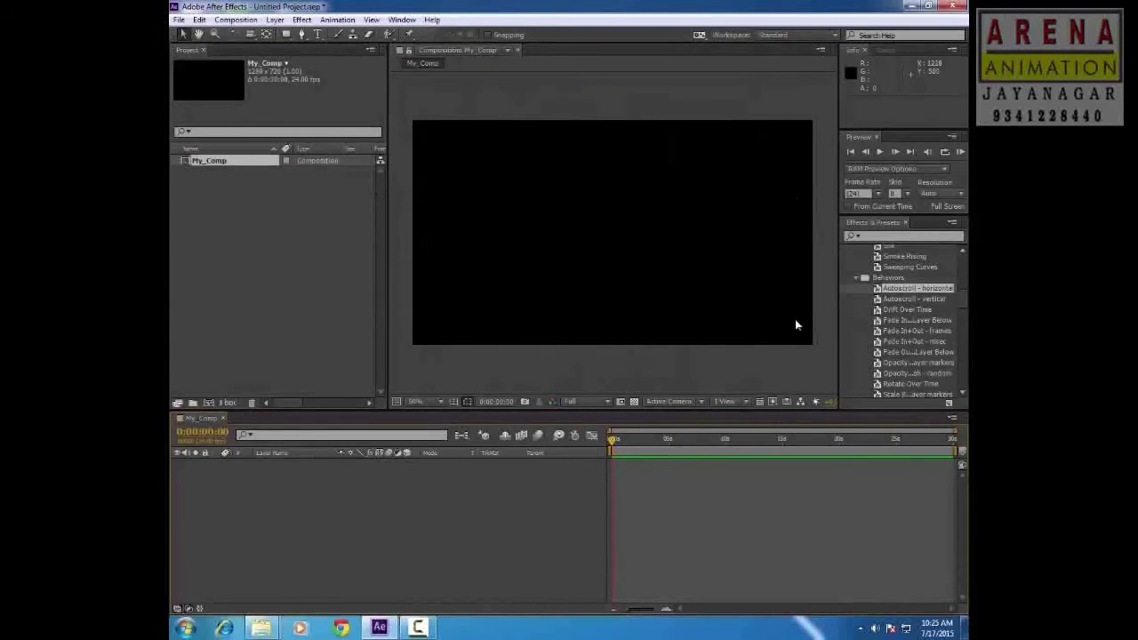
- Select items in the Project panel
{"action": "left_click", "coordinate": [228, 212]}
{"action": "left_click", "coordinate": [218, 162]}
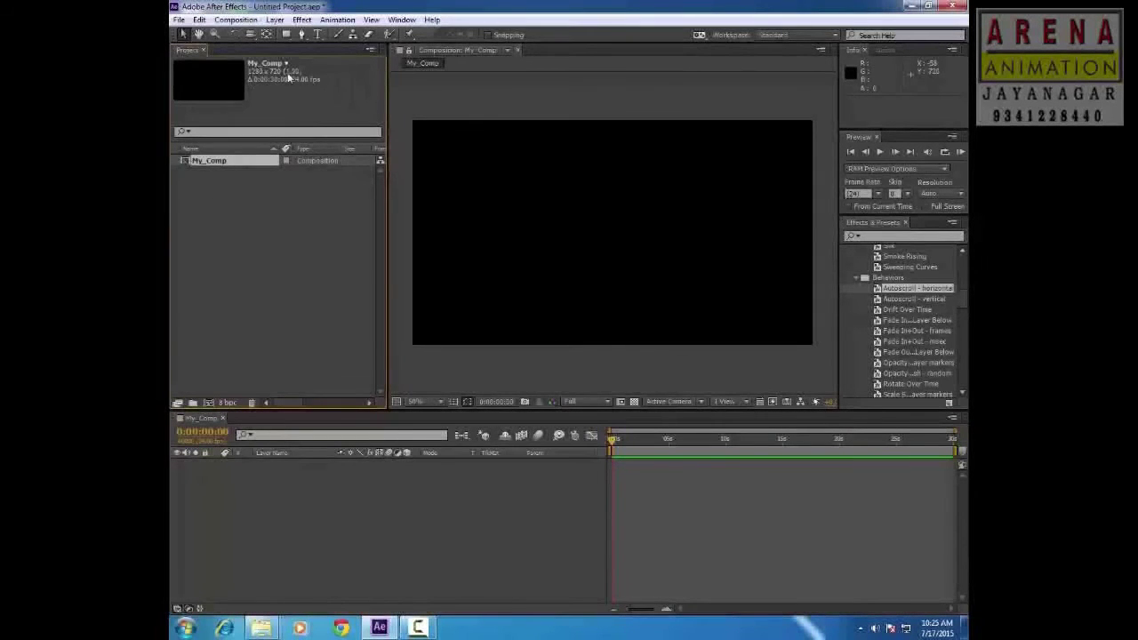
{"action": "left_click", "coordinate": [301, 226]}
{"action": "left_click", "coordinate": [229, 162]}
- Import the Happy_Diwali02 clip and drag it into My_Comp's timeline as a layer
{"action": "right_click", "coordinate": [259, 222]}
{"action": "mouse_move", "coordinate": [300, 285]}
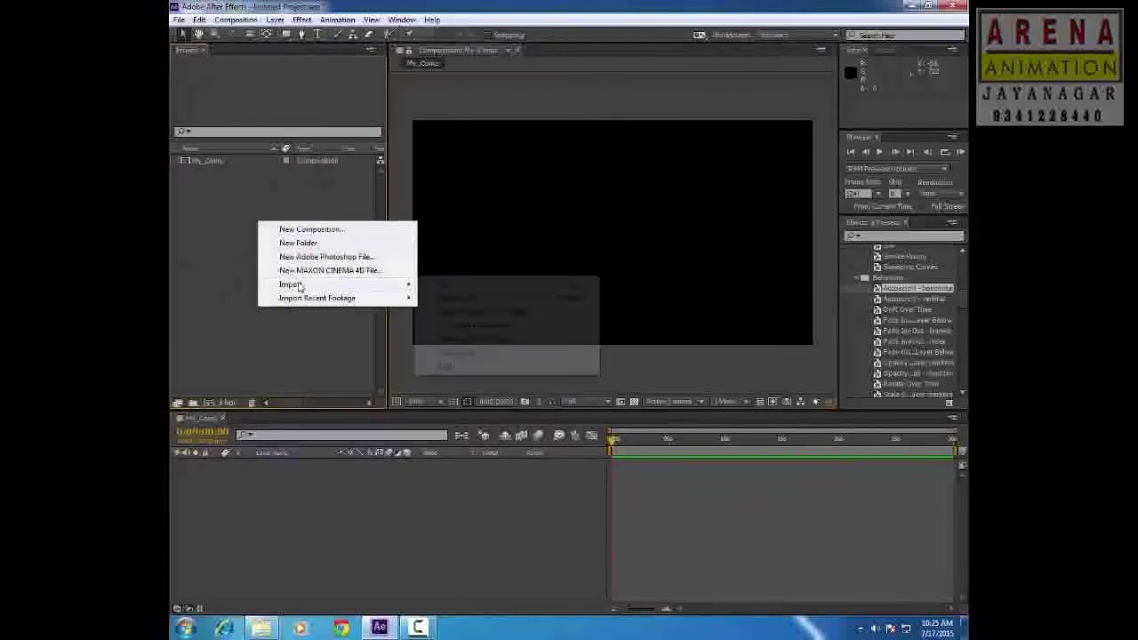
{"action": "left_click", "coordinate": [449, 285]}
{"action": "left_click", "coordinate": [614, 133]}
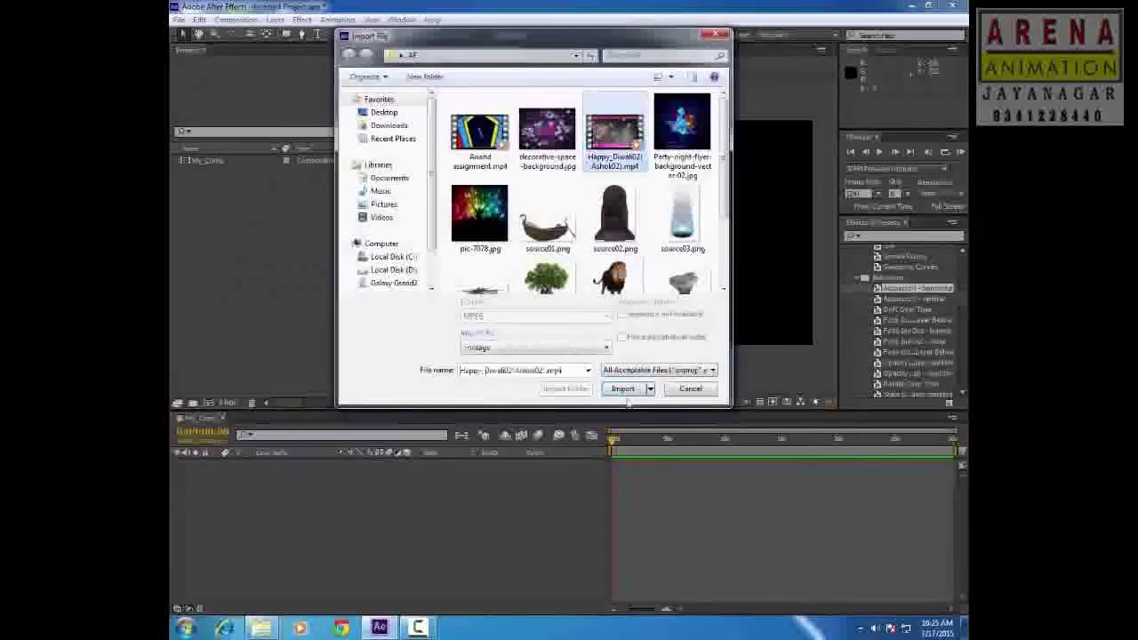
{"action": "left_click", "coordinate": [623, 388]}
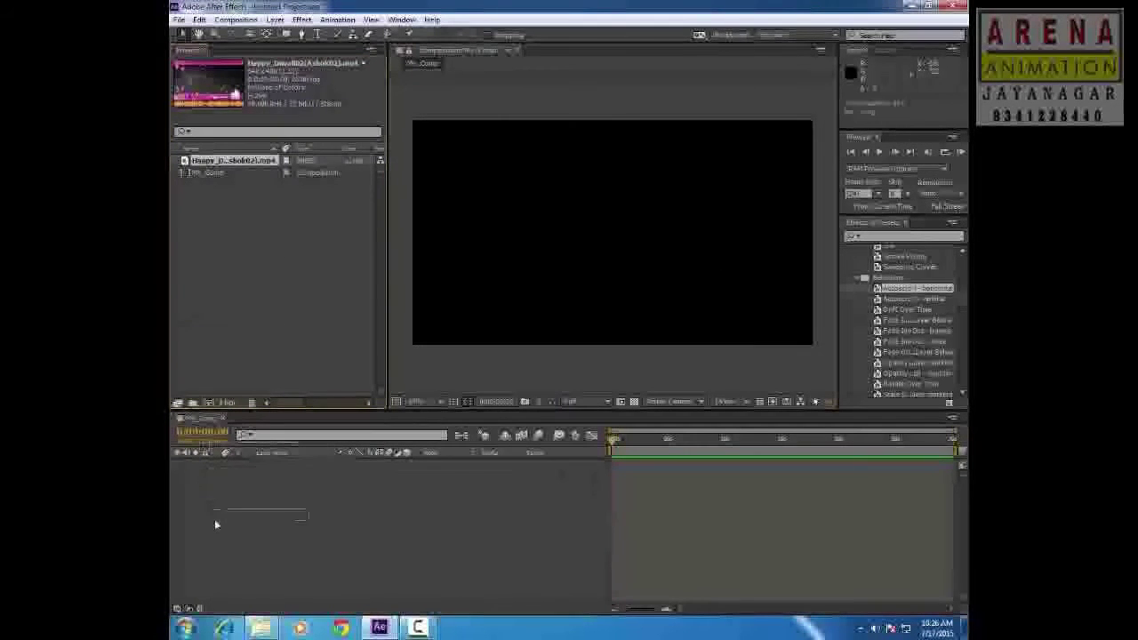
{"action": "left_click_drag", "start_coordinate": [184, 164], "coordinate": [215, 520]}
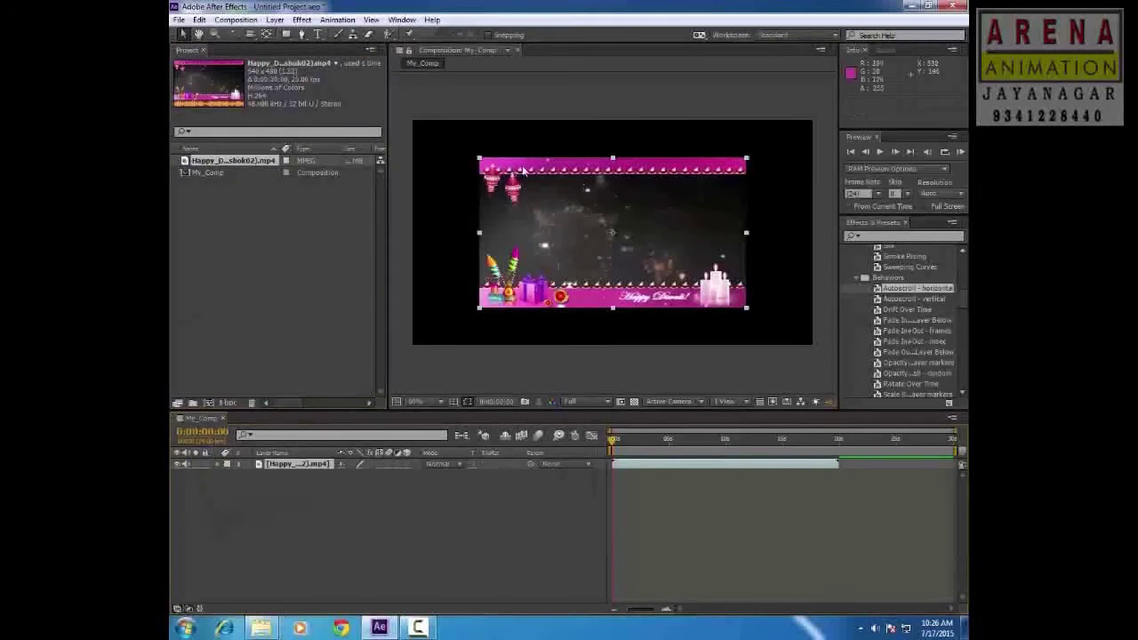
{"action": "left_click_drag", "start_coordinate": [630, 318], "coordinate": [641, 313]}
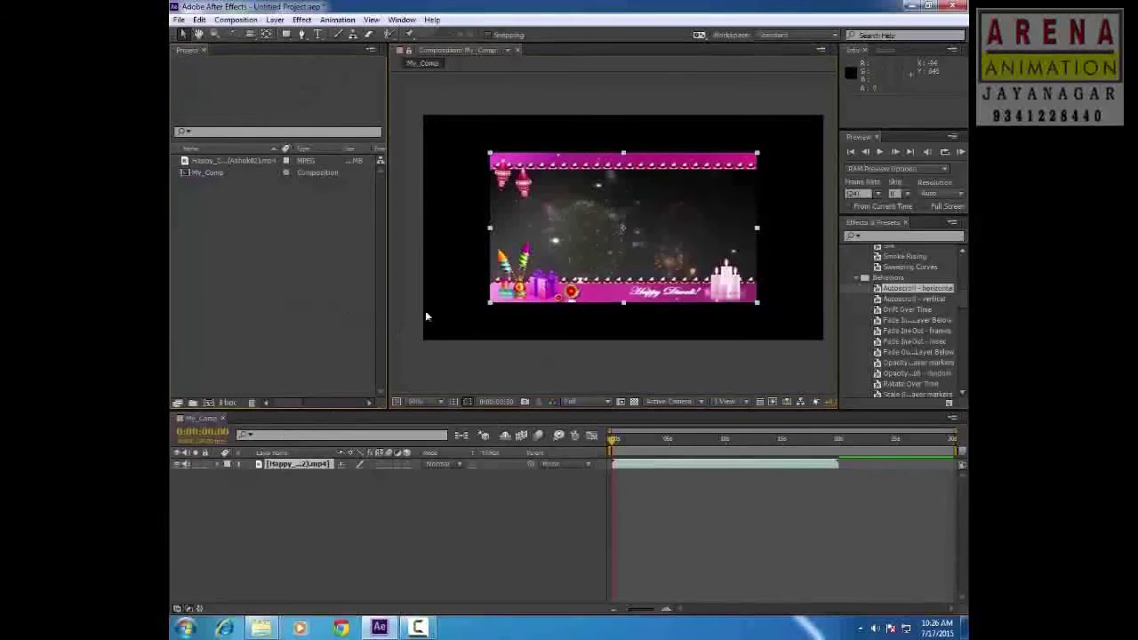
- Import the party flyer JPG into the project
{"action": "right_click", "coordinate": [244, 242]}
{"action": "mouse_move", "coordinate": [303, 304]}
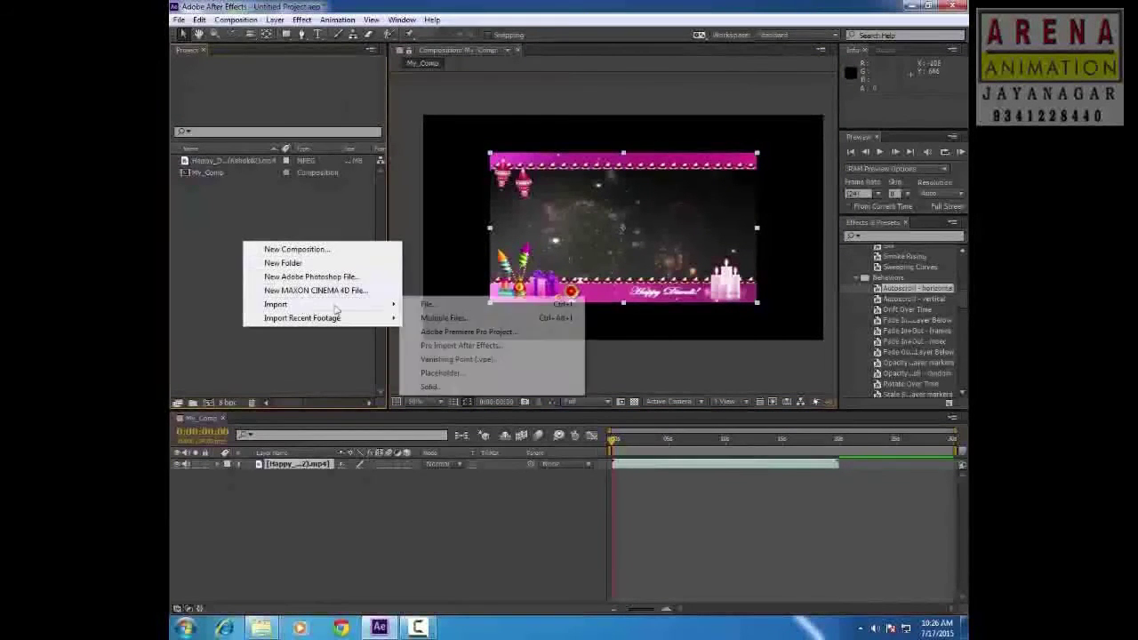
{"action": "left_click", "coordinate": [428, 304]}
{"action": "left_click", "coordinate": [680, 124]}
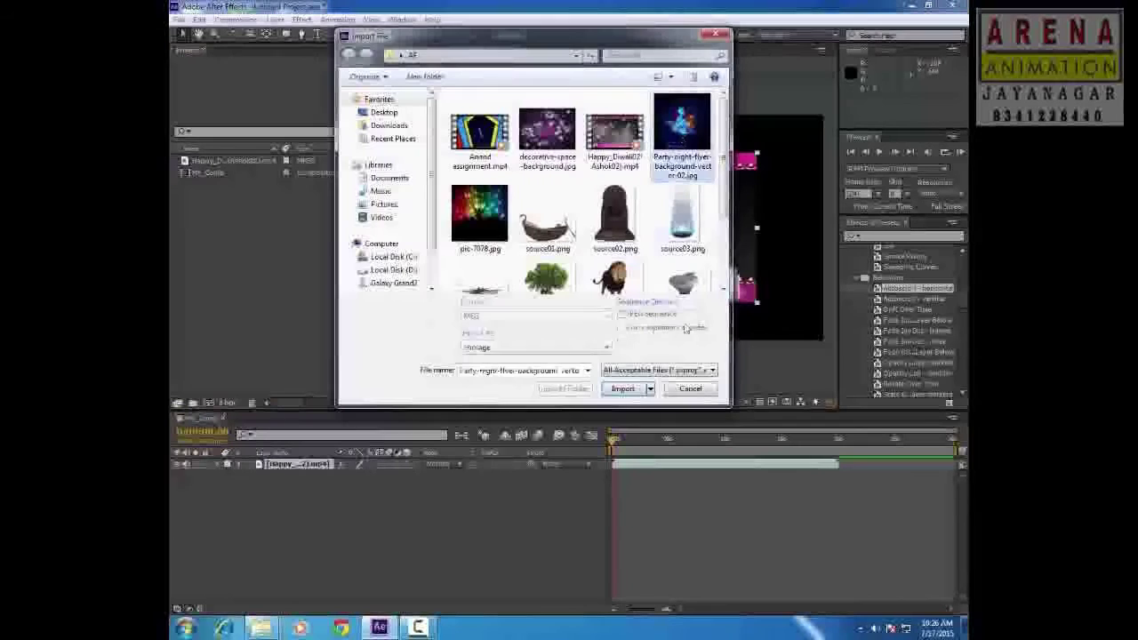
{"action": "left_click", "coordinate": [623, 389]}
- Import pic-7078 and the source PNGs, then add the source PNGs to the timeline
{"action": "right_click", "coordinate": [259, 256]}
{"action": "mouse_move", "coordinate": [298, 317]}
{"action": "left_click", "coordinate": [436, 317]}
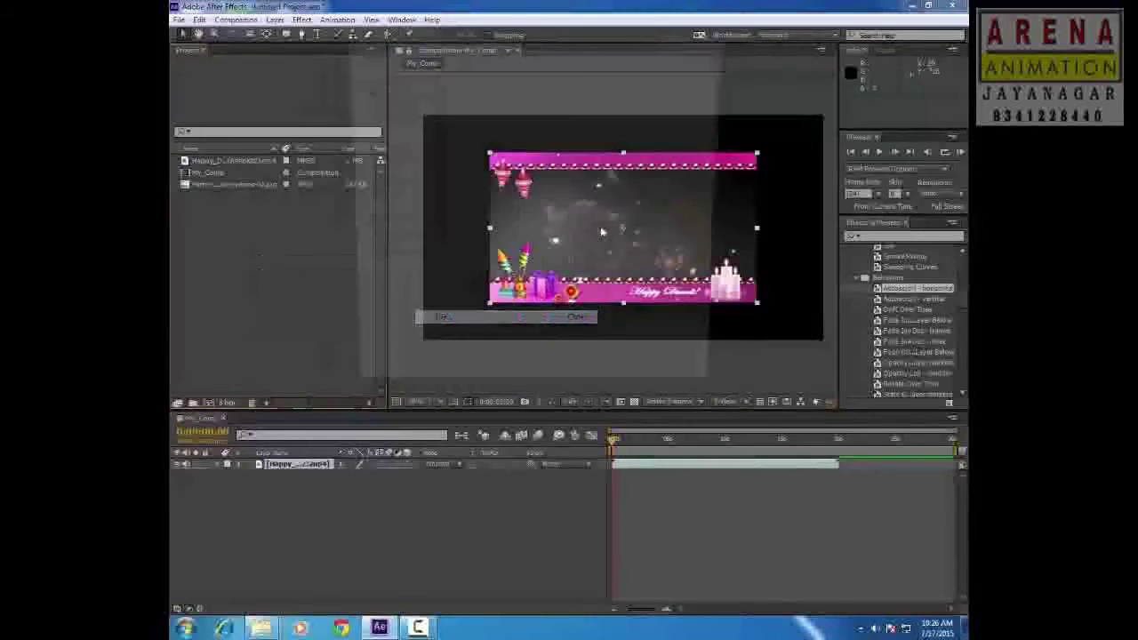
{"action": "left_click", "coordinate": [547, 218], "text": "ctrl"}
{"action": "left_click", "coordinate": [682, 218], "text": "shift"}
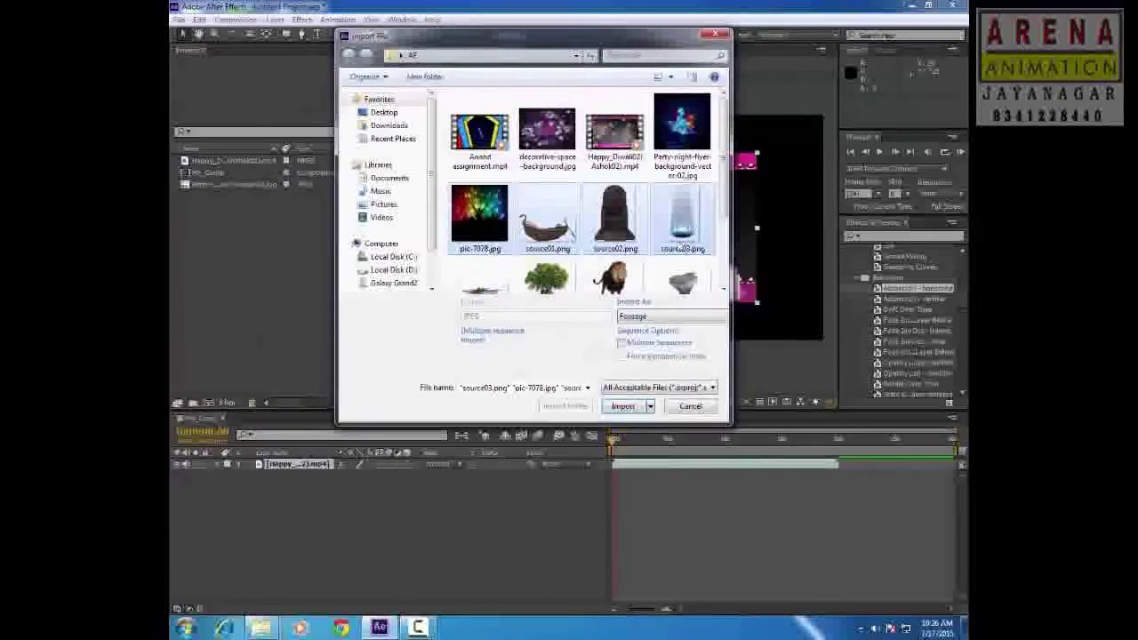
{"action": "scroll", "coordinate": [682, 218], "scroll_direction": "down", "scroll_amount": 1}
{"action": "left_click", "coordinate": [631, 267], "text": "ctrl"}
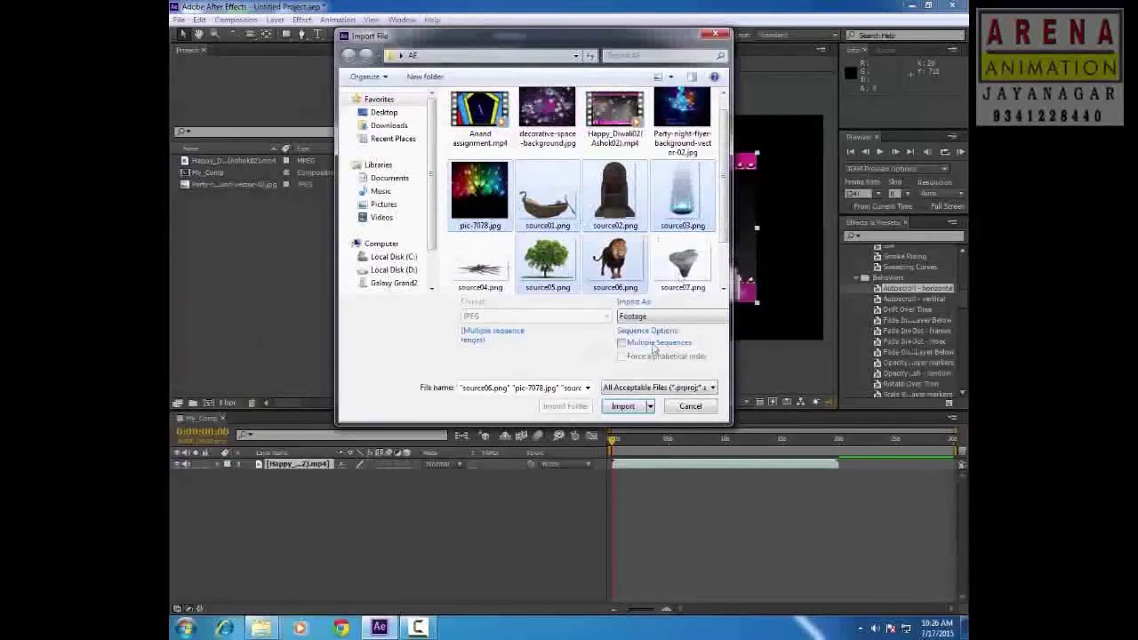
{"action": "left_click", "coordinate": [622, 405]}
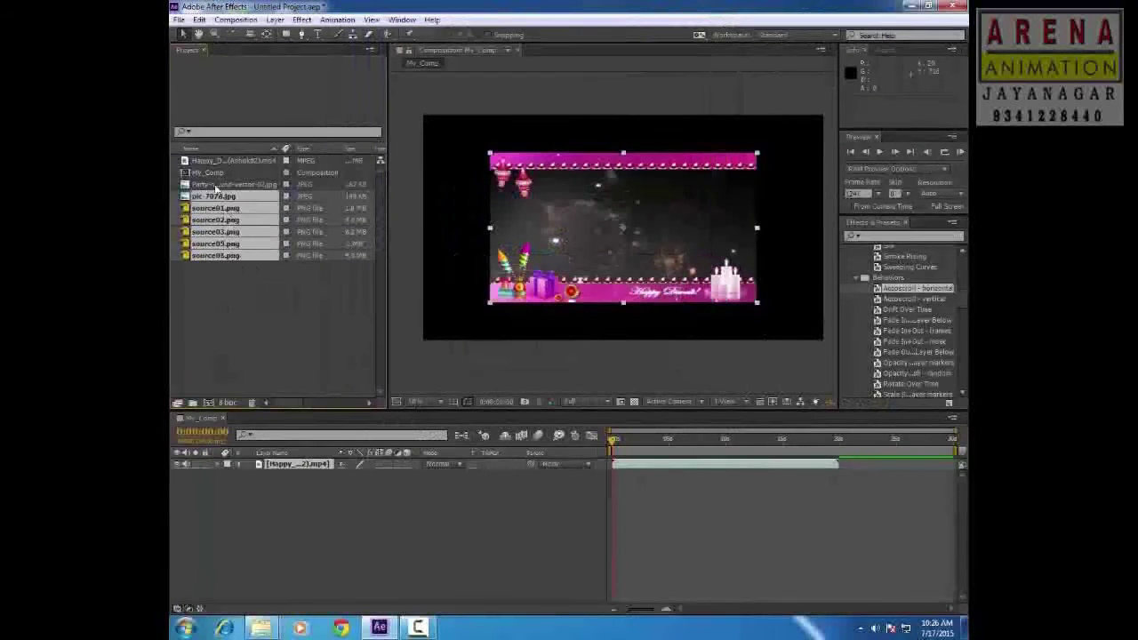
{"action": "left_click", "coordinate": [217, 320]}
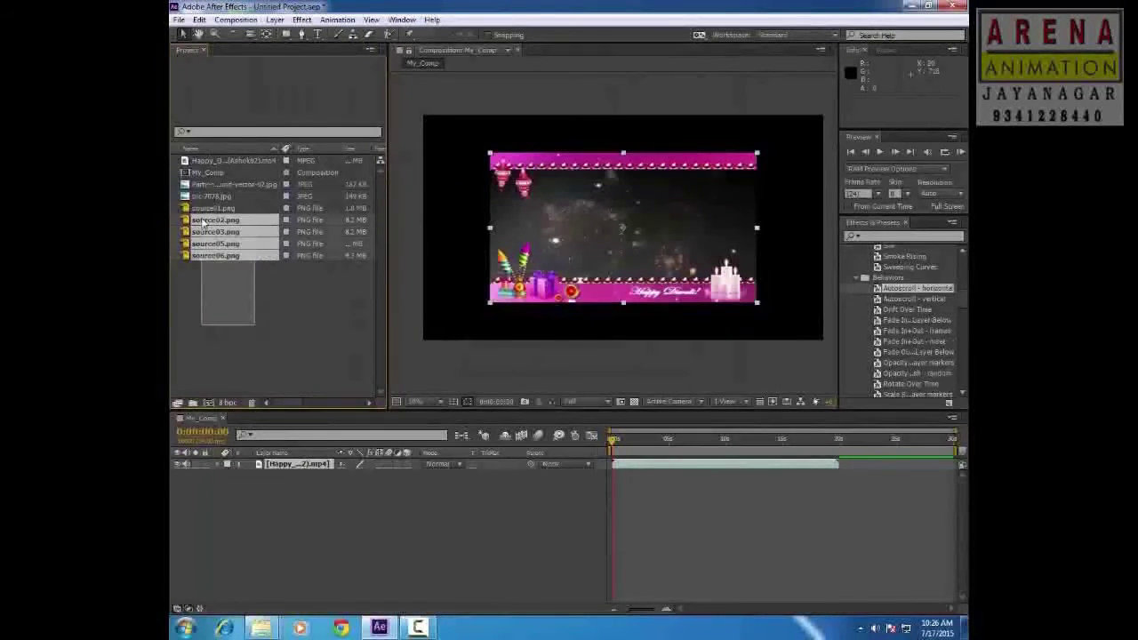
{"action": "mouse_move", "coordinate": [250, 331]}
{"action": "left_mouse_down"}
{"action": "mouse_move", "coordinate": [202, 209]}
{"action": "mouse_move", "coordinate": [234, 518]}
{"action": "left_mouse_up"}
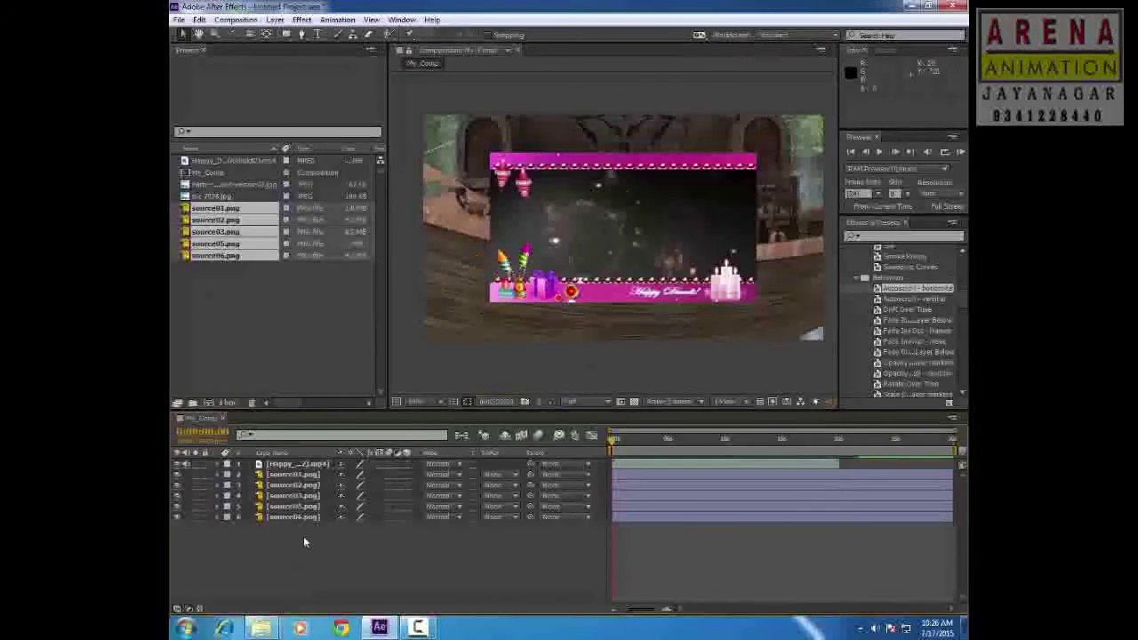
- Delete the source PNG layers from My_Comp
{"action": "left_click_drag", "start_coordinate": [348, 569], "coordinate": [274, 477]}
{"action": "key", "text": "Delete"}
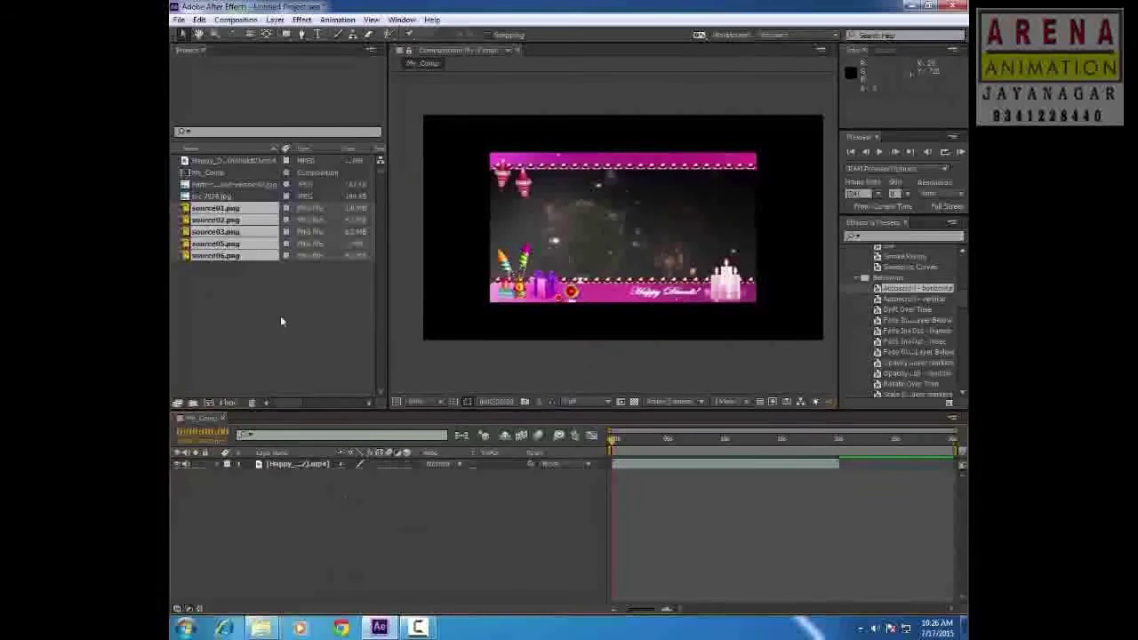
{"action": "left_click", "coordinate": [280, 318]}
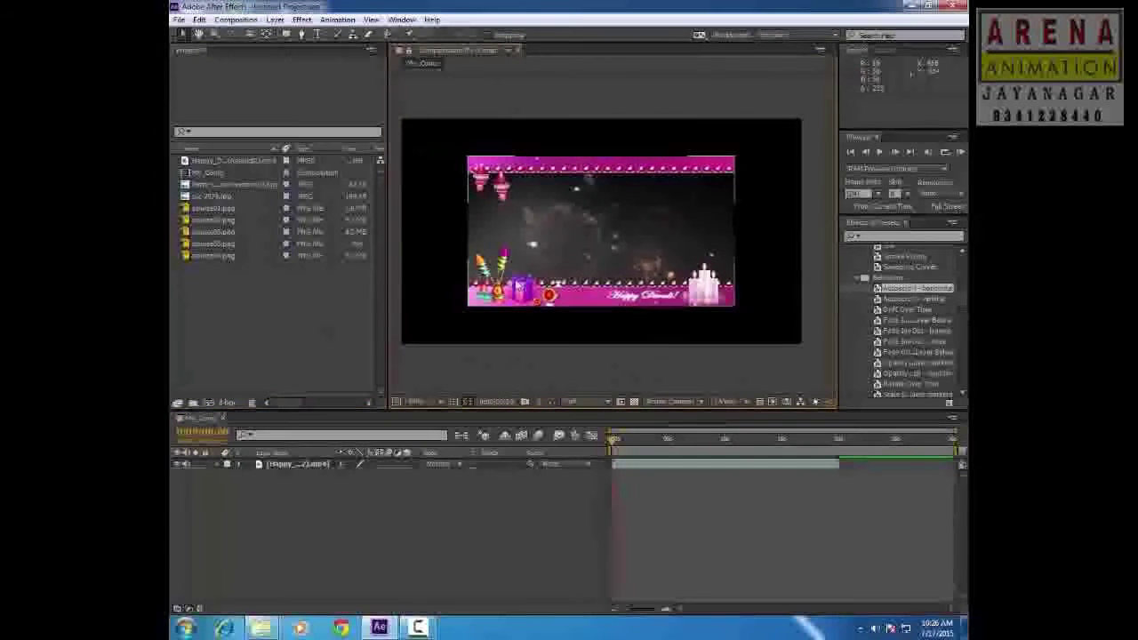
- Widen the viewer, set it to 25% at Full resolution, and make the timeline taller
{"action": "left_click_drag", "start_coordinate": [389, 349], "coordinate": [351, 349]}
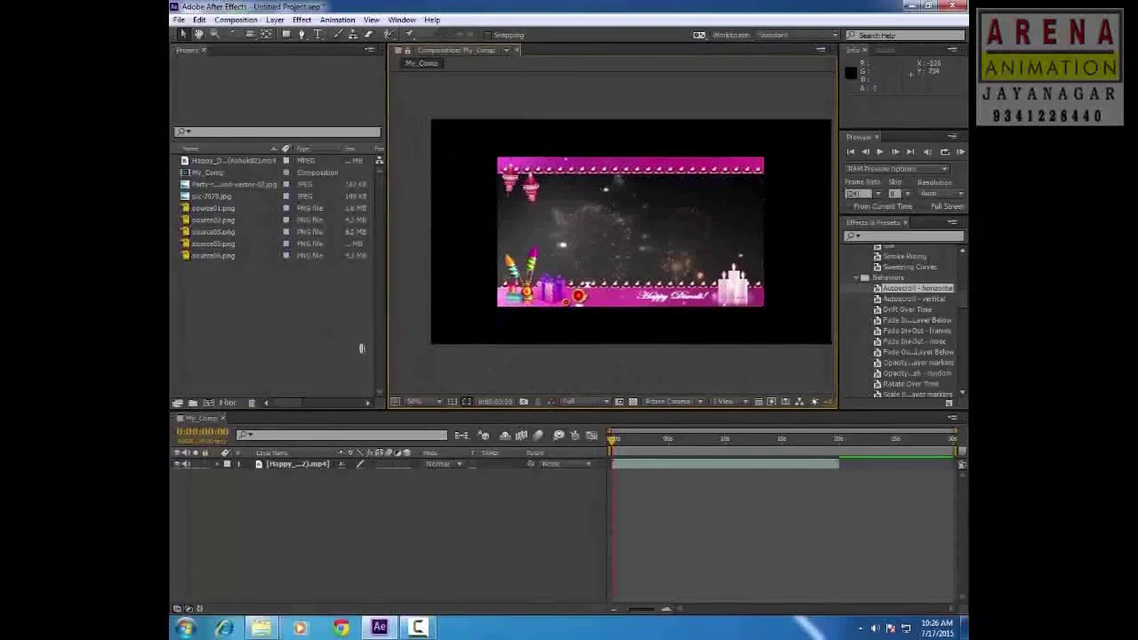
{"action": "left_click", "coordinate": [399, 405]}
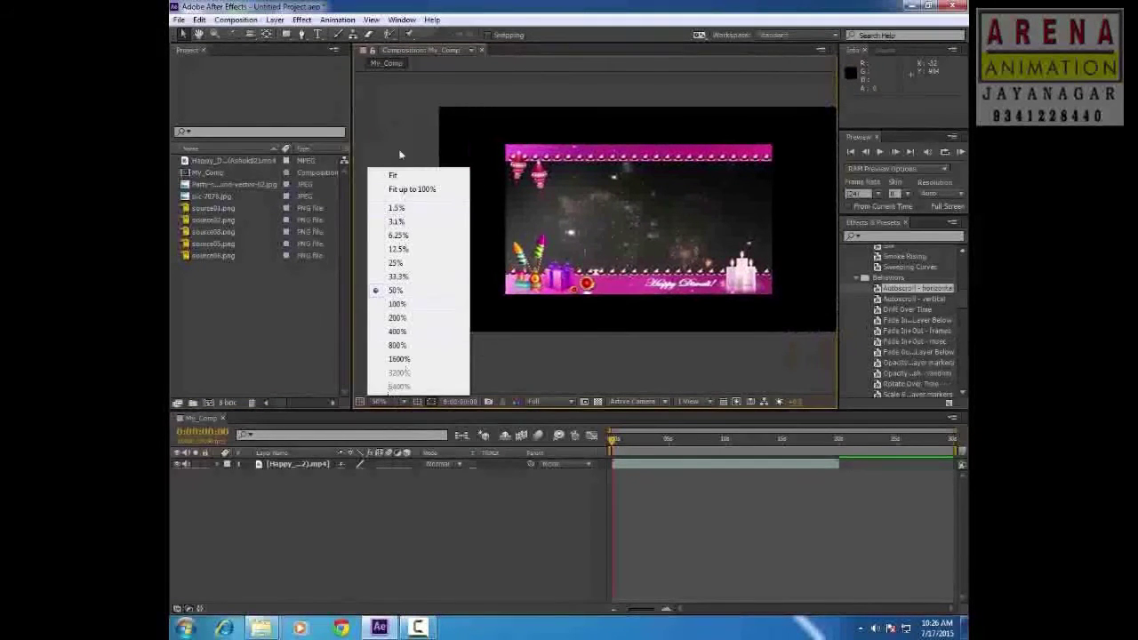
{"action": "left_click", "coordinate": [396, 263]}
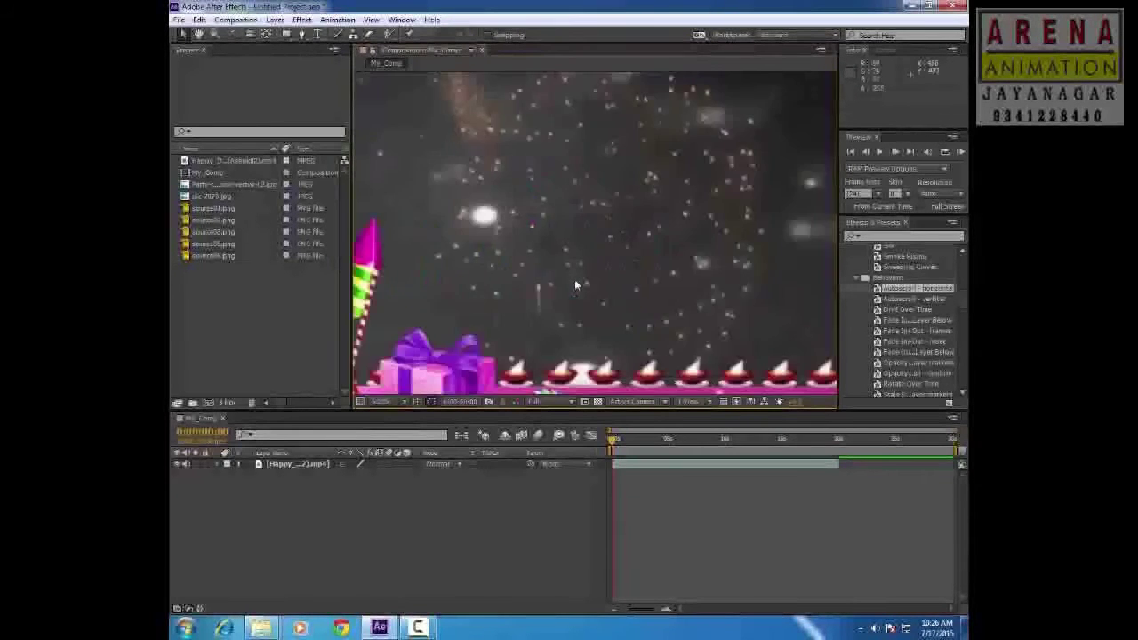
{"action": "left_click", "coordinate": [534, 401]}
{"action": "left_click", "coordinate": [558, 338]}
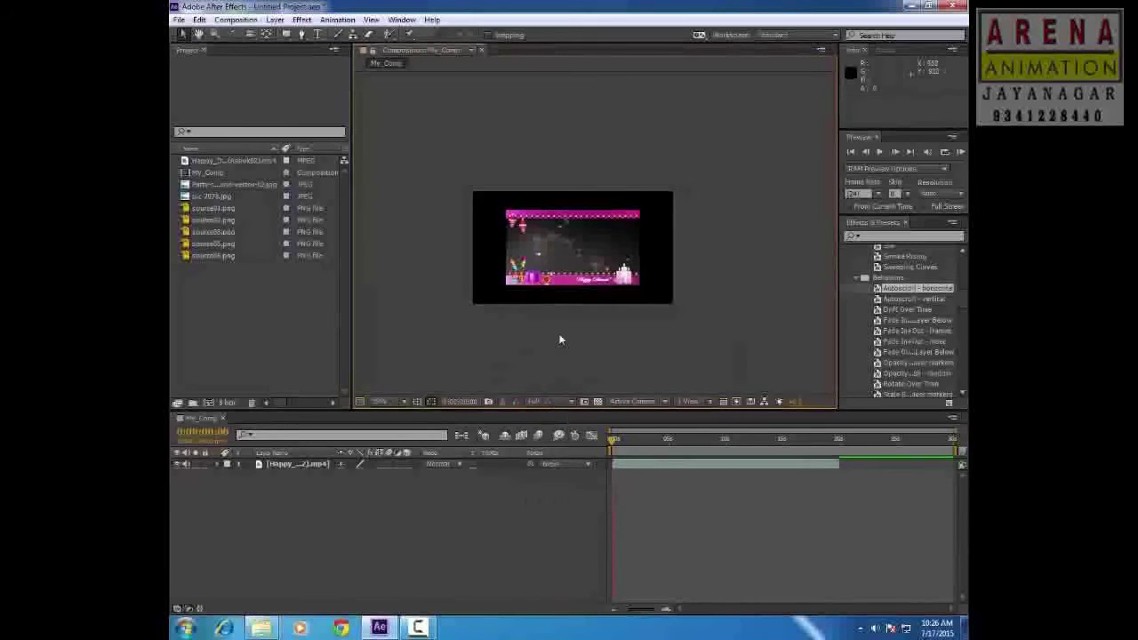
{"action": "scroll", "coordinate": [552, 339], "scroll_direction": "up", "scroll_amount": 2}
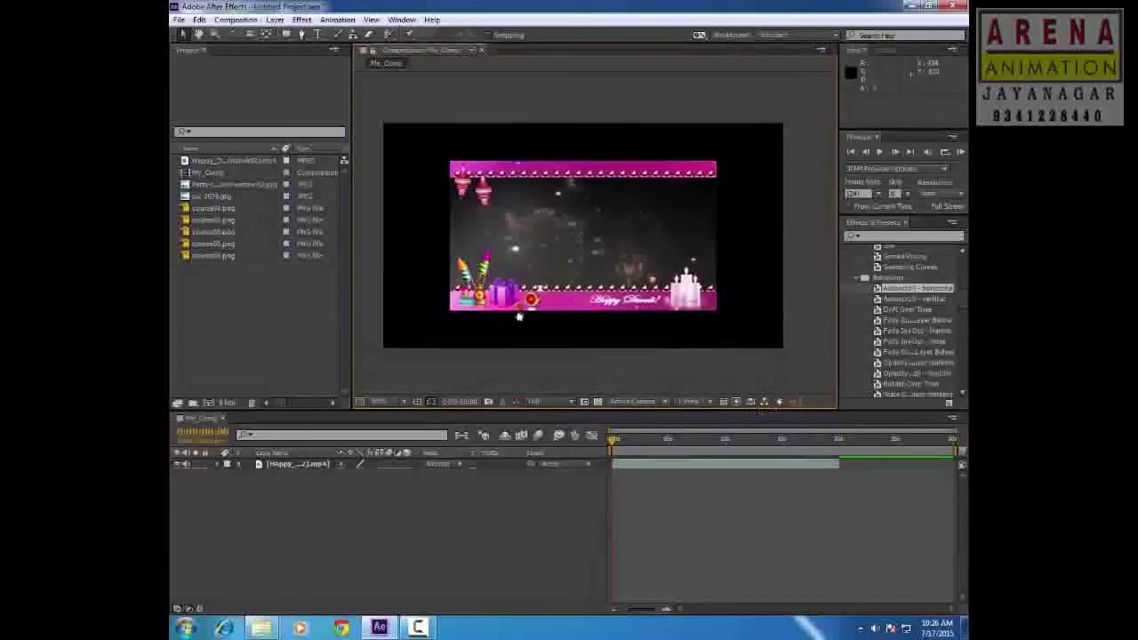
{"action": "left_click", "coordinate": [458, 542]}
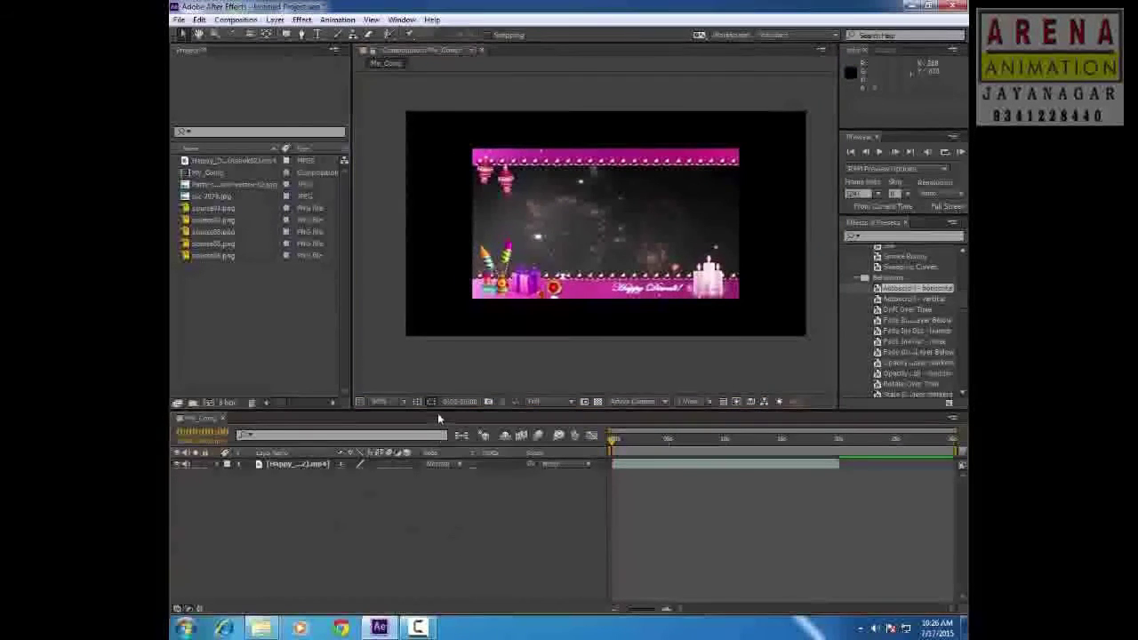
{"action": "left_click_drag", "start_coordinate": [437, 413], "coordinate": [438, 383]}
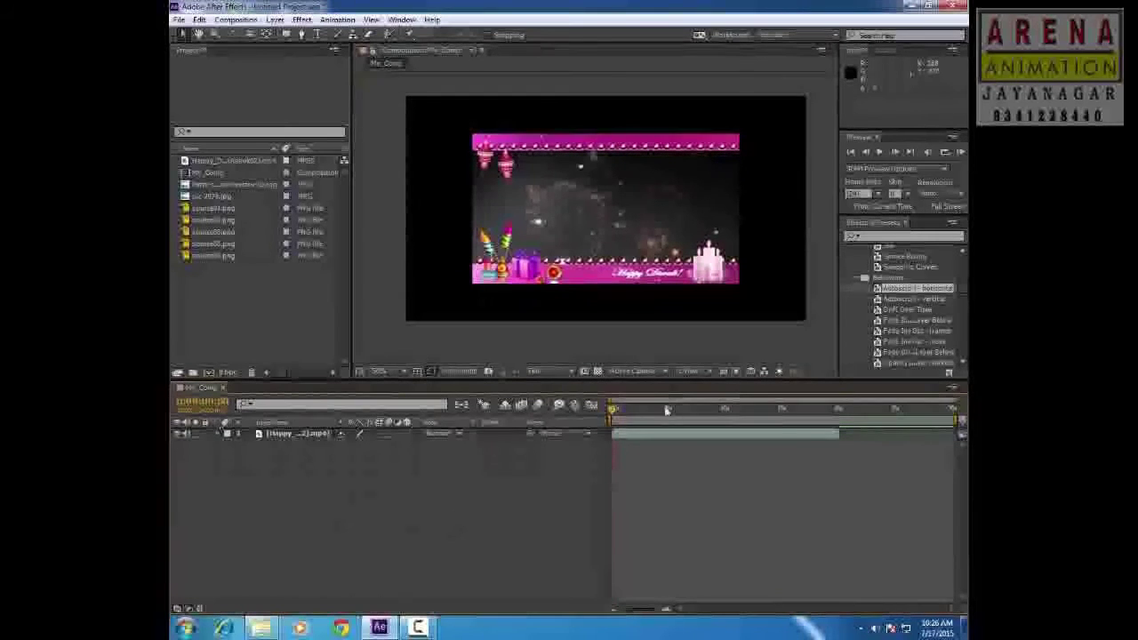
{"action": "left_click", "coordinate": [286, 436]}
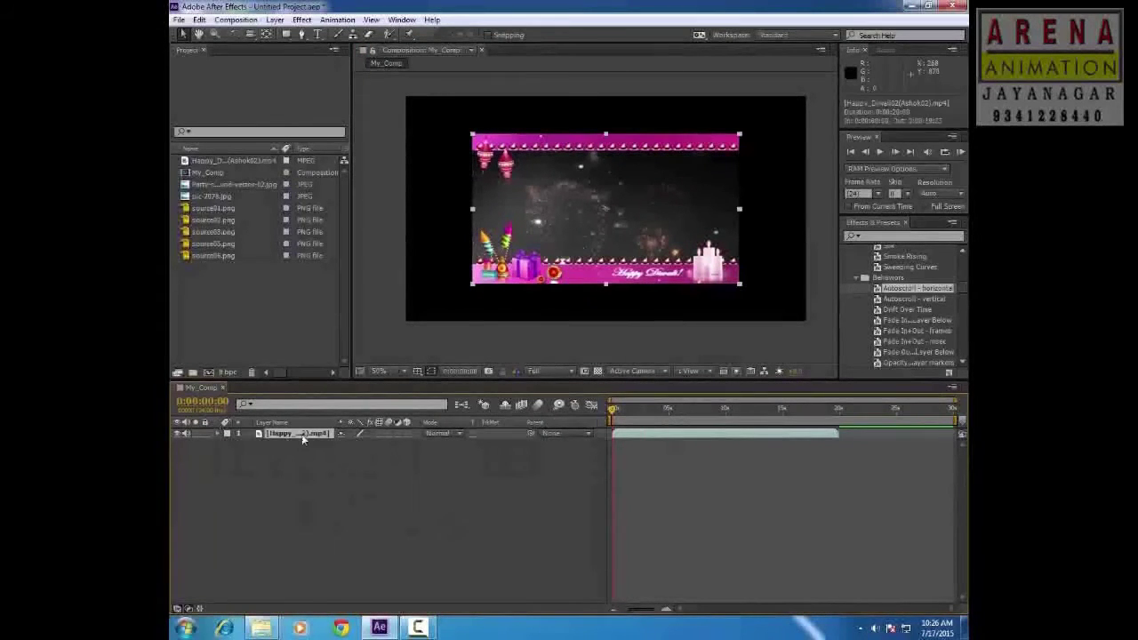
{"action": "left_click", "coordinate": [642, 411]}
{"action": "mouse_move", "coordinate": [687, 417]}
{"action": "left_mouse_down"}
{"action": "mouse_move", "coordinate": [772, 414]}
{"action": "mouse_move", "coordinate": [564, 418]}
{"action": "left_mouse_up"}
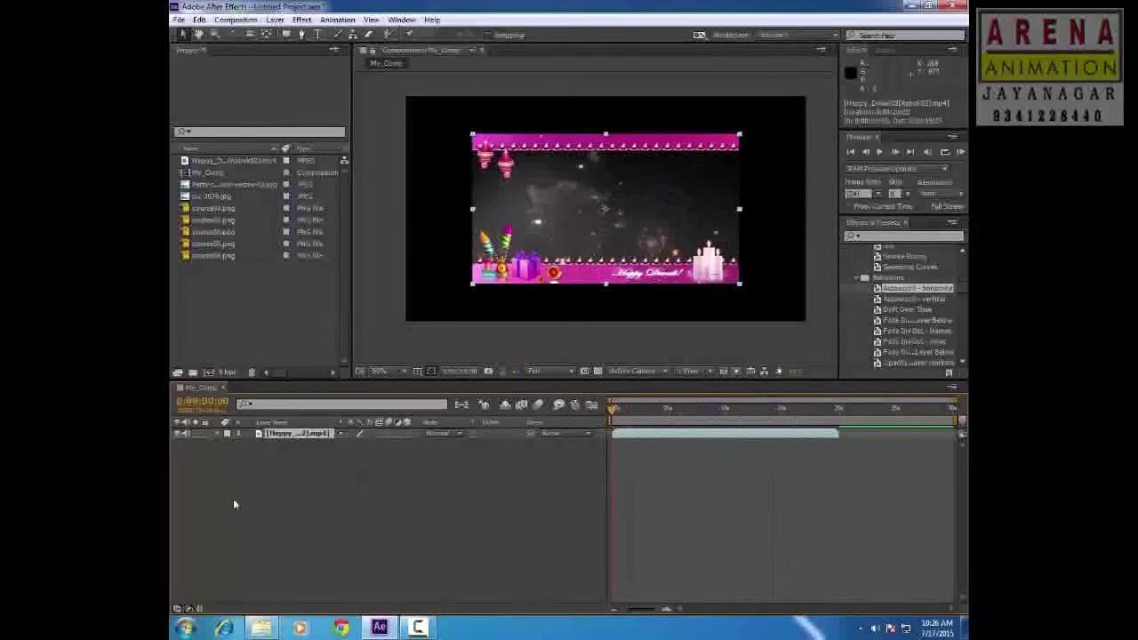
{"action": "left_click", "coordinate": [225, 434]}
{"action": "left_click", "coordinate": [228, 444]}
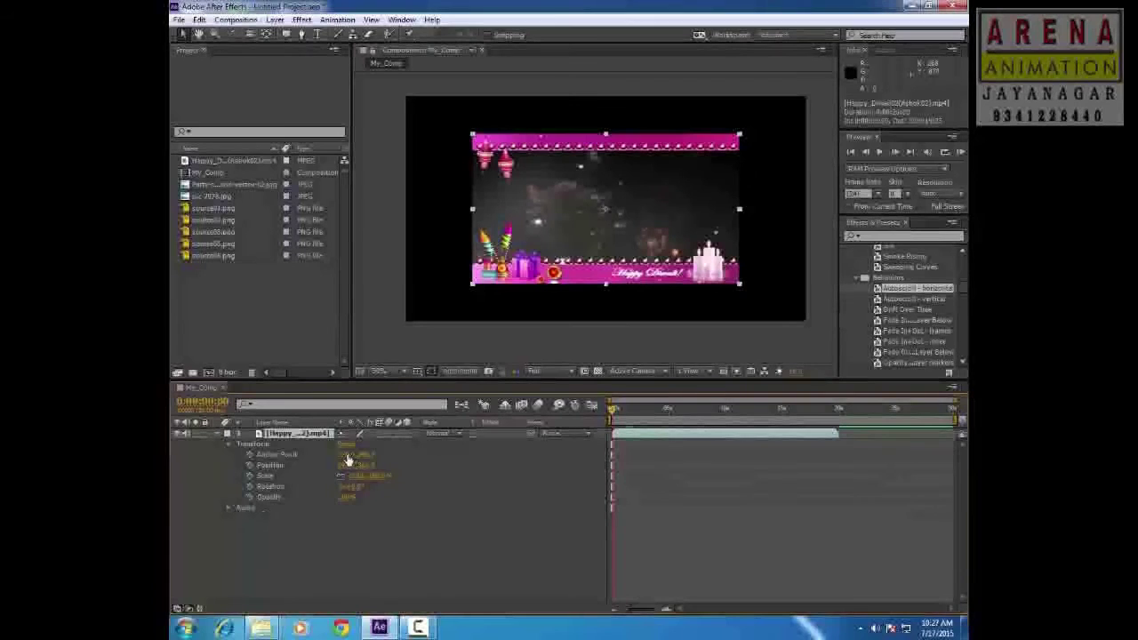
{"action": "mouse_move", "coordinate": [349, 458]}
{"action": "left_mouse_down"}
{"action": "mouse_move", "coordinate": [344, 475]}
{"action": "mouse_move", "coordinate": [370, 506]}
{"action": "left_mouse_up"}
{"action": "key", "text": "ctrl+z"}
{"action": "key", "text": "ctrl+z"}
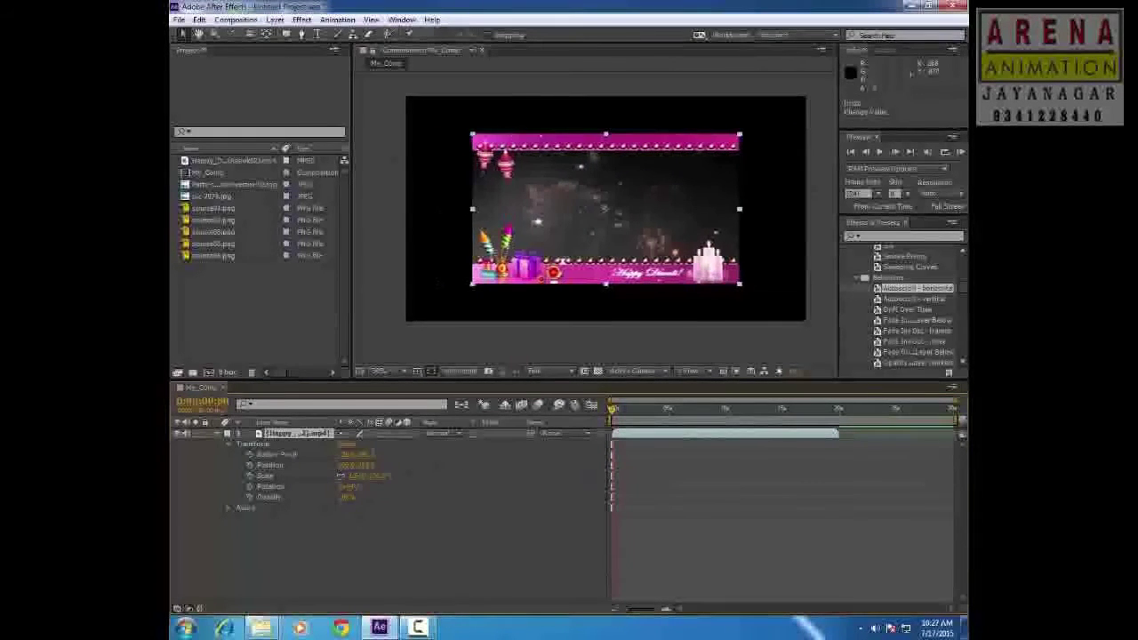
{"action": "mouse_move", "coordinate": [348, 476]}
{"action": "left_mouse_down"}
{"action": "mouse_move", "coordinate": [359, 516]}
{"action": "mouse_move", "coordinate": [338, 508]}
{"action": "left_mouse_up"}
{"action": "key", "text": "ctrl+z"}
{"action": "key", "text": "ctrl+z"}
{"action": "key", "text": "ctrl+z"}
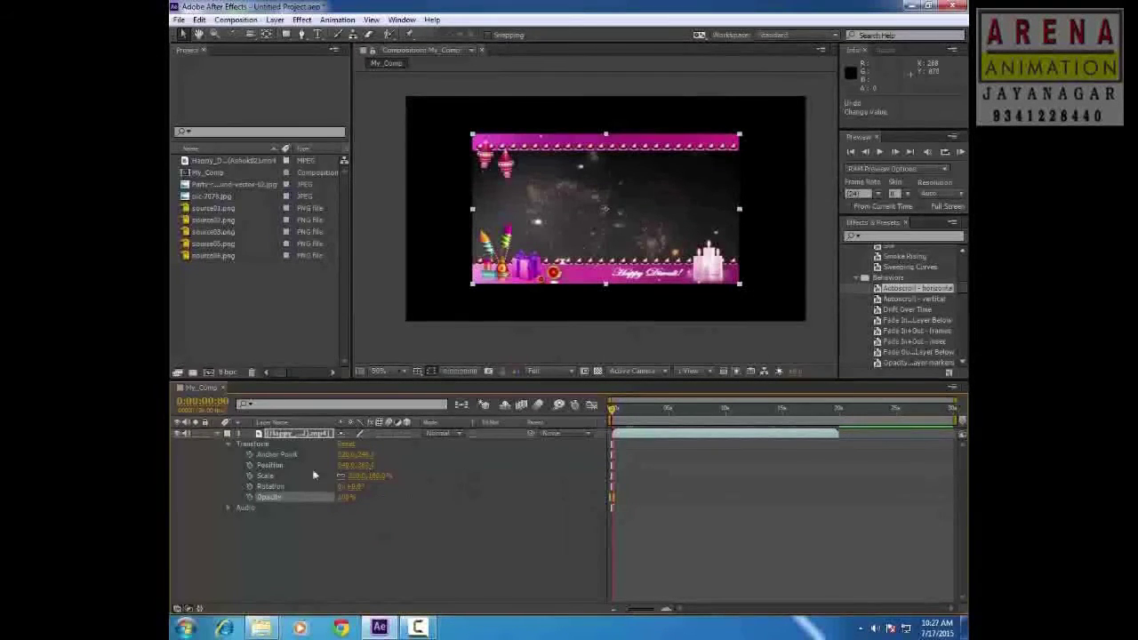
{"action": "left_click", "coordinate": [309, 495]}
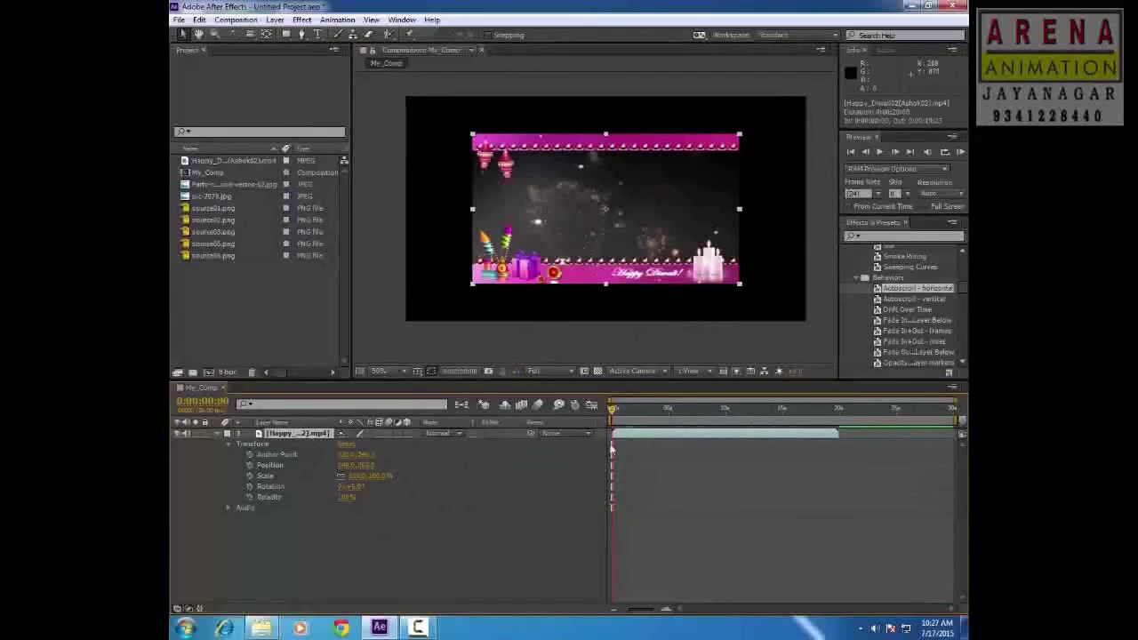
{"action": "left_click_drag", "start_coordinate": [649, 408], "coordinate": [626, 428]}
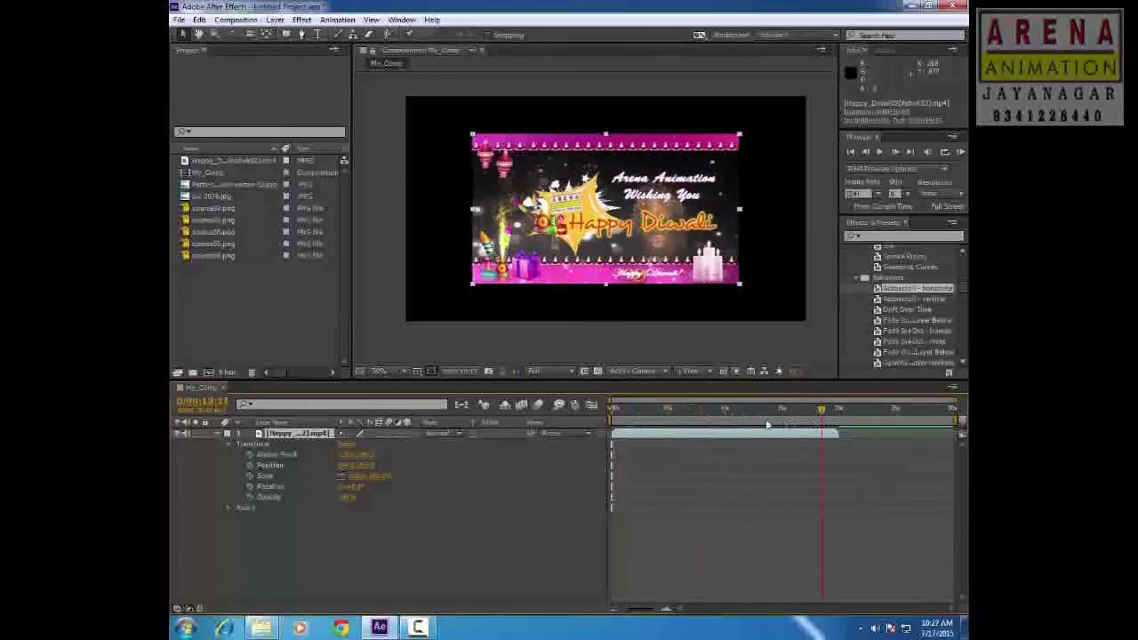
{"action": "mouse_move", "coordinate": [626, 427]}
{"action": "left_mouse_down"}
{"action": "mouse_move", "coordinate": [672, 439]}
{"action": "mouse_move", "coordinate": [663, 443]}
{"action": "left_mouse_up"}
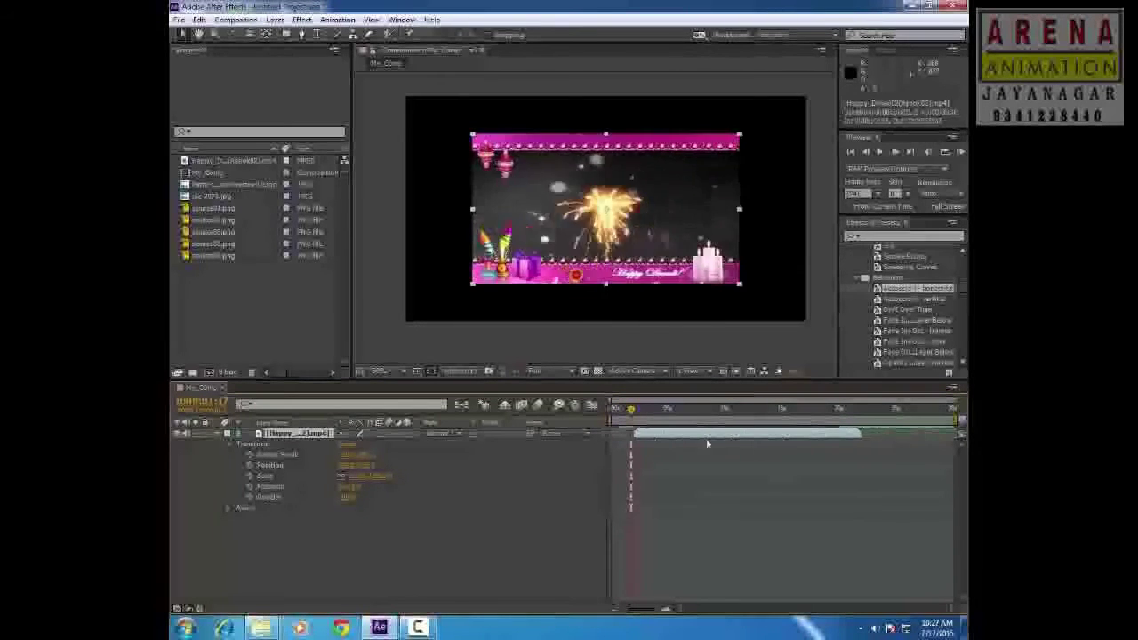
{"action": "left_click_drag", "start_coordinate": [663, 444], "coordinate": [654, 444]}
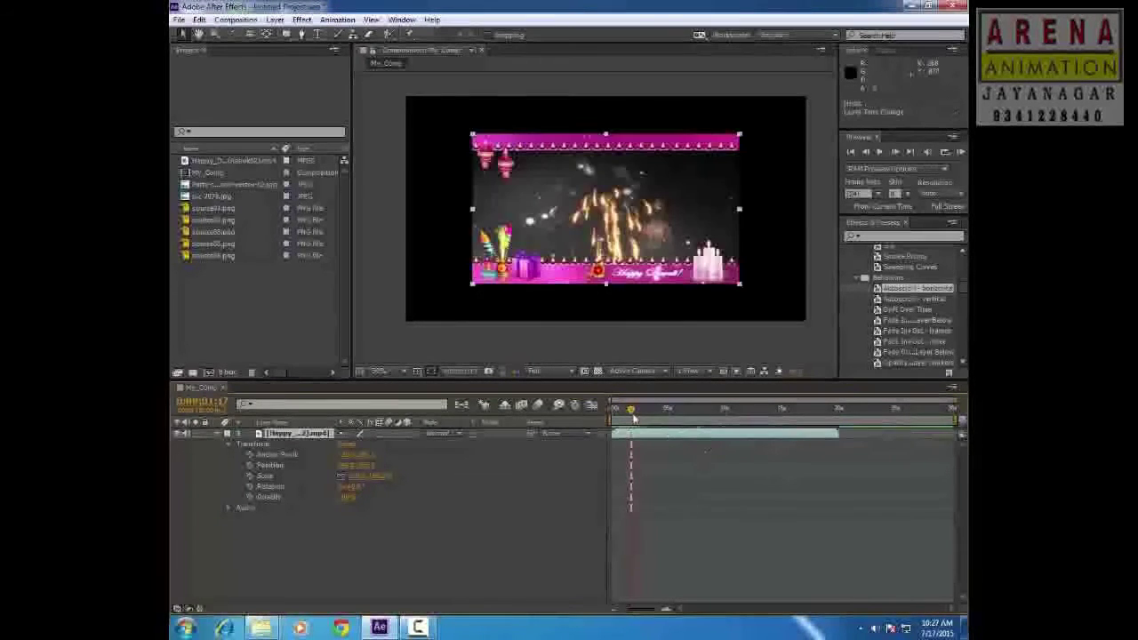
{"action": "left_click", "coordinate": [671, 409]}
{"action": "key", "text": "Home"}
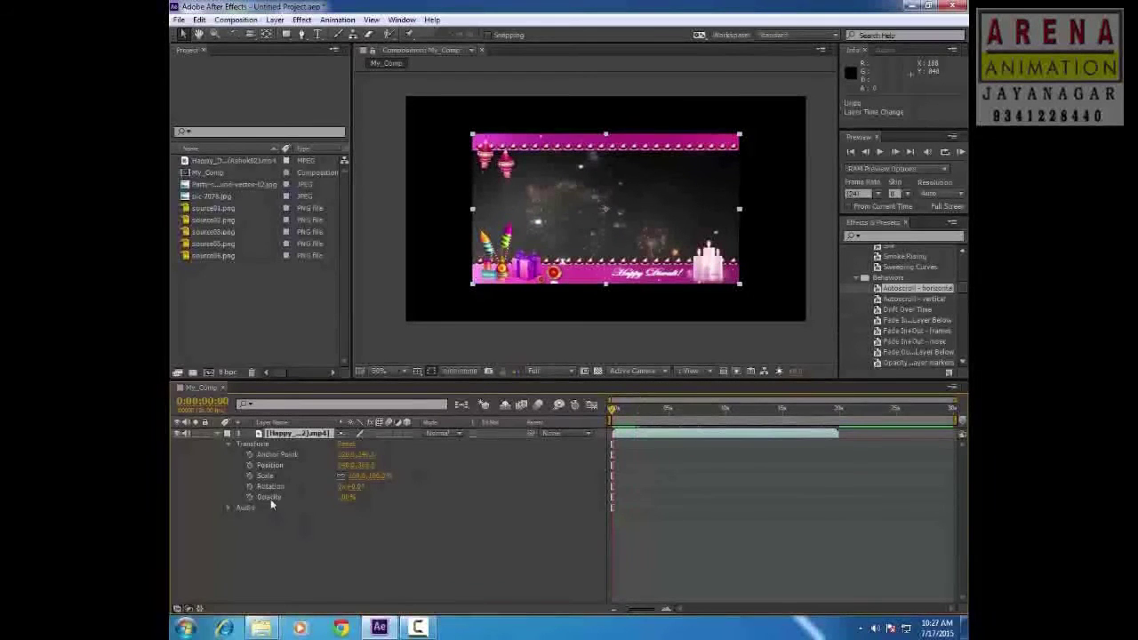
- Keyframe Opacity from 0% at the start to 100% at 0:00:04:23
{"action": "left_click", "coordinate": [346, 497]}
{"action": "type", "text": "0"}
{"action": "key", "text": "Return"}
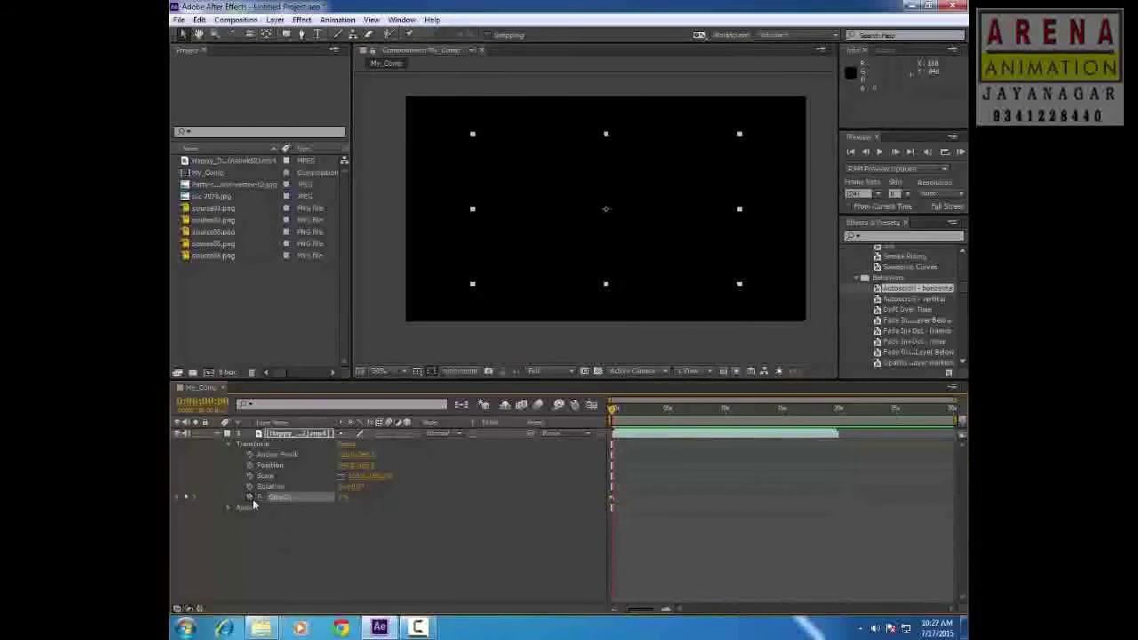
{"action": "left_click", "coordinate": [668, 412]}
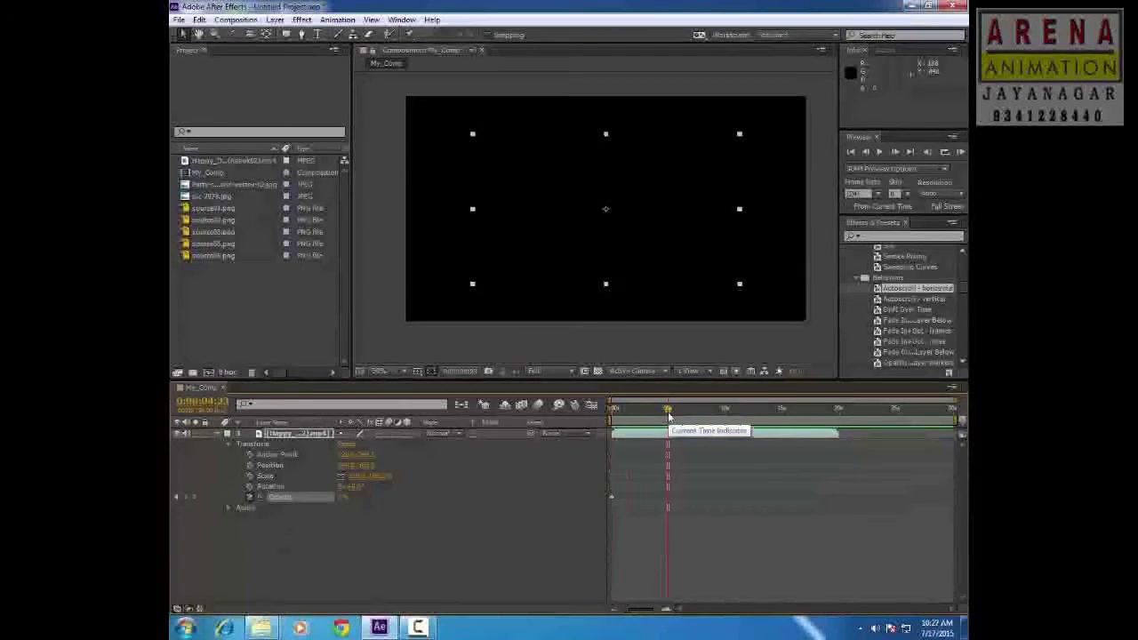
{"action": "left_click_drag", "start_coordinate": [342, 498], "coordinate": [680, 503]}
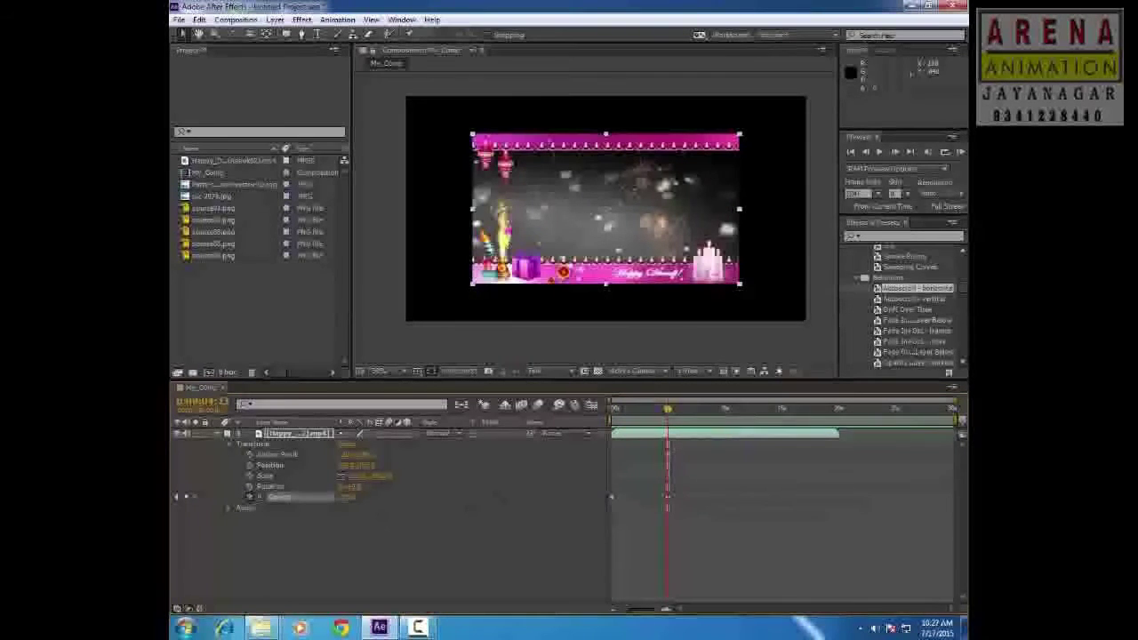
- Preview the fade-in twice from the start of the composition
{"action": "left_click_drag", "start_coordinate": [660, 414], "coordinate": [612, 412]}
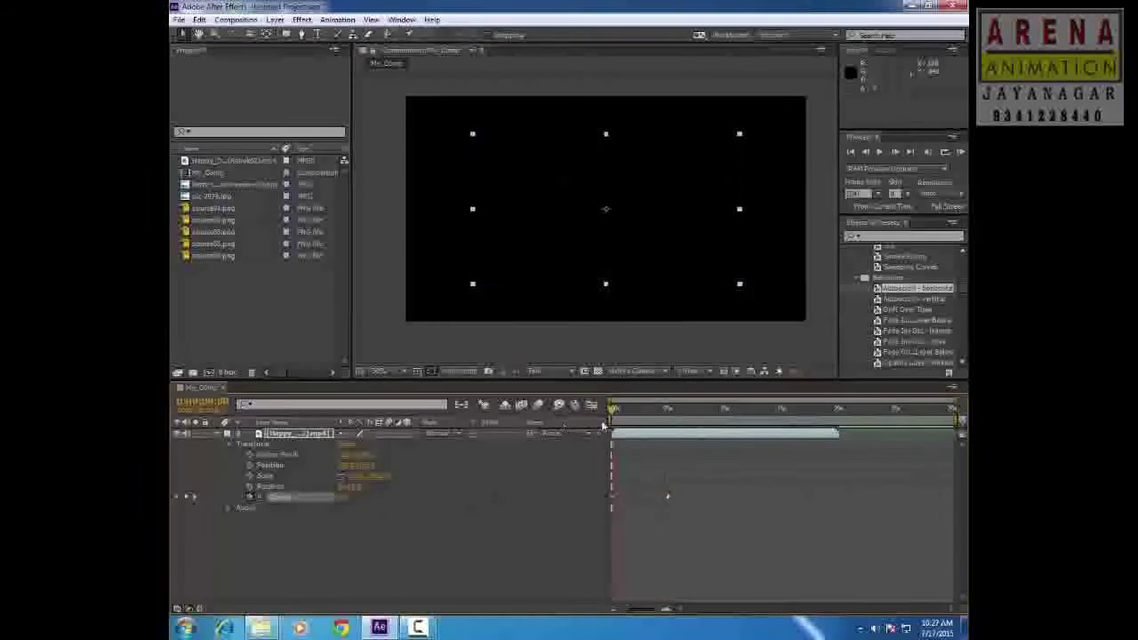
{"action": "key", "text": "space"}
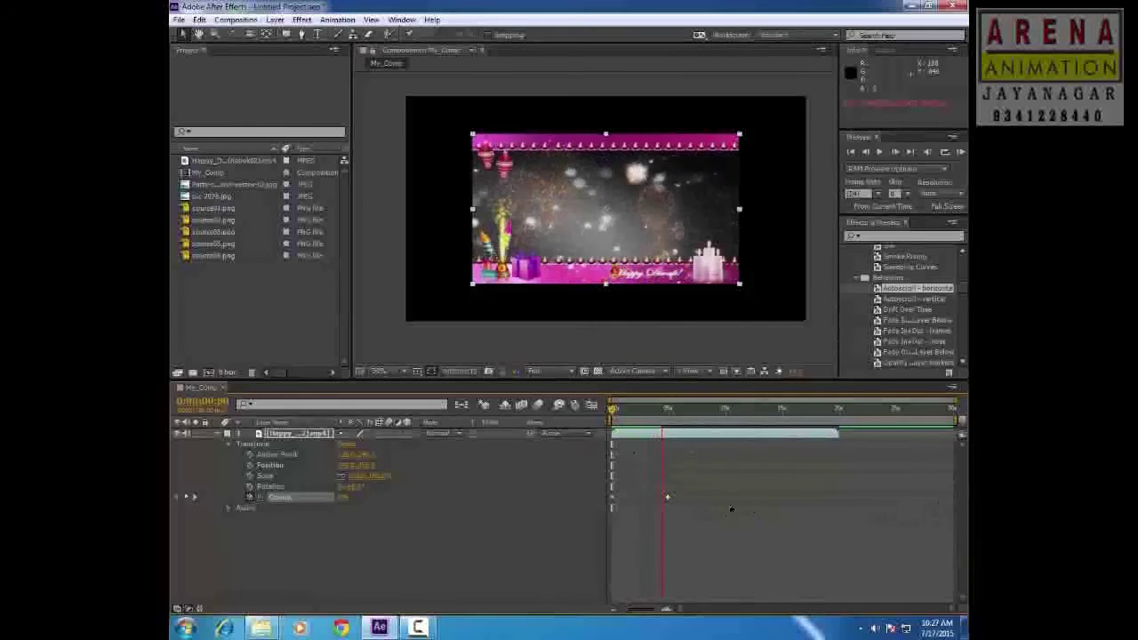
{"action": "key", "text": "space"}
{"action": "key", "text": "Home"}
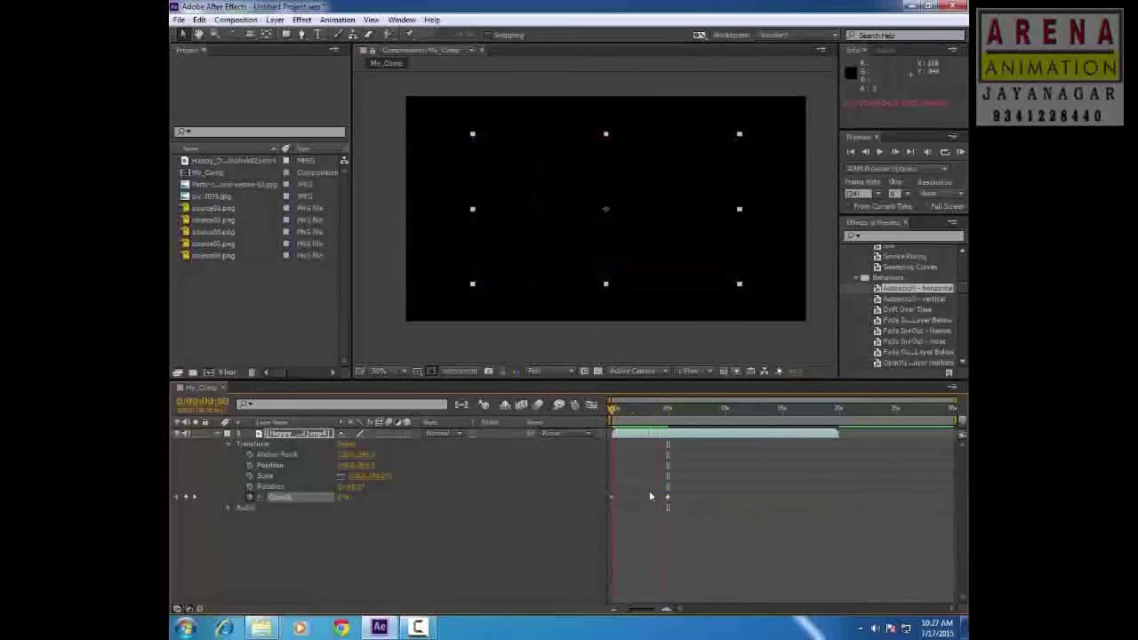
{"action": "key", "text": "space"}
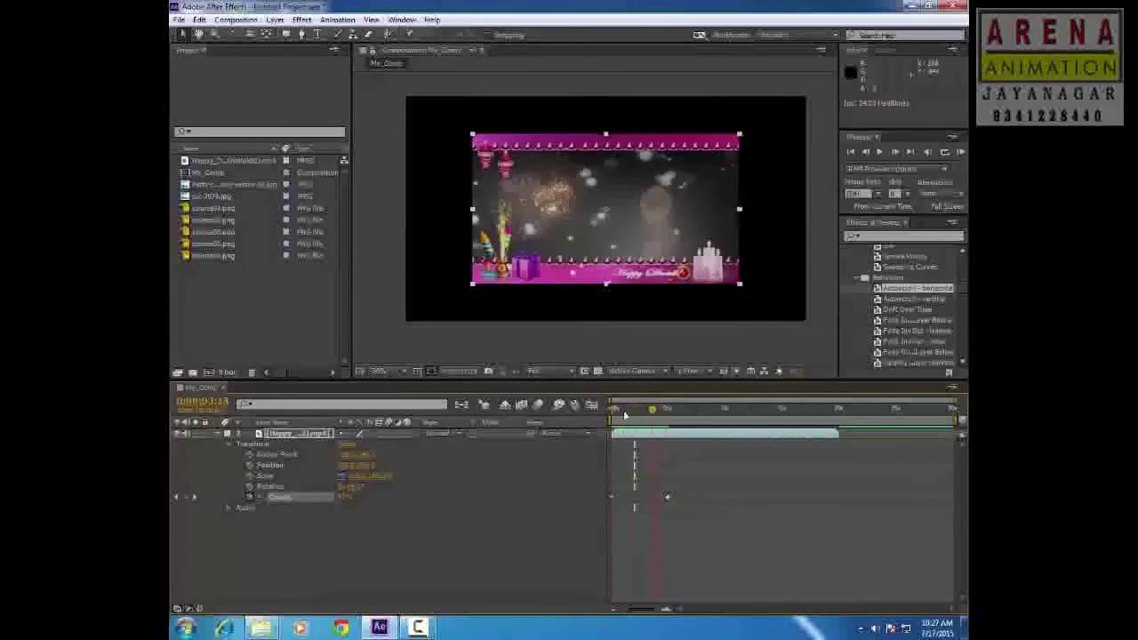
{"action": "key", "text": "space"}
{"action": "left_click", "coordinate": [261, 478]}
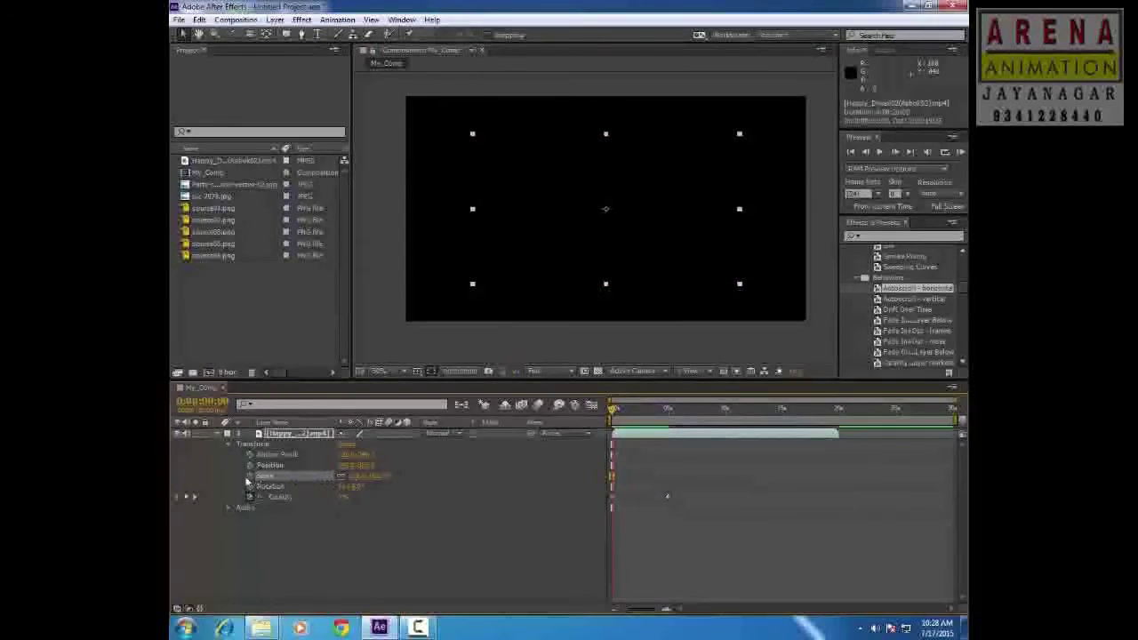
- Keyframe Scale from 0% at the start to 100% at 0:00:04:23, then scrub to check
{"action": "left_click", "coordinate": [250, 476]}
{"action": "left_click", "coordinate": [356, 476]}
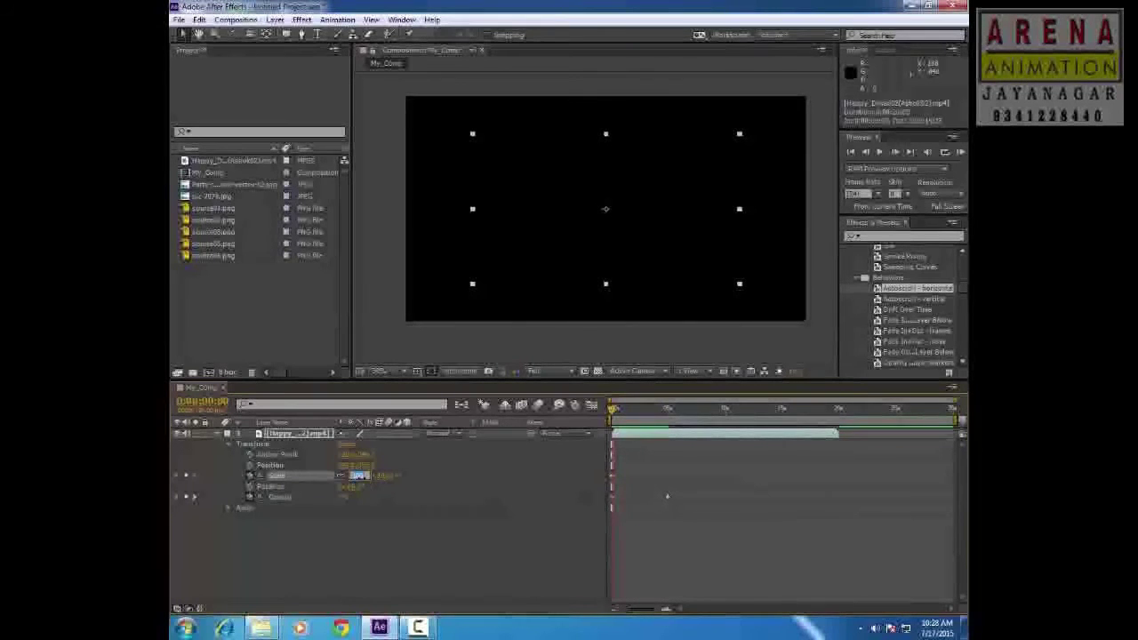
{"action": "key", "text": "Return"}
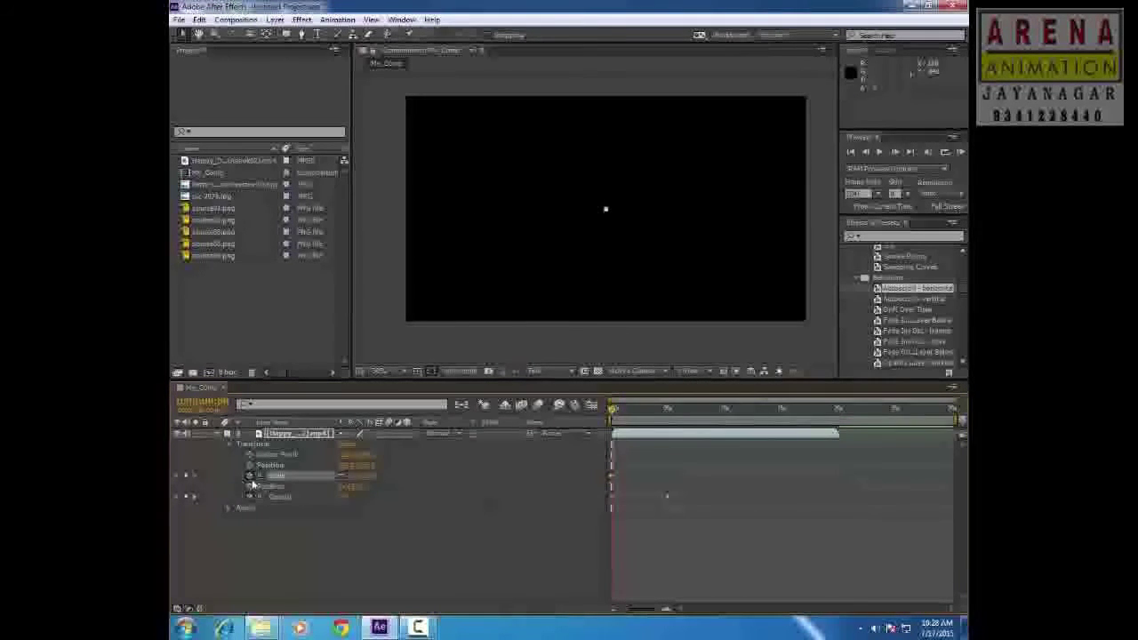
{"action": "left_click", "coordinate": [249, 478]}
{"action": "left_click", "coordinate": [670, 413]}
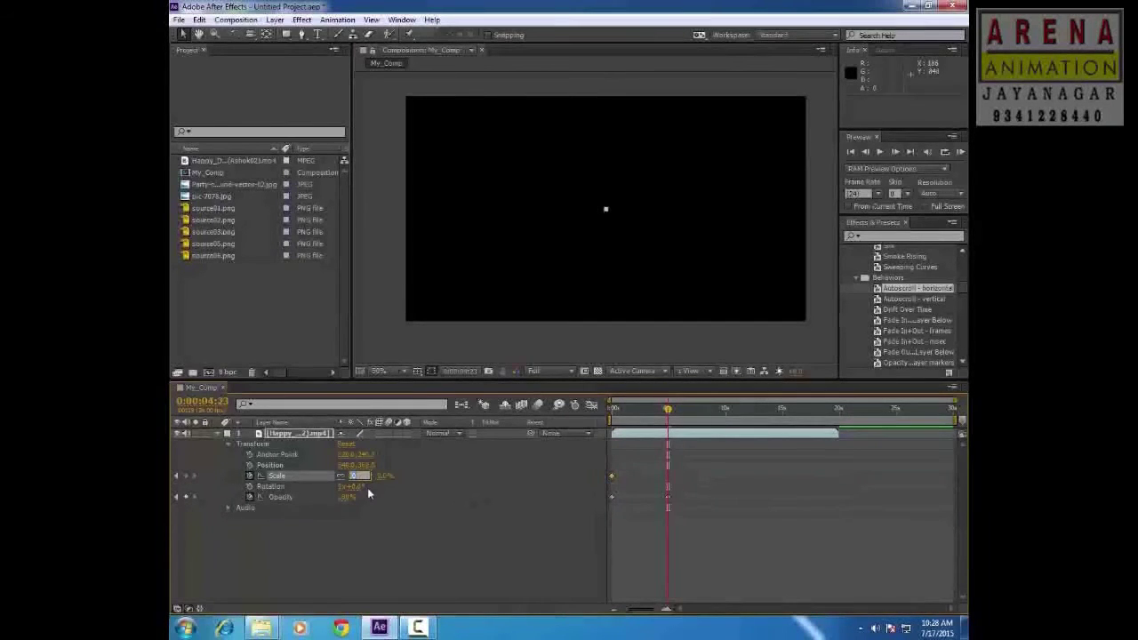
{"action": "type", "text": "100"}
{"action": "key", "text": "Return"}
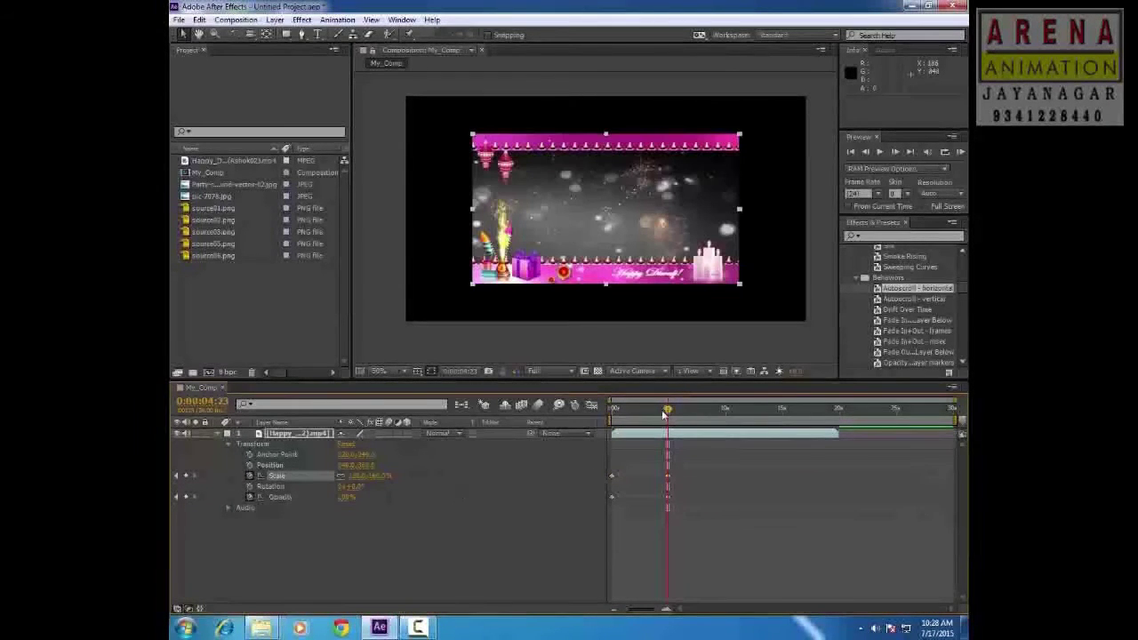
{"action": "left_click_drag", "start_coordinate": [662, 410], "coordinate": [554, 416]}
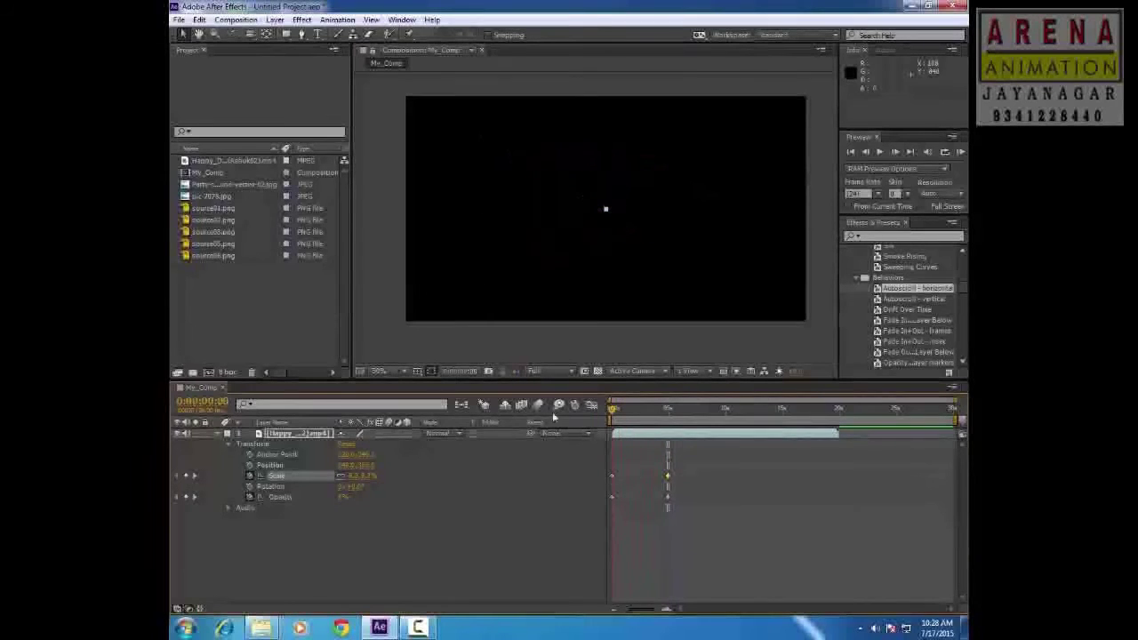
{"action": "left_click", "coordinate": [586, 347]}
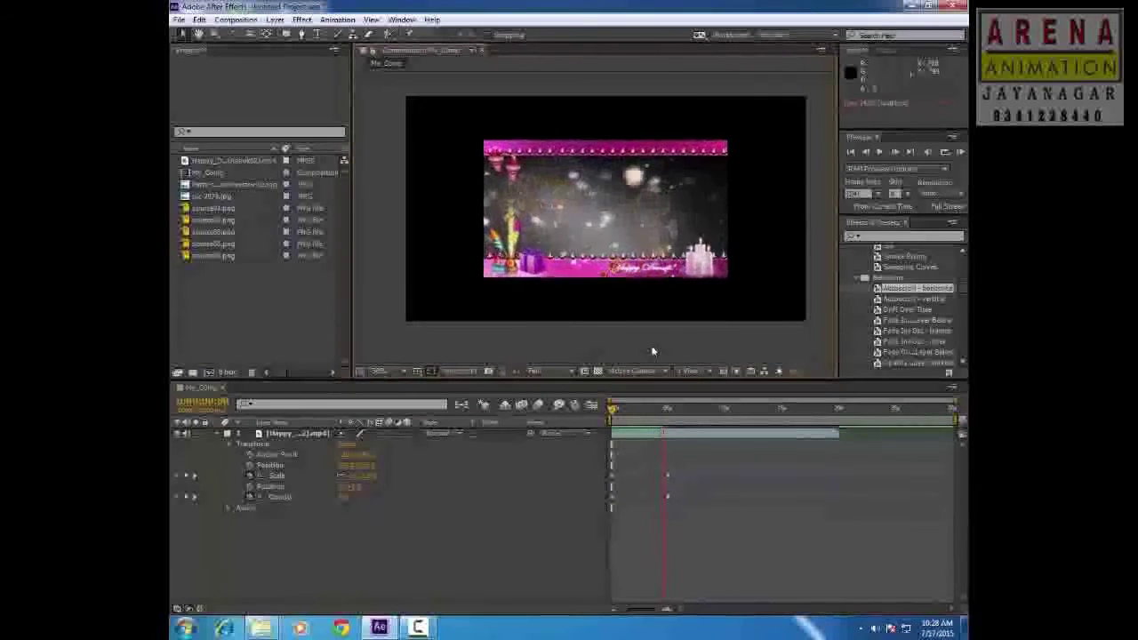
{"action": "mouse_move", "coordinate": [615, 409]}
{"action": "left_mouse_down"}
{"action": "mouse_move", "coordinate": [680, 417]}
{"action": "mouse_move", "coordinate": [668, 412]}
{"action": "left_mouse_up"}
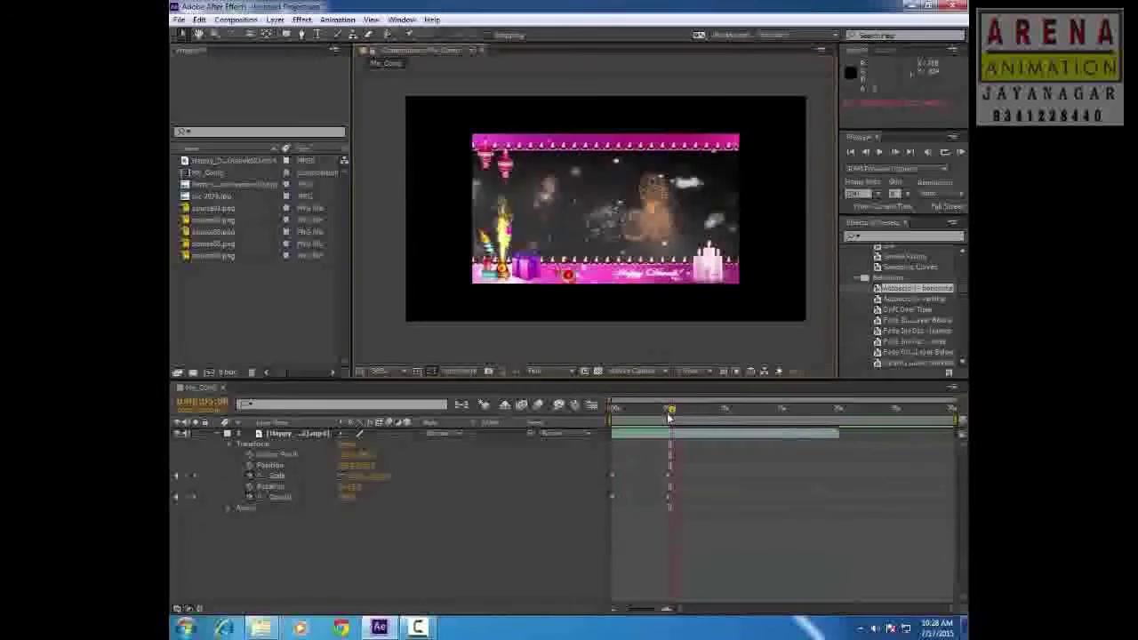
- Keyframe Rotation with a slight tilt at the start and 0° at about 5 seconds
{"action": "left_click", "coordinate": [271, 486]}
{"action": "left_click_drag", "start_coordinate": [351, 487], "coordinate": [356, 487]}
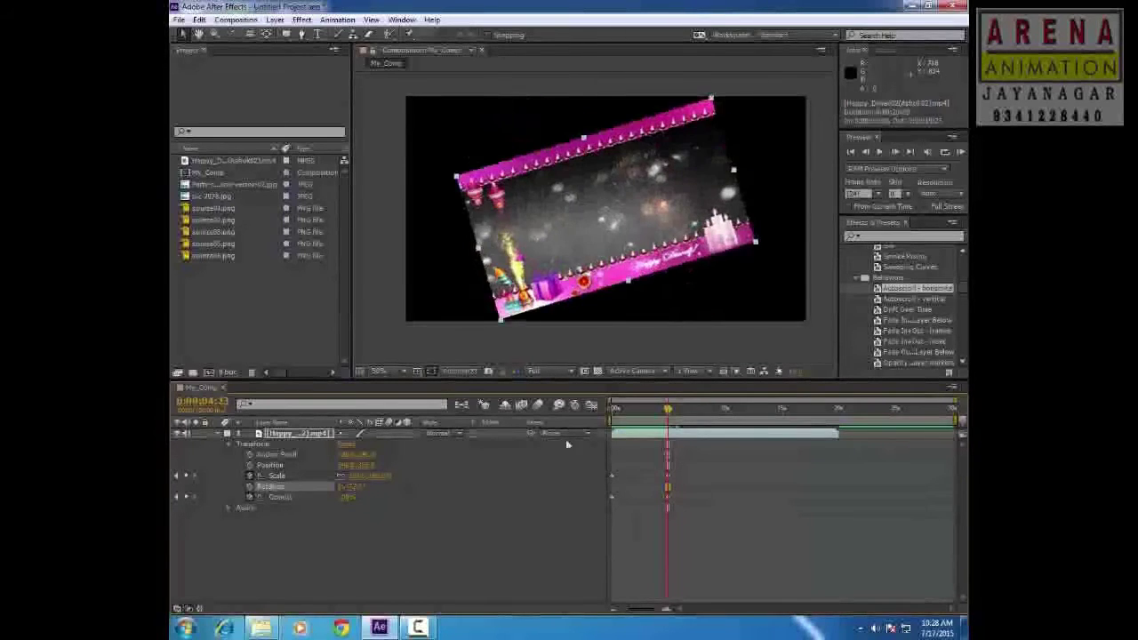
{"action": "key", "text": "Home"}
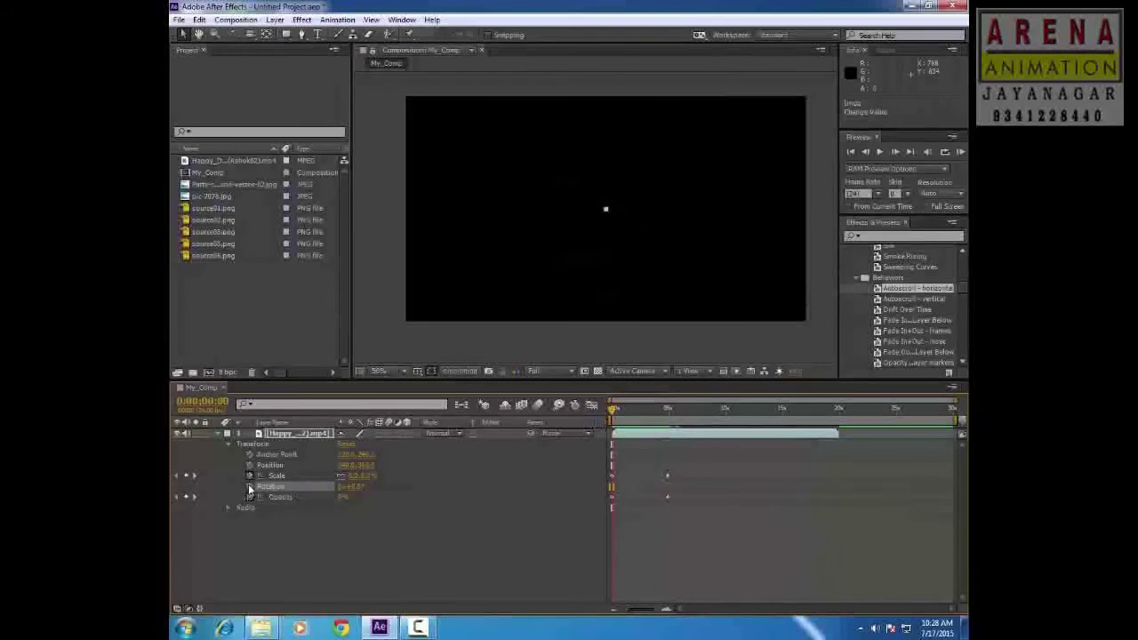
{"action": "left_click_drag", "start_coordinate": [612, 410], "coordinate": [669, 412]}
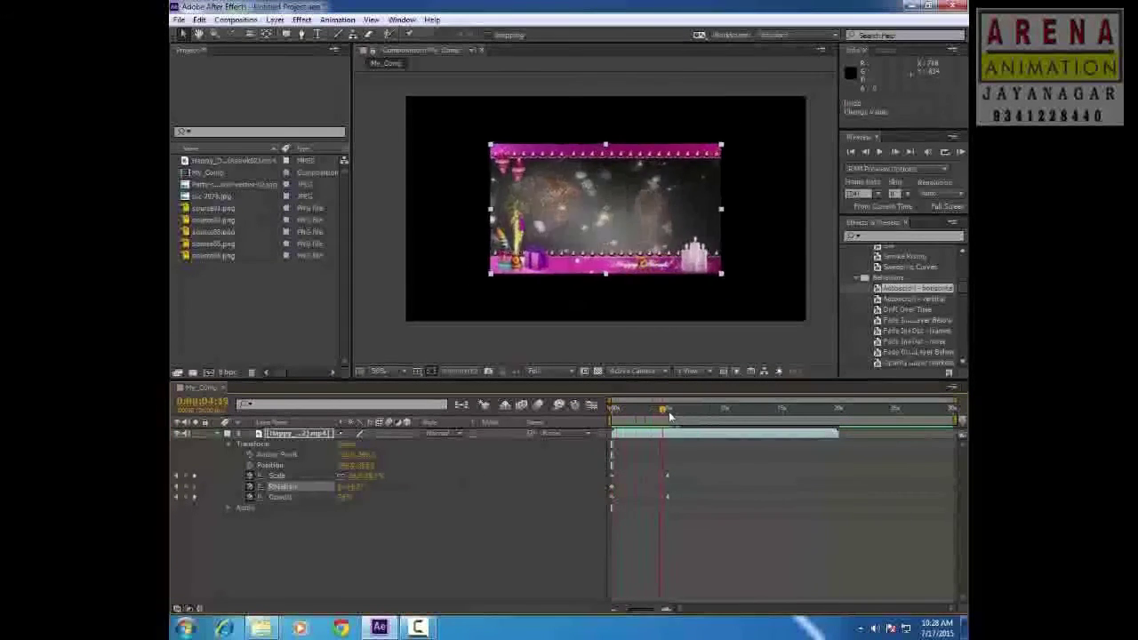
{"action": "mouse_move", "coordinate": [354, 487]}
{"action": "left_mouse_down"}
{"action": "mouse_move", "coordinate": [391, 487]}
{"action": "mouse_move", "coordinate": [365, 487]}
{"action": "left_mouse_up"}
{"action": "left_click", "coordinate": [357, 487]}
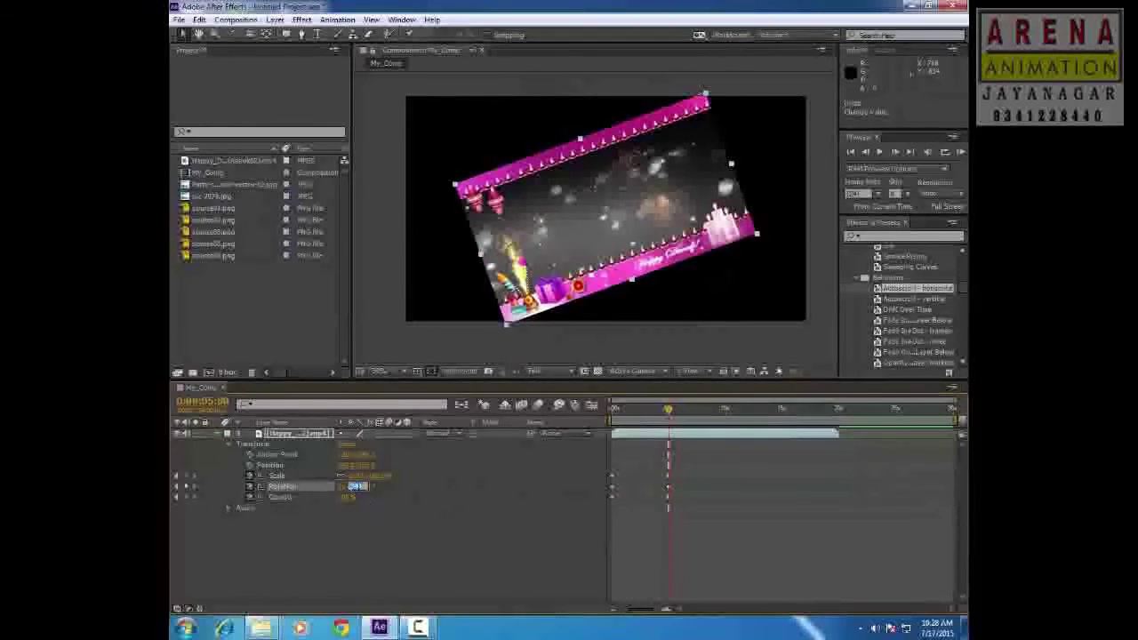
{"action": "type", "text": "0"}
{"action": "key", "text": "Return"}
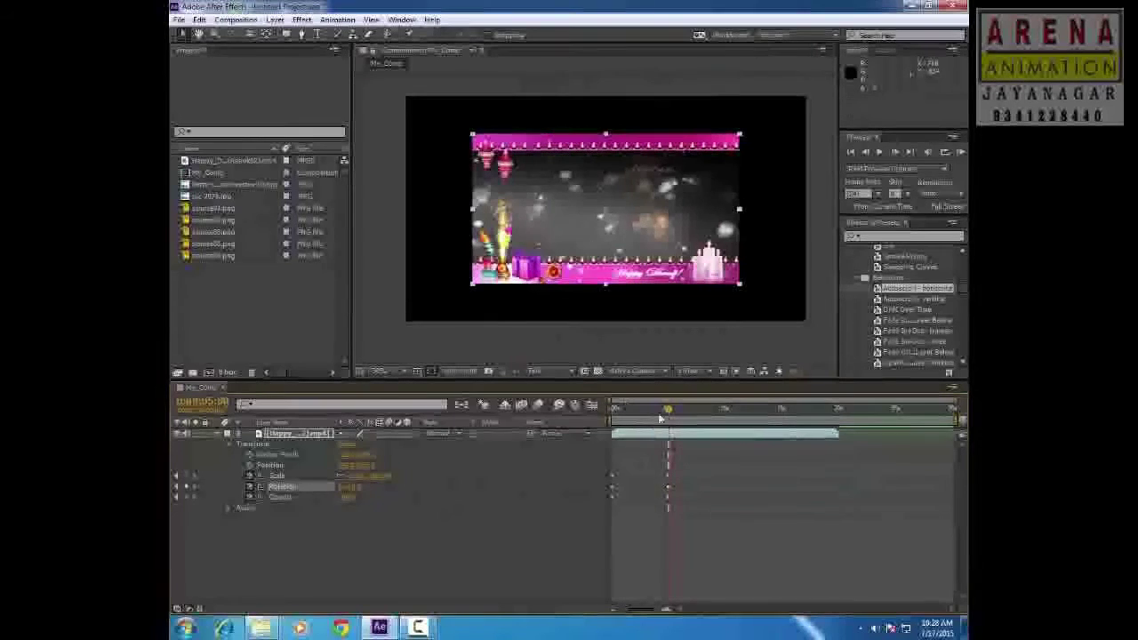
{"action": "left_click_drag", "start_coordinate": [669, 409], "coordinate": [596, 418]}
- Preview the animation, then drag the Scale and Rotation keyframes later in time
{"action": "key", "text": "KP_0"}
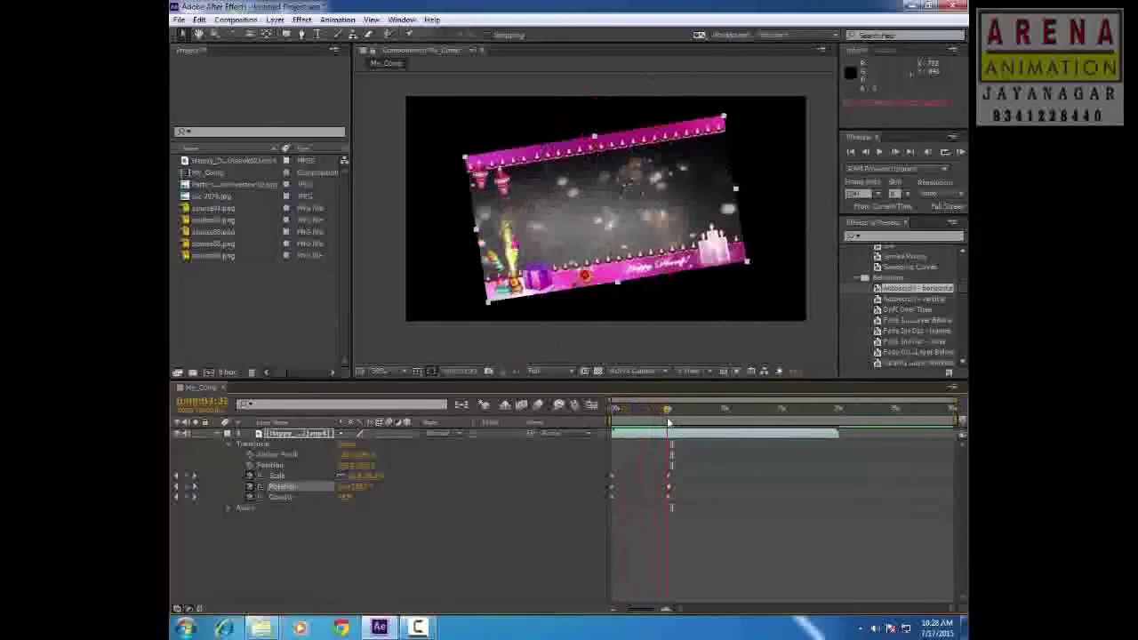
{"action": "mouse_move", "coordinate": [666, 417]}
{"action": "left_mouse_down"}
{"action": "mouse_move", "coordinate": [651, 420]}
{"action": "mouse_move", "coordinate": [666, 416]}
{"action": "left_mouse_up"}
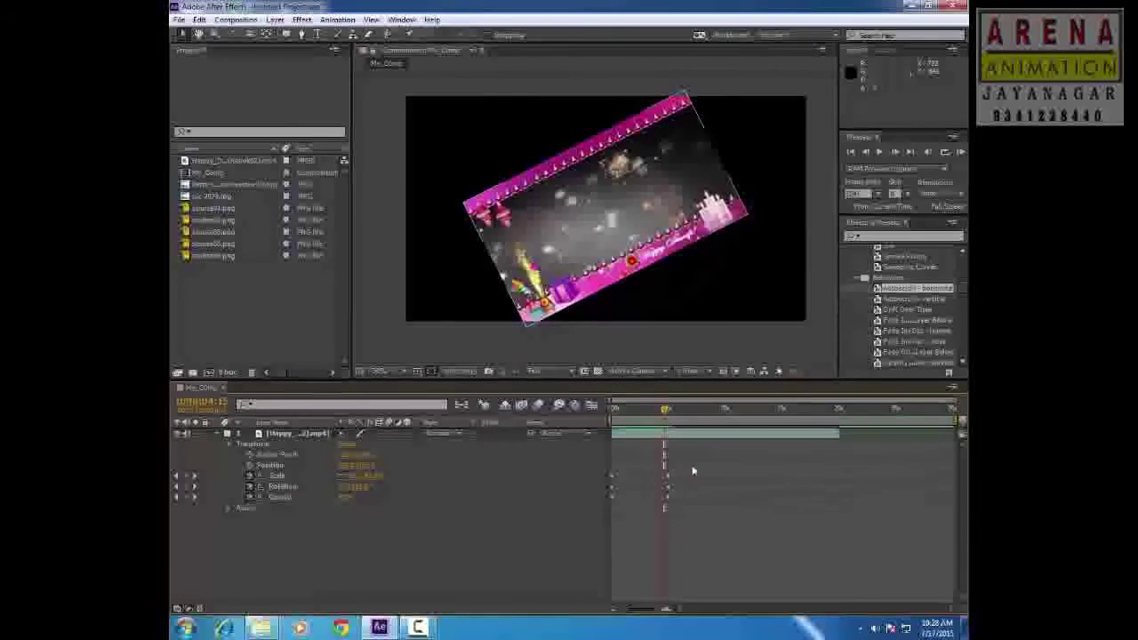
{"action": "left_click", "coordinate": [685, 437]}
{"action": "mouse_move", "coordinate": [678, 471]}
{"action": "left_mouse_down"}
{"action": "mouse_move", "coordinate": [661, 496]}
{"action": "mouse_move", "coordinate": [635, 475]}
{"action": "mouse_move", "coordinate": [678, 498]}
{"action": "mouse_move", "coordinate": [637, 481]}
{"action": "left_mouse_up"}
{"action": "left_click", "coordinate": [607, 426]}
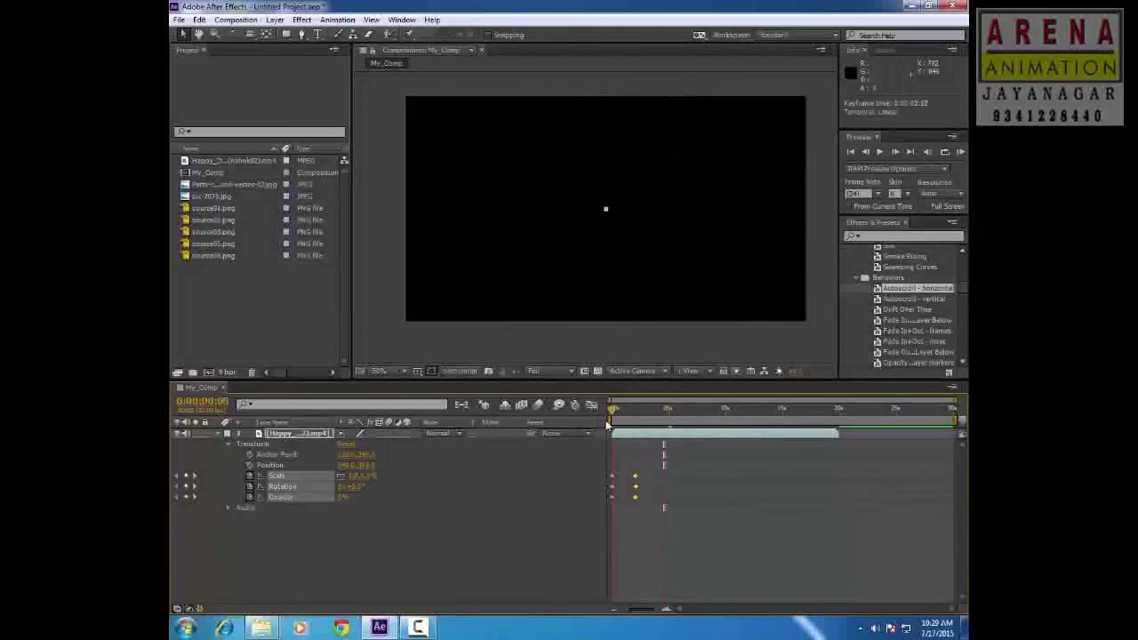
{"action": "key", "text": "space"}
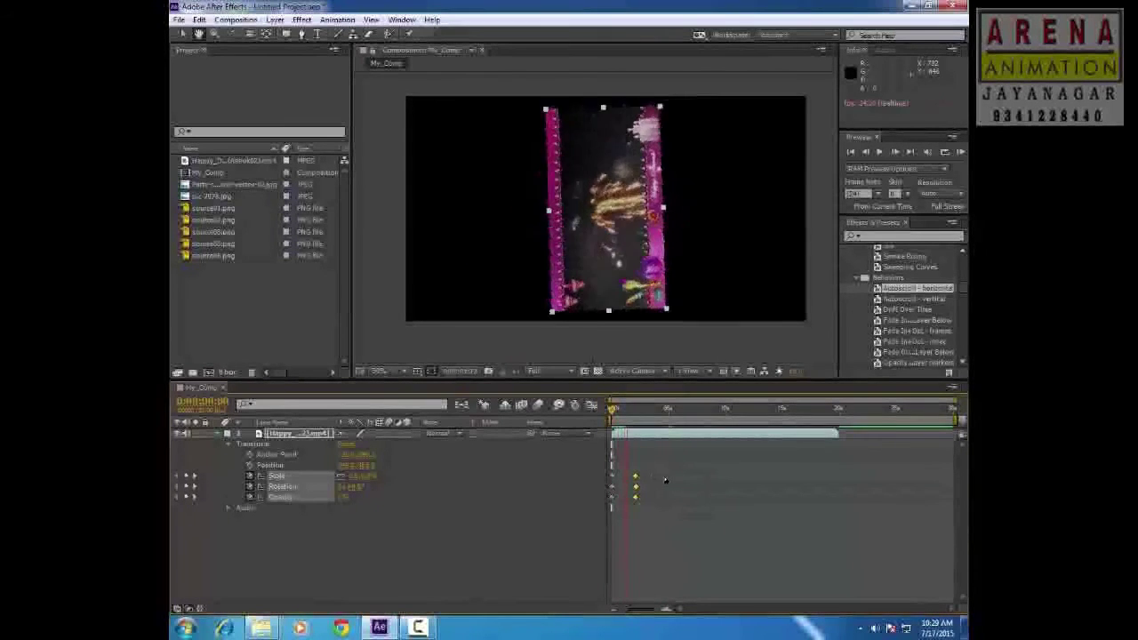
{"action": "left_click_drag", "start_coordinate": [635, 481], "coordinate": [799, 481]}
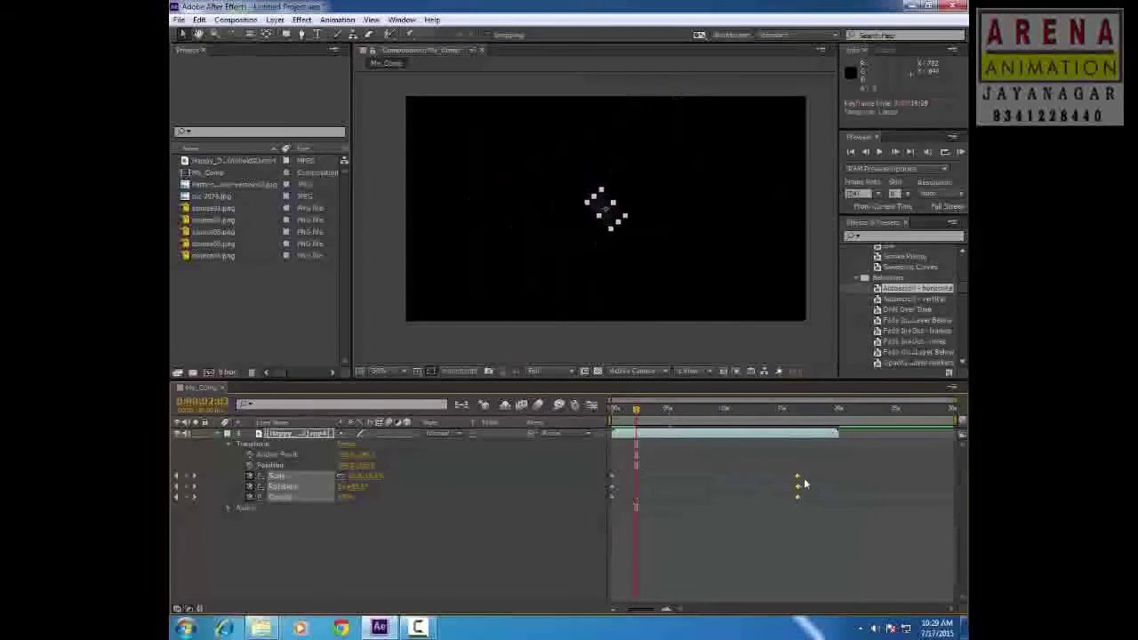
{"action": "left_click", "coordinate": [728, 503]}
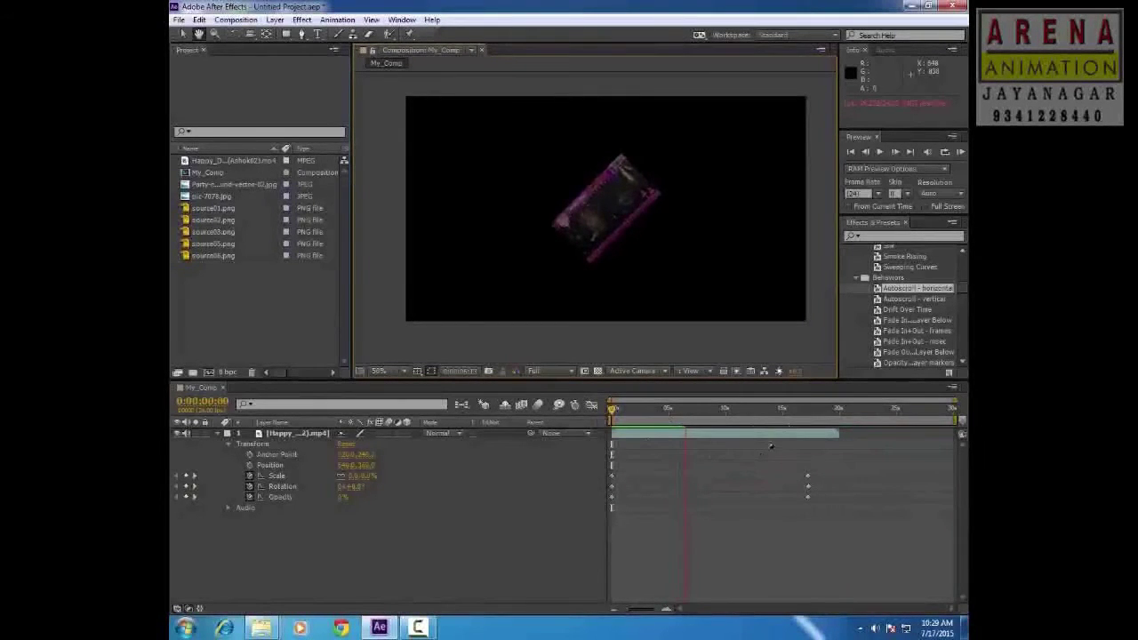
- At 0:00:15:07, select Scale, Rotation and Opacity and reset the layer's Transform
{"action": "left_click", "coordinate": [615, 413]}
{"action": "left_click_drag", "start_coordinate": [722, 419], "coordinate": [785, 415]}
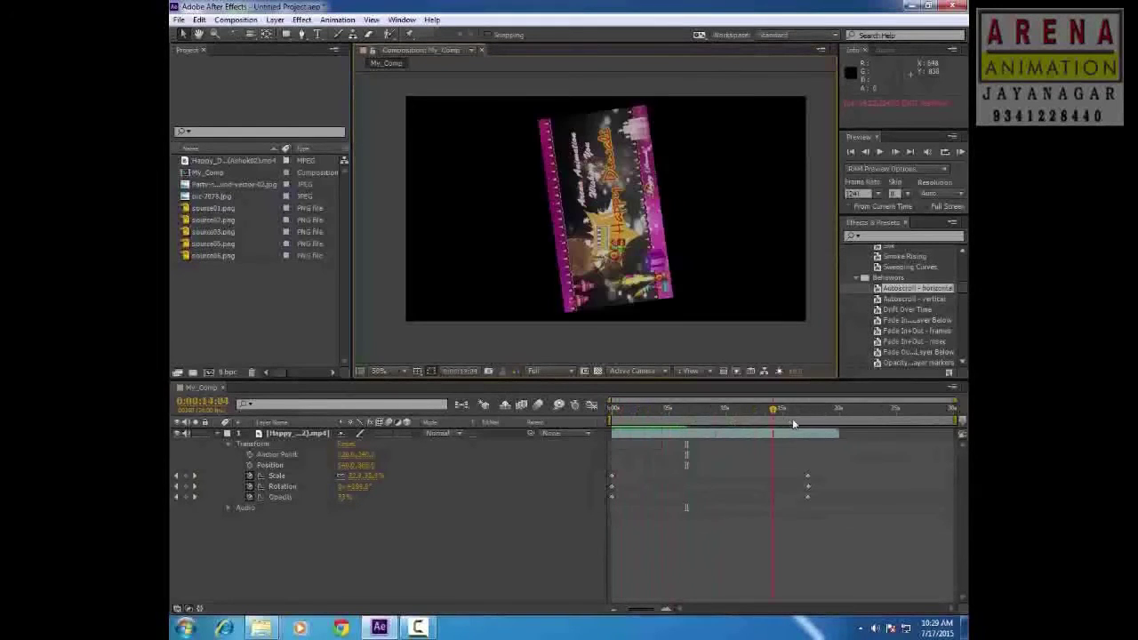
{"action": "left_click_drag", "start_coordinate": [782, 461], "coordinate": [809, 489]}
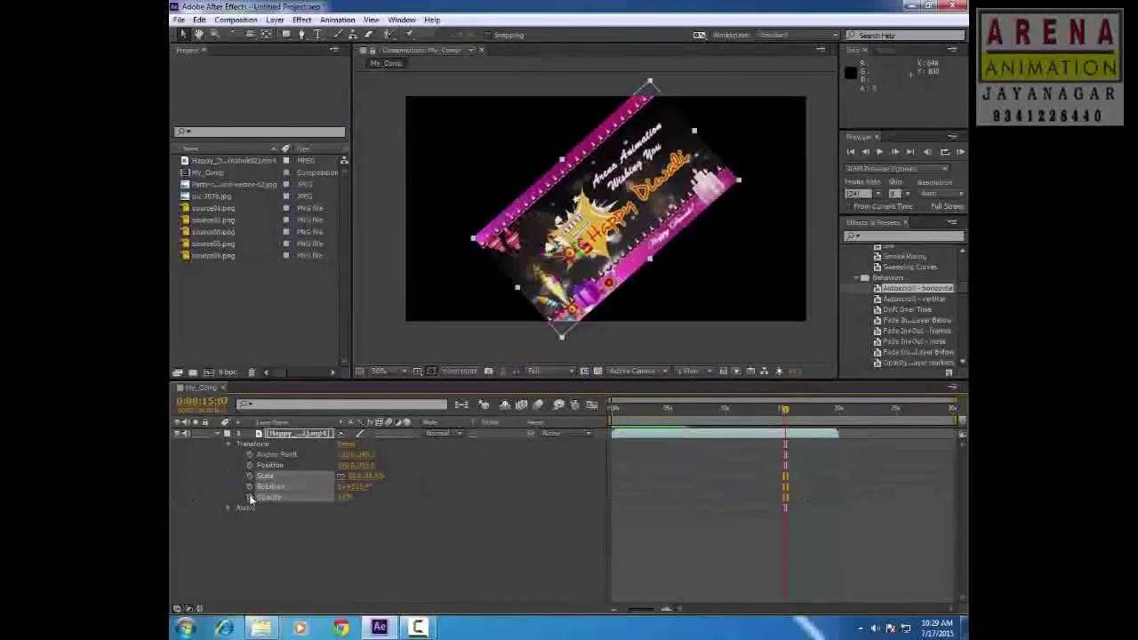
{"action": "left_click", "coordinate": [345, 444]}
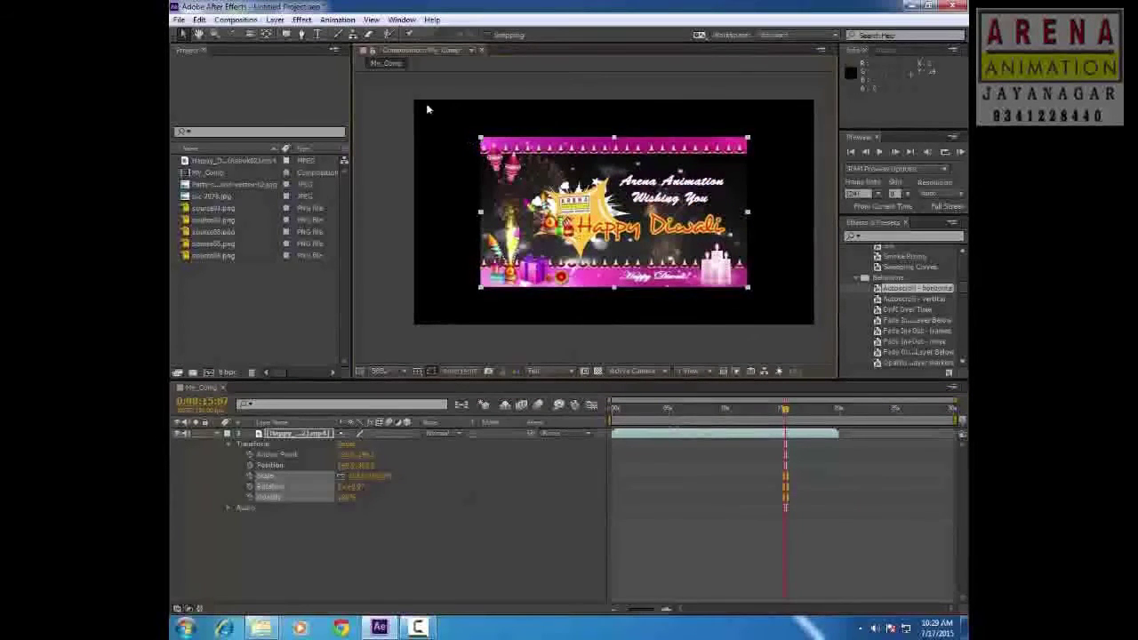
{"action": "scroll", "coordinate": [603, 252], "scroll_direction": "up", "scroll_amount": 1}
- Drag the Diwali layer back to centre and scrub its Scale up to fill the frame
{"action": "left_click_drag", "start_coordinate": [623, 230], "coordinate": [546, 194]}
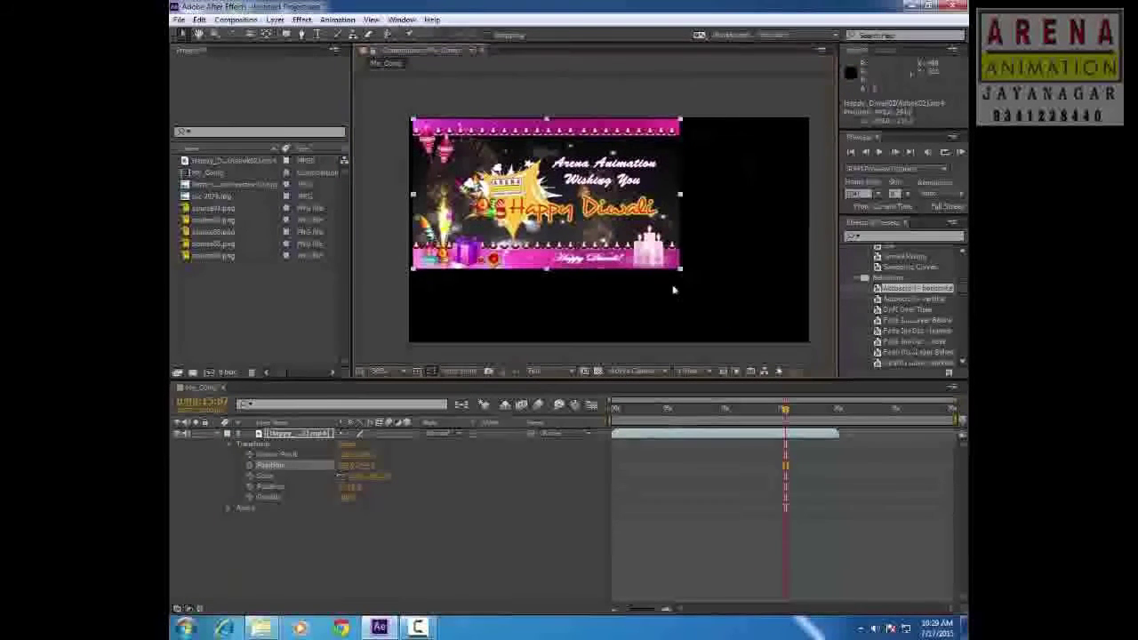
{"action": "left_click_drag", "start_coordinate": [569, 289], "coordinate": [604, 313]}
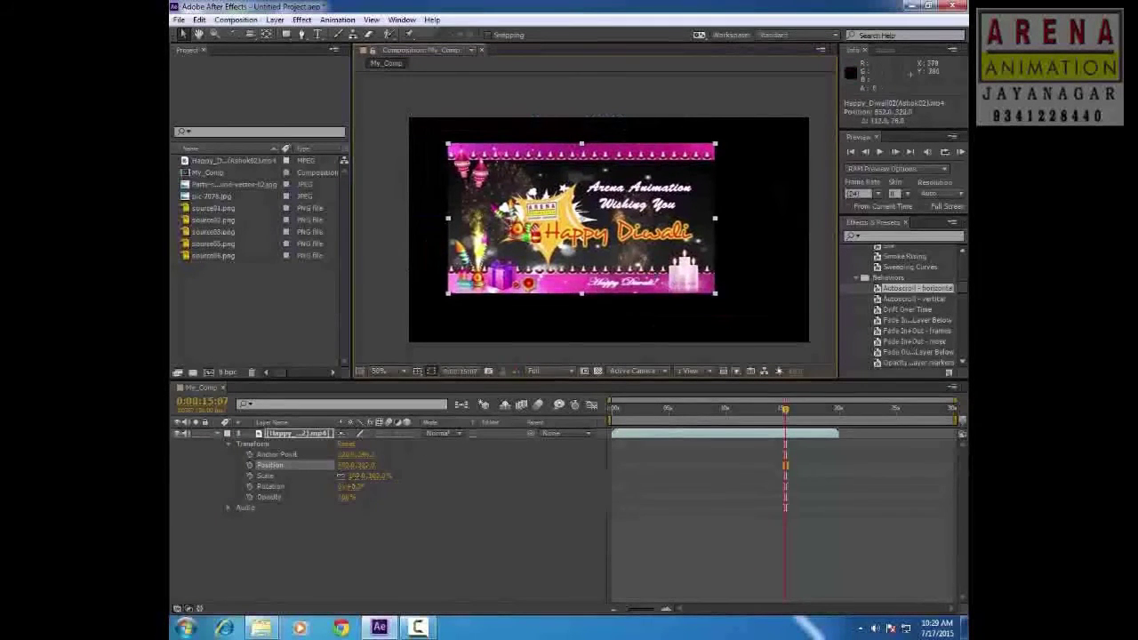
{"action": "mouse_move", "coordinate": [351, 475]}
{"action": "left_mouse_down"}
{"action": "mouse_move", "coordinate": [392, 476]}
{"action": "mouse_move", "coordinate": [361, 487]}
{"action": "mouse_move", "coordinate": [378, 476]}
{"action": "left_mouse_up"}
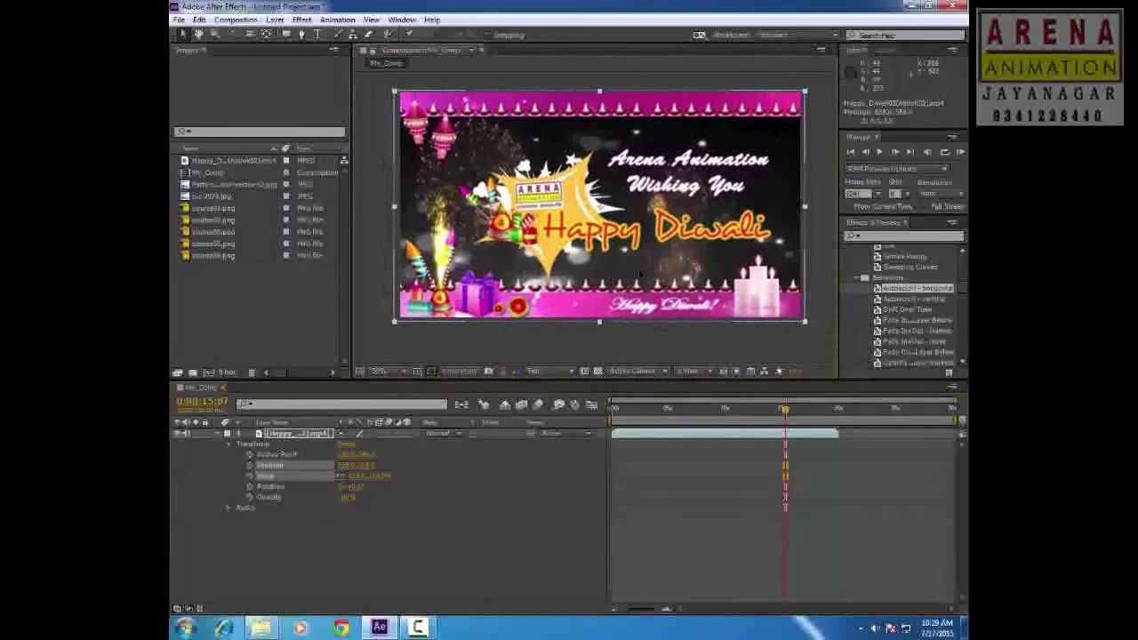
{"action": "left_click", "coordinate": [615, 411]}
{"action": "left_click_drag", "start_coordinate": [614, 413], "coordinate": [769, 411]}
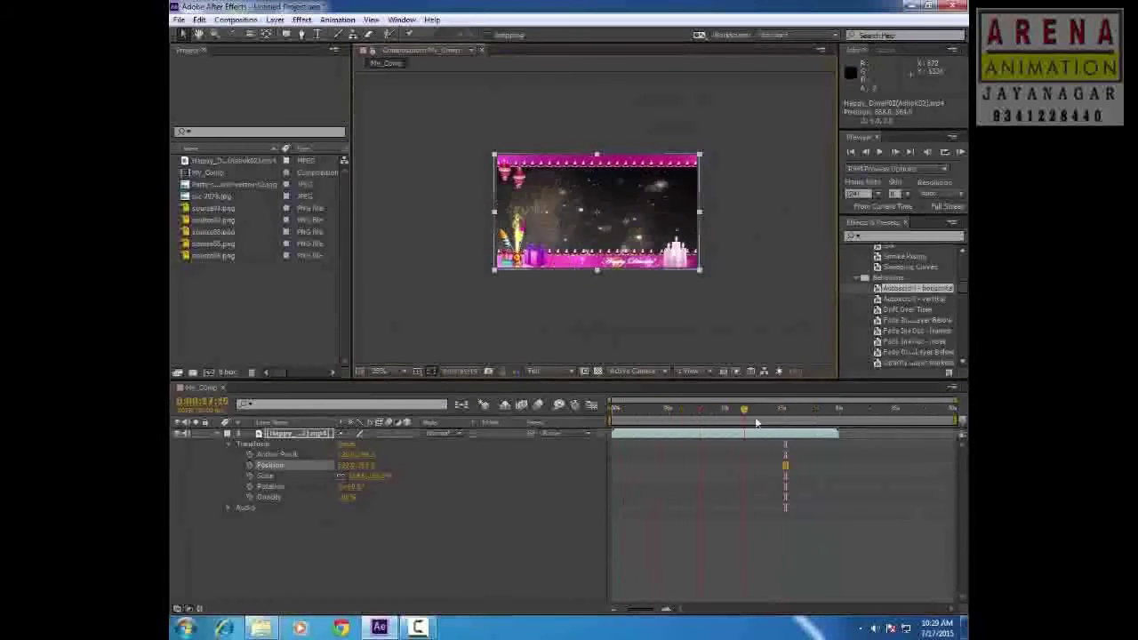
- Collapse the layer's properties, leave its blend mode unchanged, and shorten the timeline panel
{"action": "left_click", "coordinate": [290, 434]}
{"action": "left_click", "coordinate": [218, 434]}
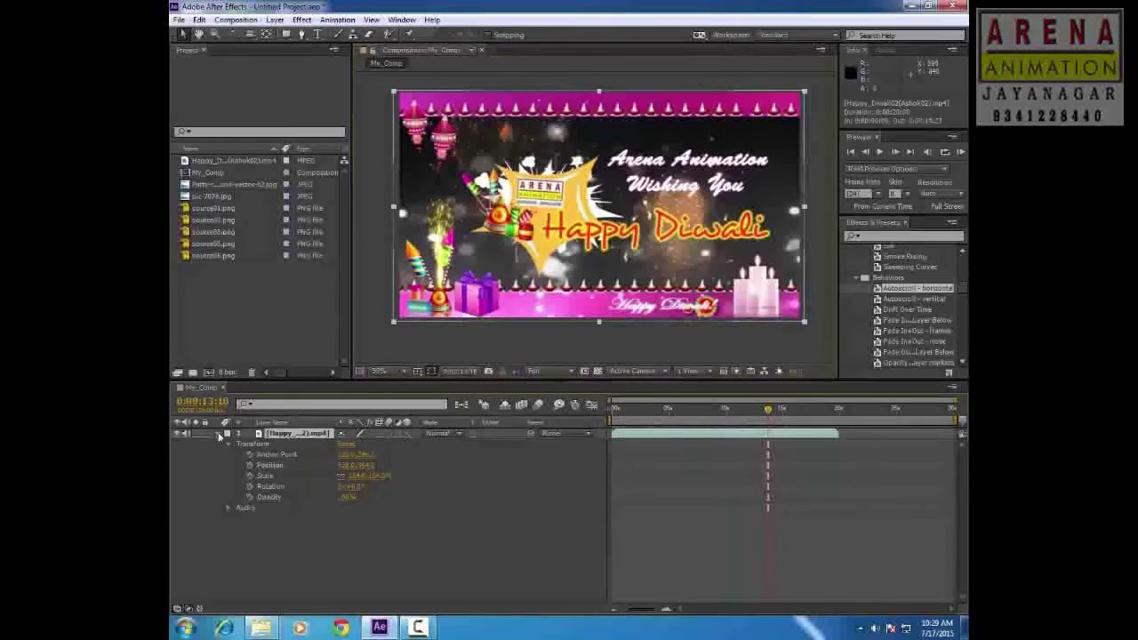
{"action": "left_click", "coordinate": [388, 500]}
{"action": "left_click", "coordinate": [442, 433]}
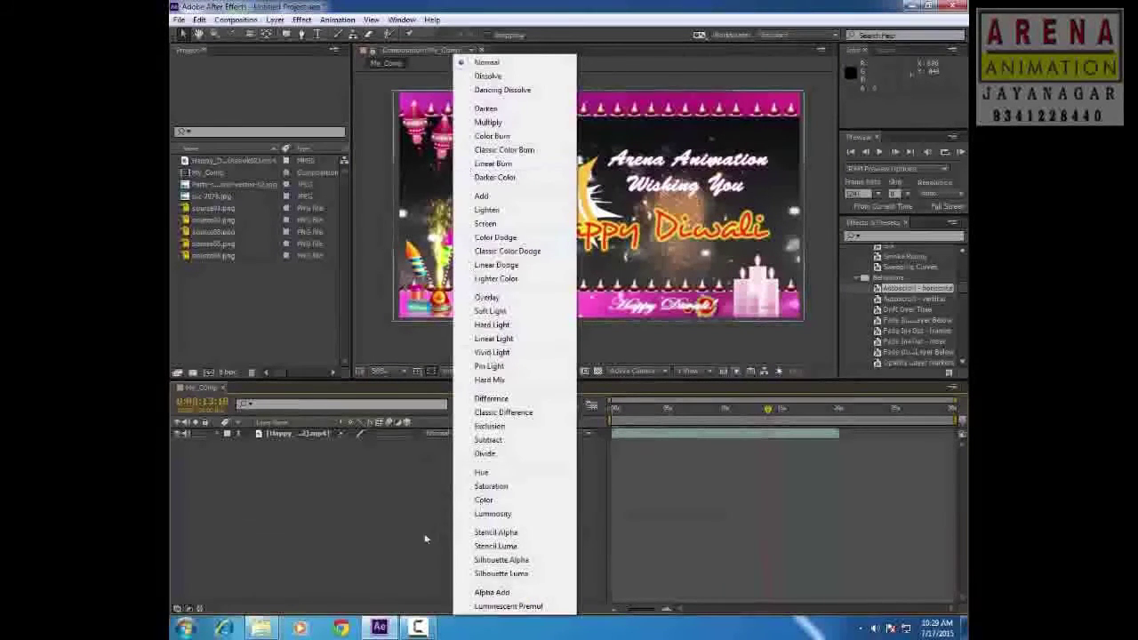
{"action": "left_click", "coordinate": [425, 539]}
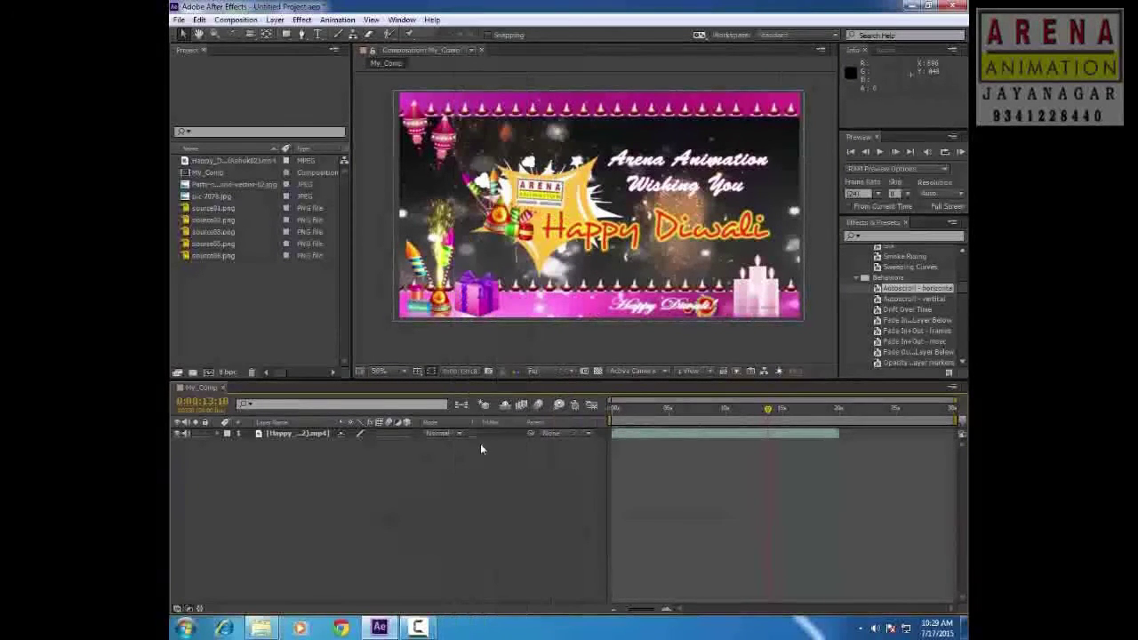
{"action": "left_click", "coordinate": [696, 413]}
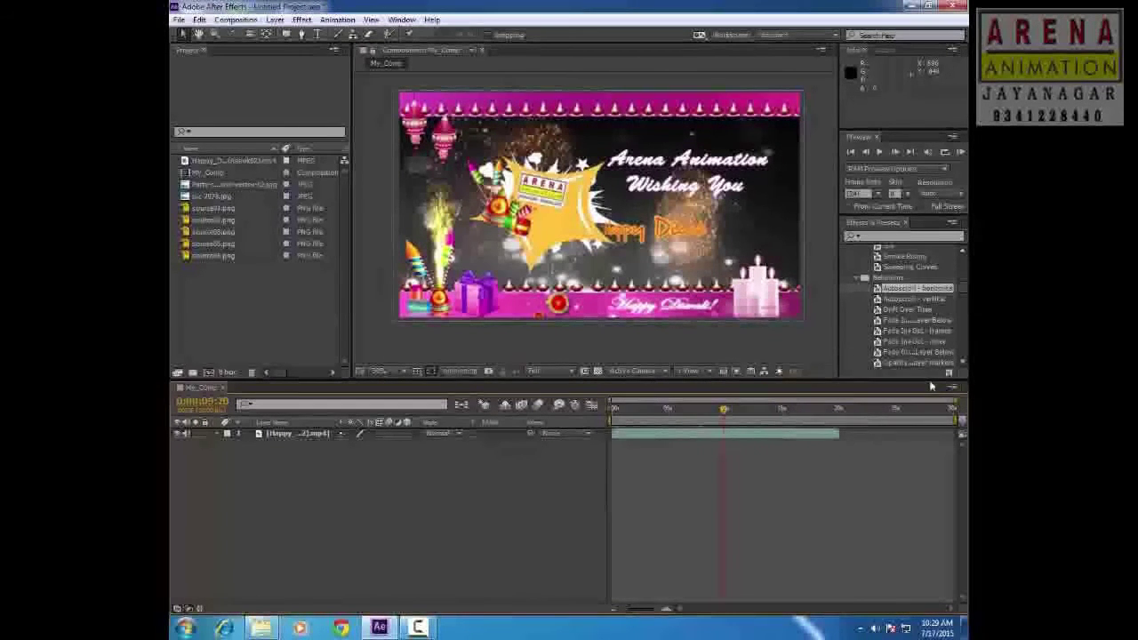
{"action": "left_click_drag", "start_coordinate": [924, 382], "coordinate": [925, 421]}
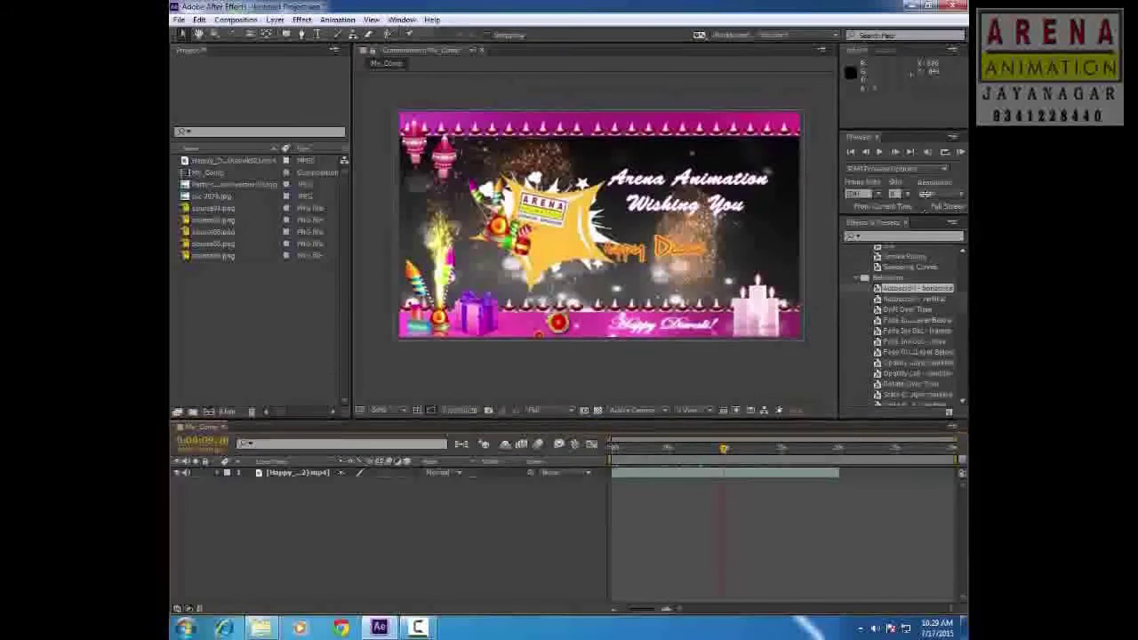
- Enlarge the effects panel and search Effects & Presets for 'blur'
{"action": "left_click_drag", "start_coordinate": [925, 216], "coordinate": [925, 153]}
{"action": "scroll", "coordinate": [869, 270], "scroll_direction": "up", "scroll_amount": 3}
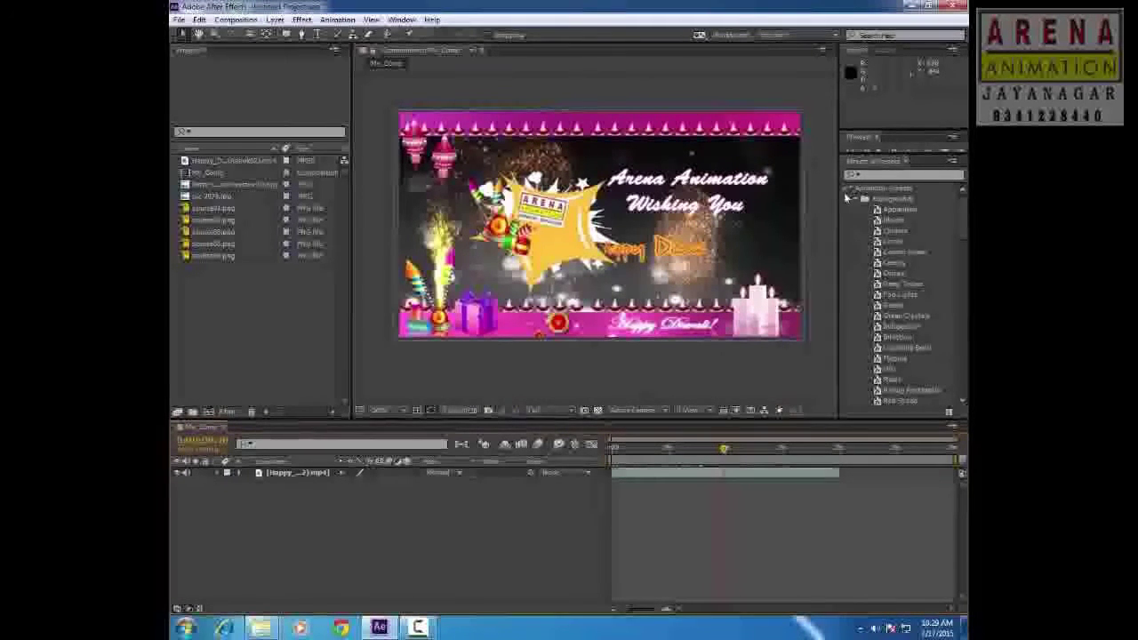
{"action": "scroll", "coordinate": [871, 222], "scroll_direction": "down", "scroll_amount": 5}
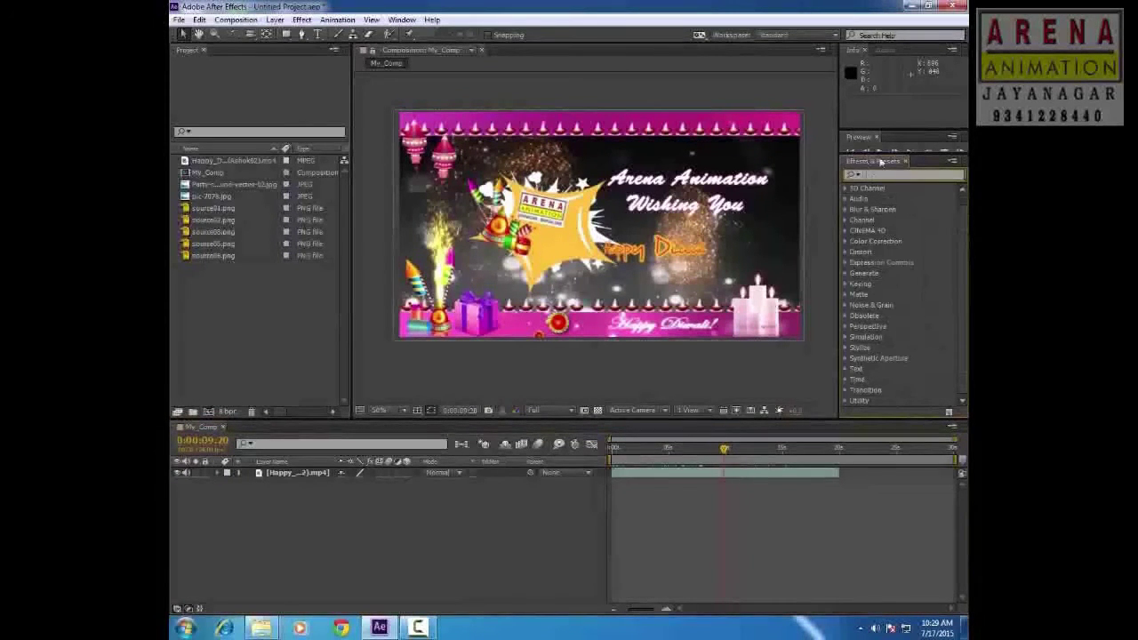
{"action": "scroll", "coordinate": [907, 294], "scroll_direction": "up", "scroll_amount": 1}
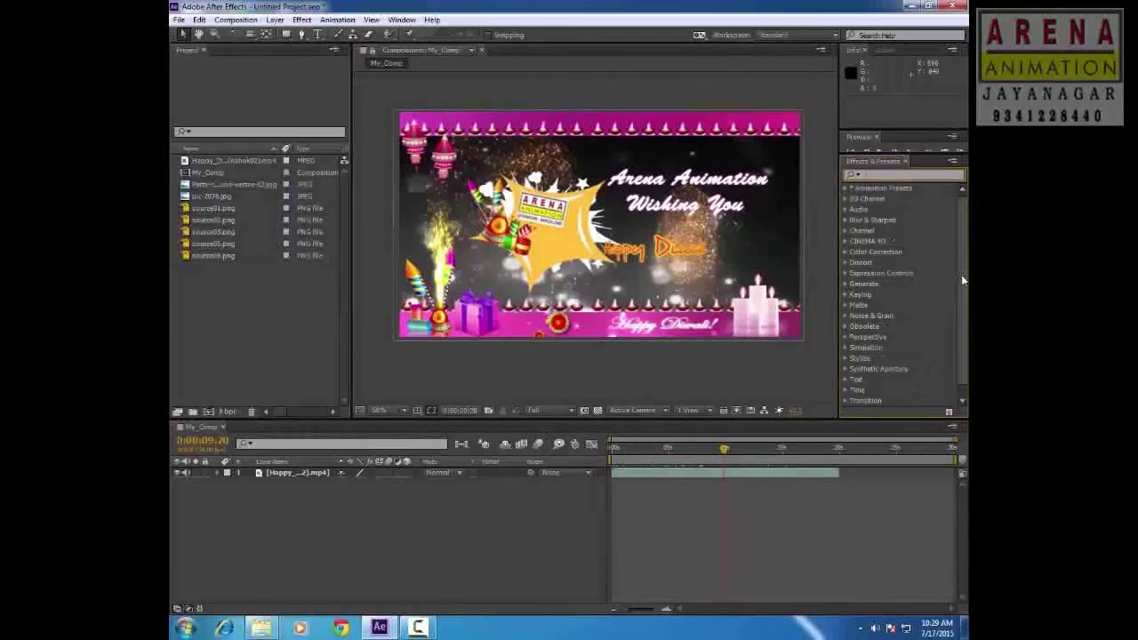
{"action": "left_click", "coordinate": [886, 176]}
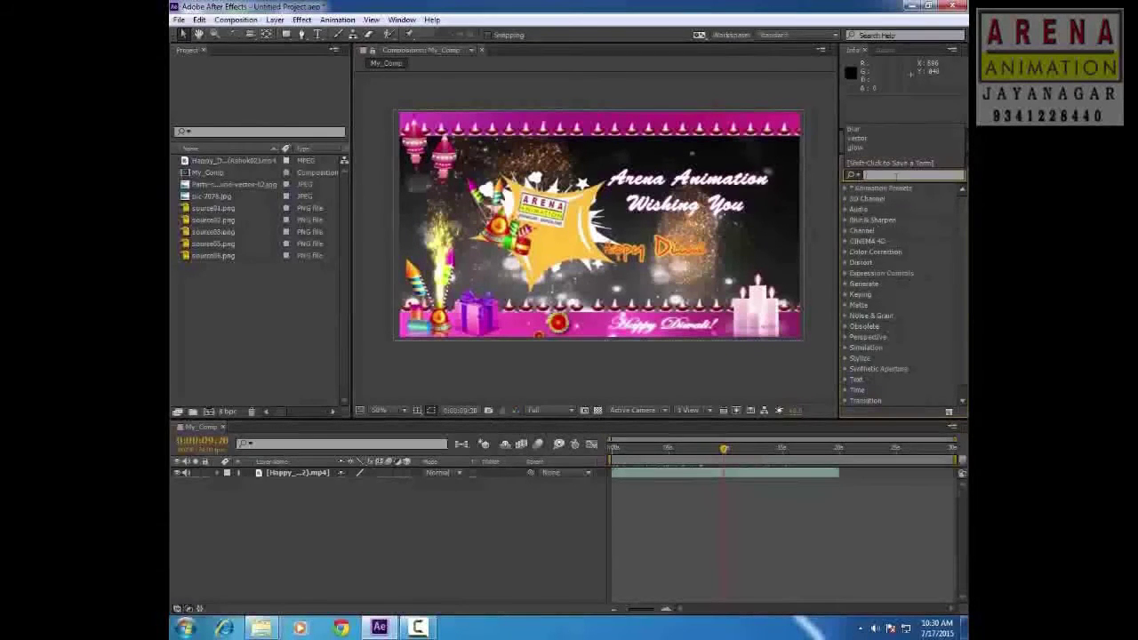
{"action": "type", "text": "blur"}
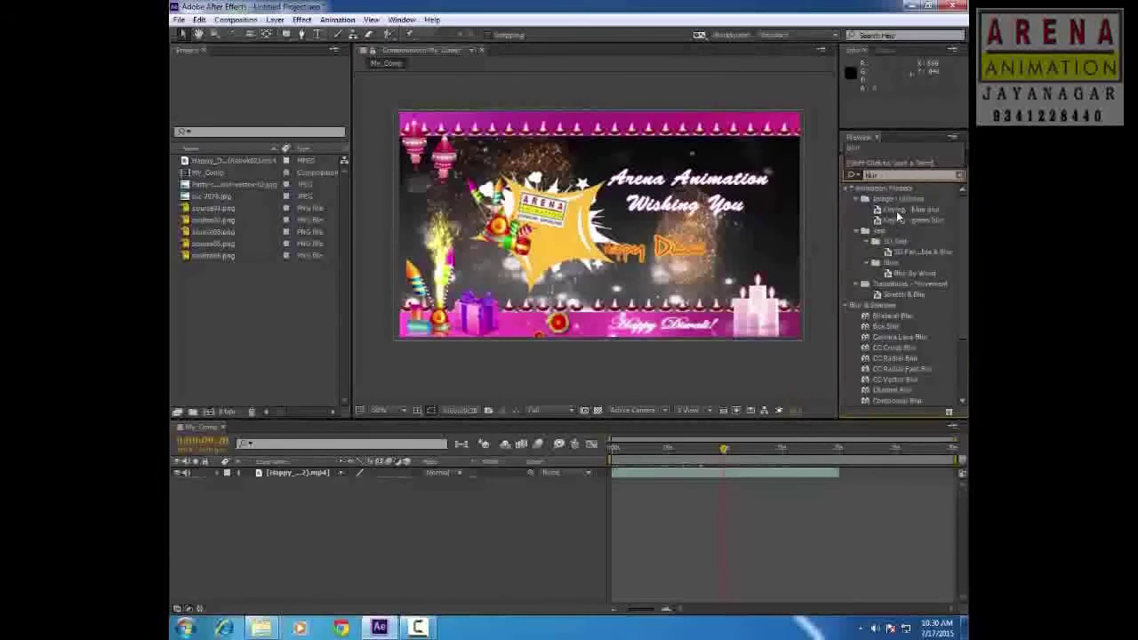
- Drag Directional Blur from Blur & Sharpen onto the Happy_...mp4 Diwali layer
{"action": "scroll", "coordinate": [907, 334], "scroll_direction": "down", "scroll_amount": 3}
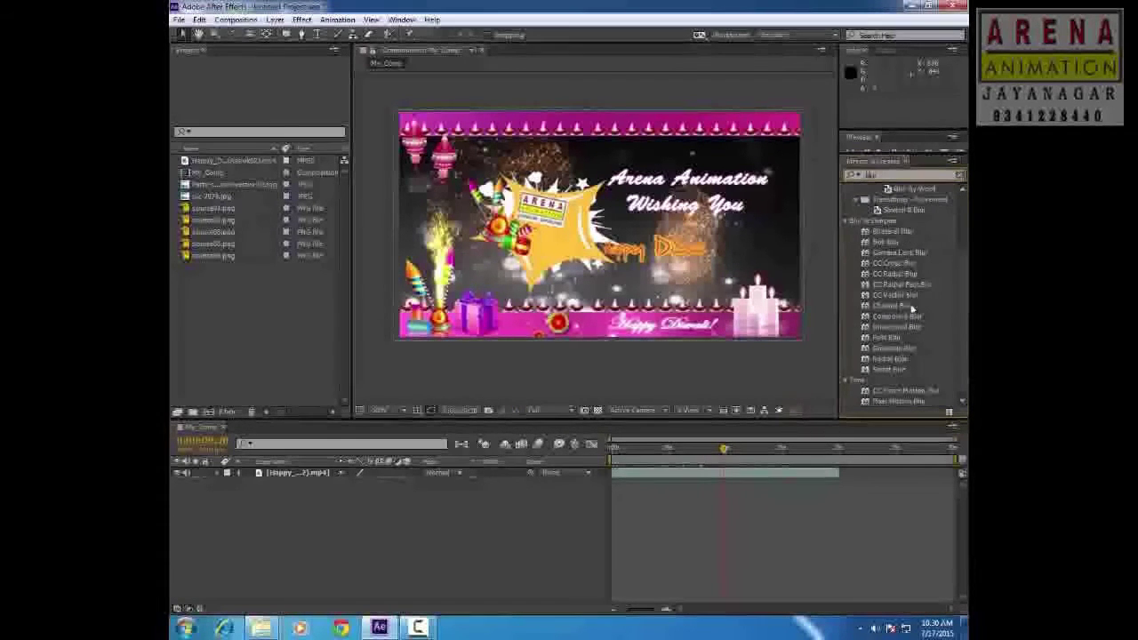
{"action": "left_click", "coordinate": [888, 243]}
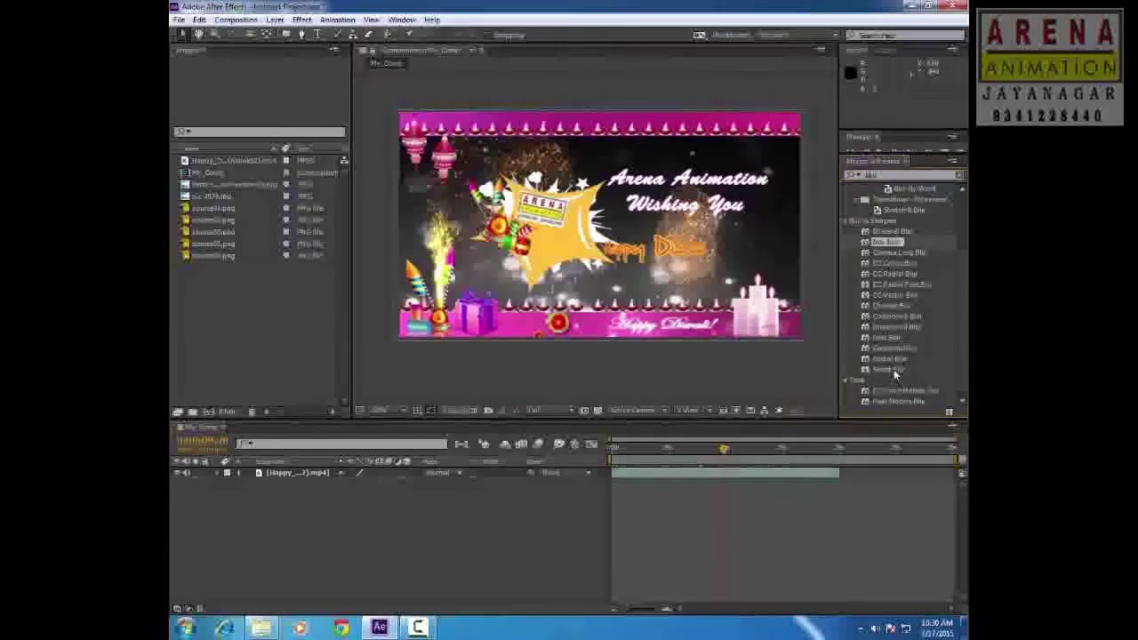
{"action": "left_click", "coordinate": [892, 328]}
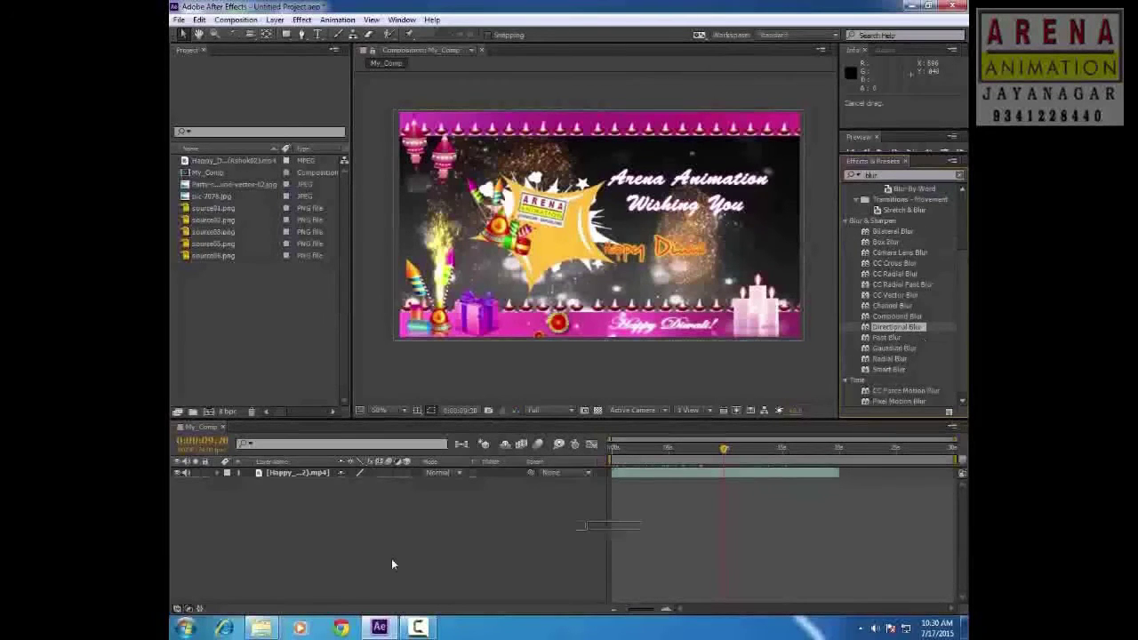
{"action": "left_click_drag", "start_coordinate": [391, 564], "coordinate": [293, 473]}
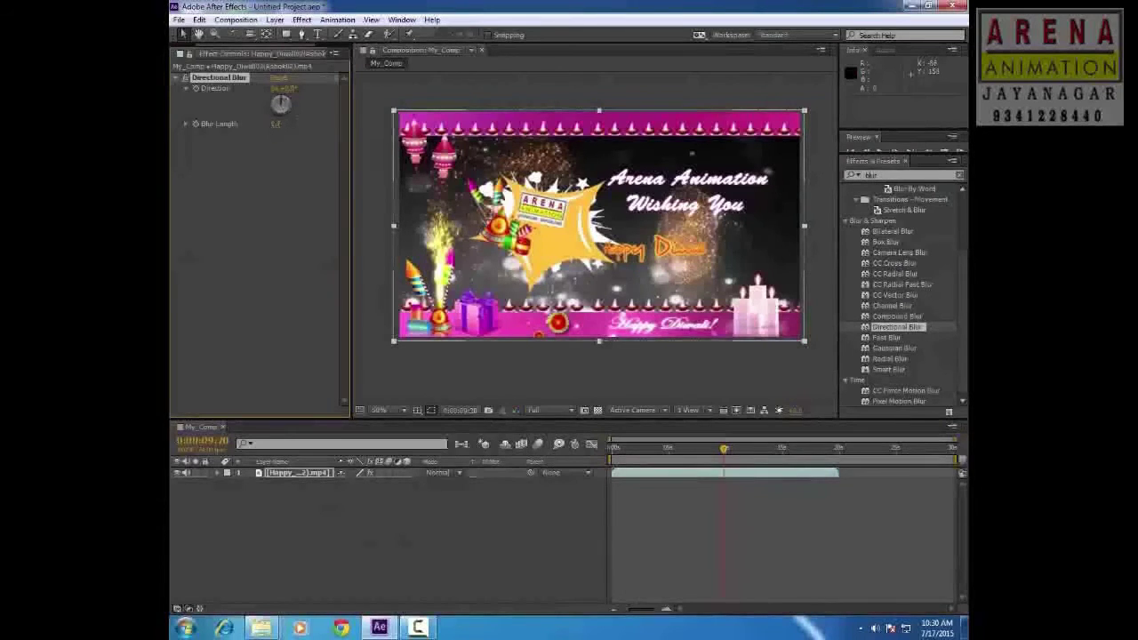
- Try different Directional Blur angles and blur lengths, toggling the effect to compare
{"action": "mouse_move", "coordinate": [275, 124]}
{"action": "left_mouse_down"}
{"action": "mouse_move", "coordinate": [302, 123]}
{"action": "mouse_move", "coordinate": [267, 123]}
{"action": "left_mouse_up"}
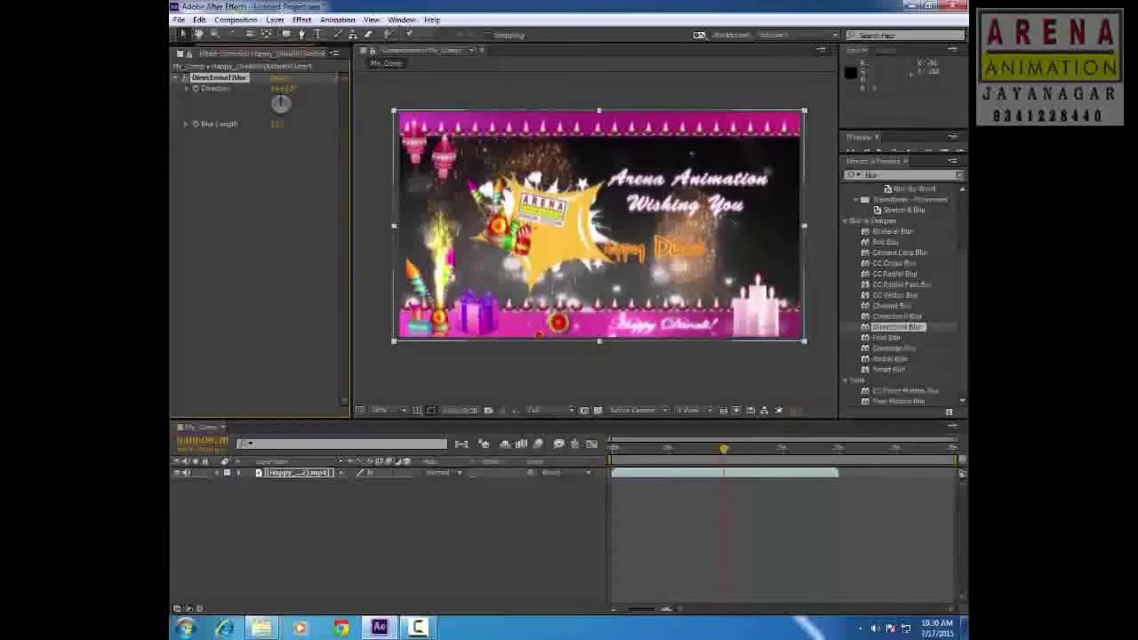
{"action": "left_click_drag", "start_coordinate": [286, 104], "coordinate": [220, 100]}
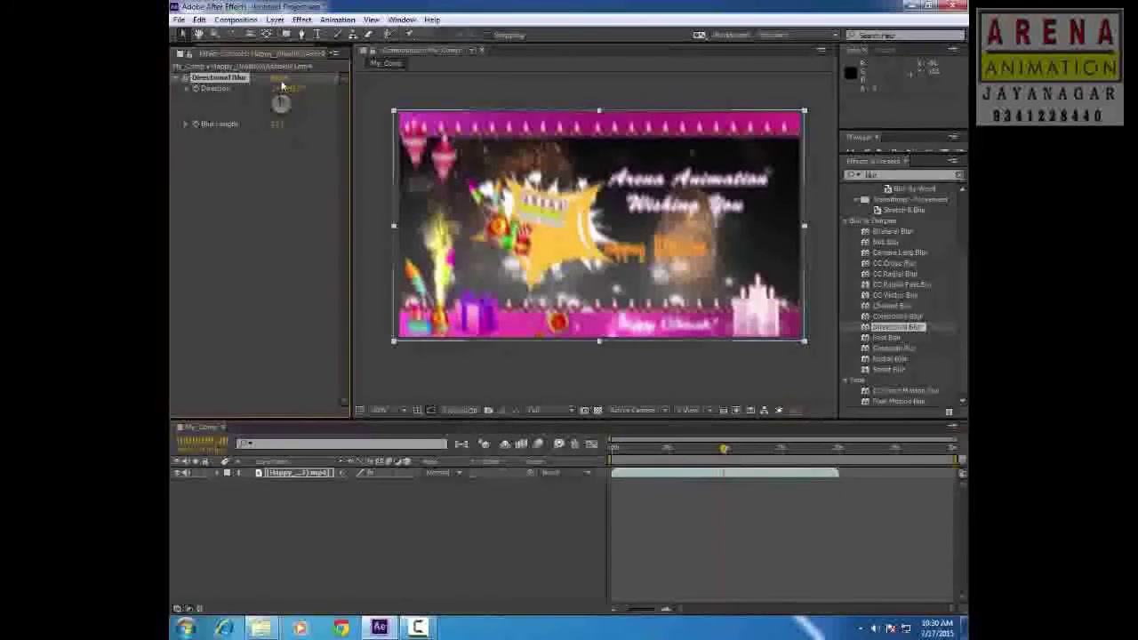
{"action": "left_click_drag", "start_coordinate": [277, 125], "coordinate": [223, 149]}
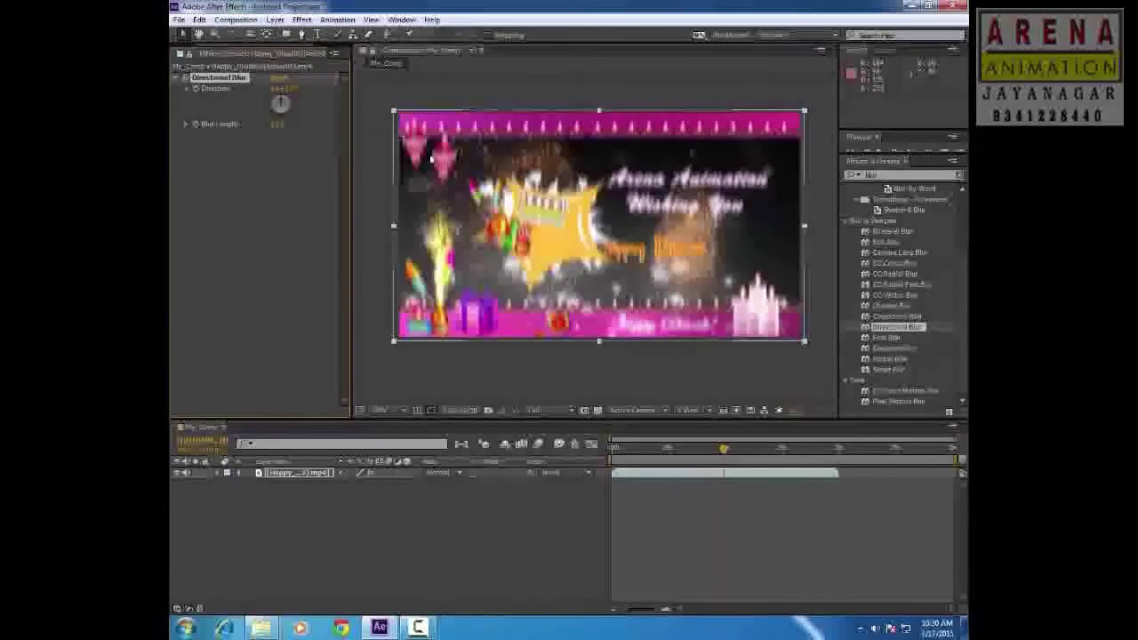
{"action": "left_click", "coordinate": [186, 78]}
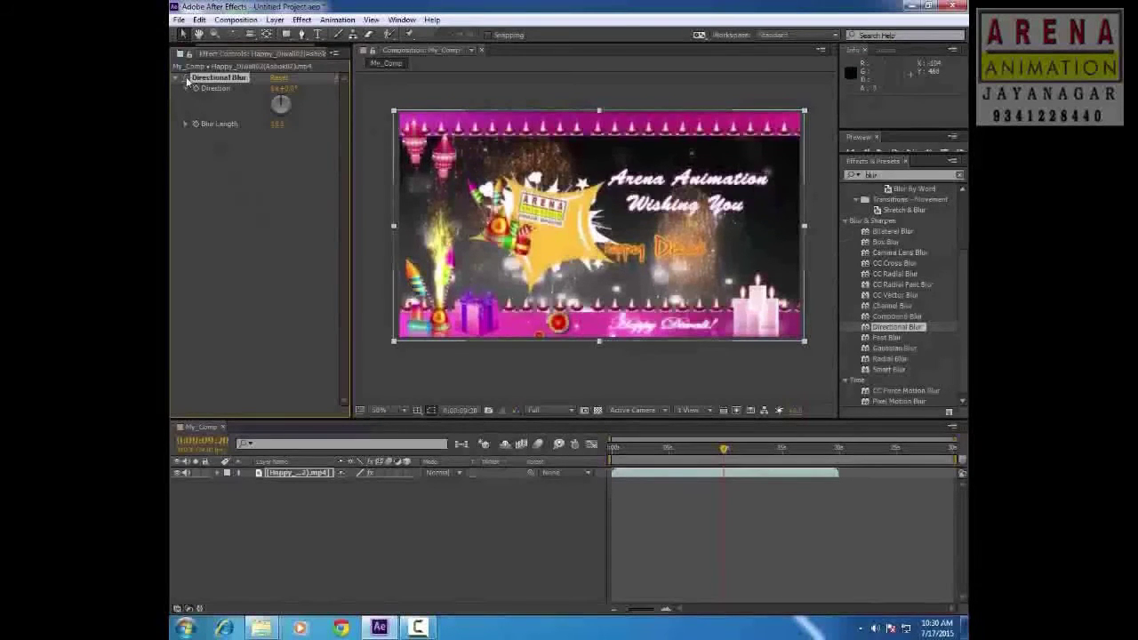
{"action": "left_click", "coordinate": [186, 78]}
- Delete the Directional Blur and clear the 'blur' search in Effects & Presets
{"action": "left_click", "coordinate": [234, 80]}
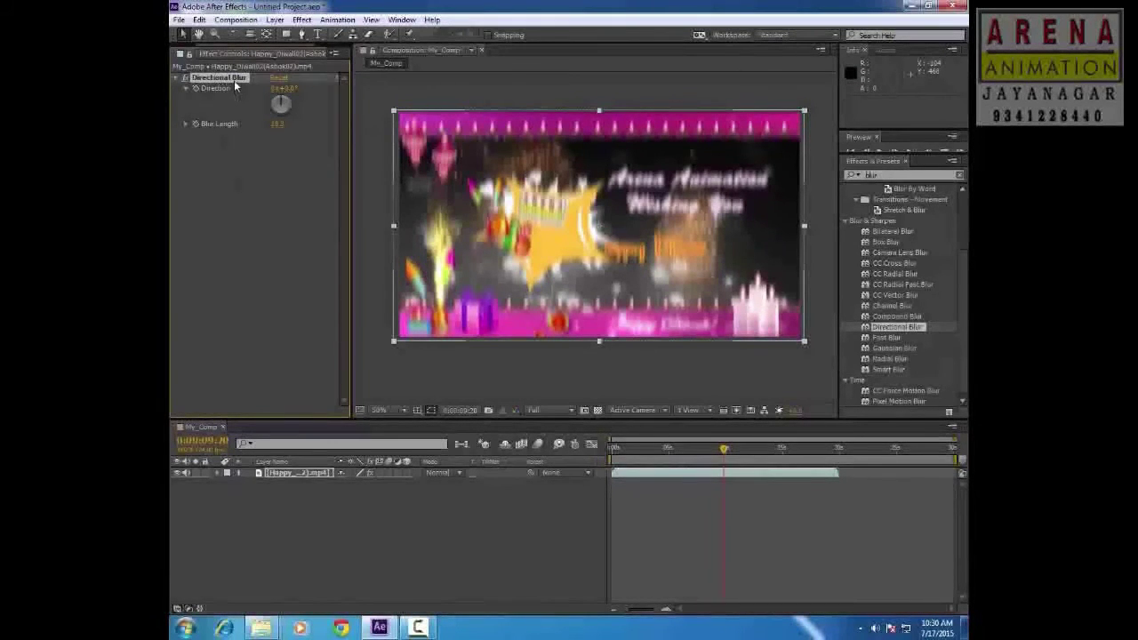
{"action": "key", "text": "Delete"}
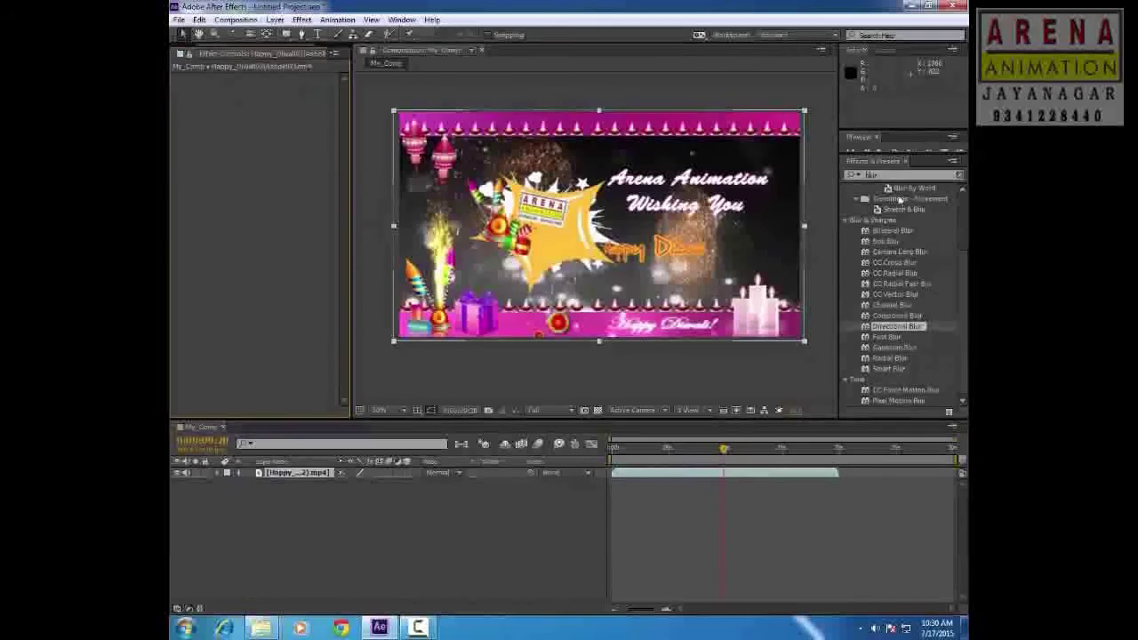
{"action": "left_click", "coordinate": [960, 175]}
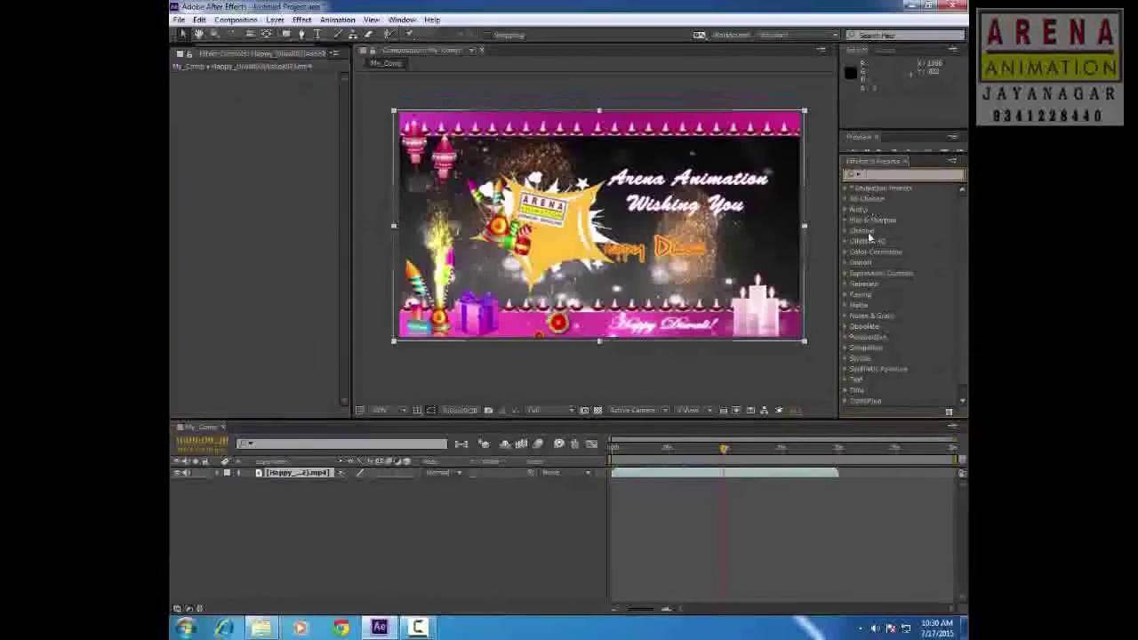
- Apply Autoscroll - Horizontal from Animation Presets > Behaviors to the Diwali footage
{"action": "left_click", "coordinate": [845, 188]}
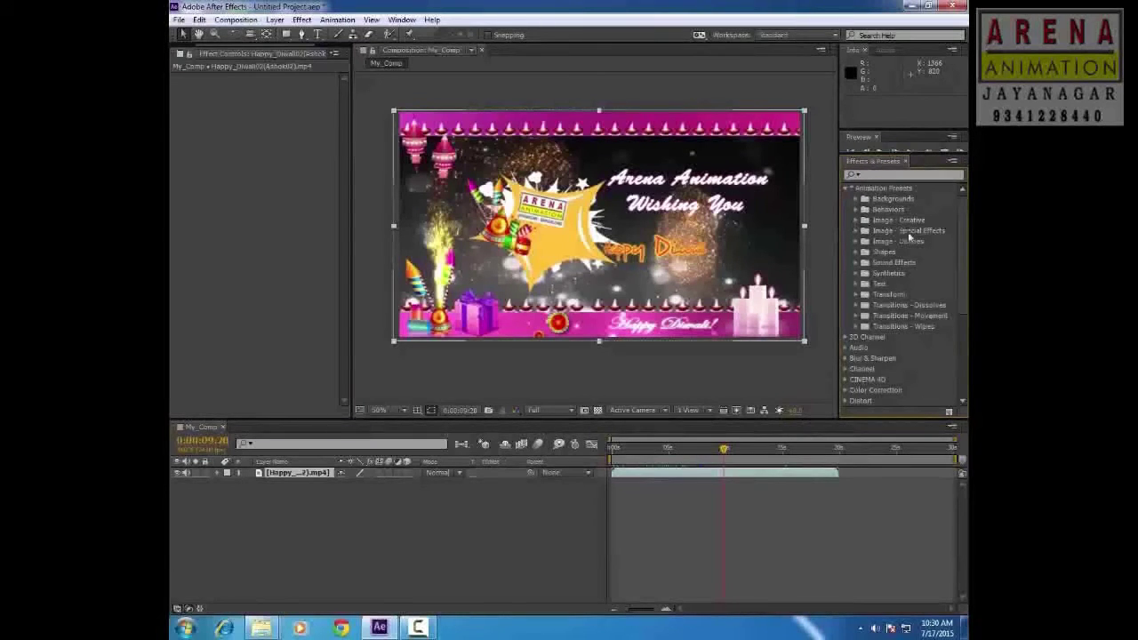
{"action": "left_click", "coordinate": [856, 210]}
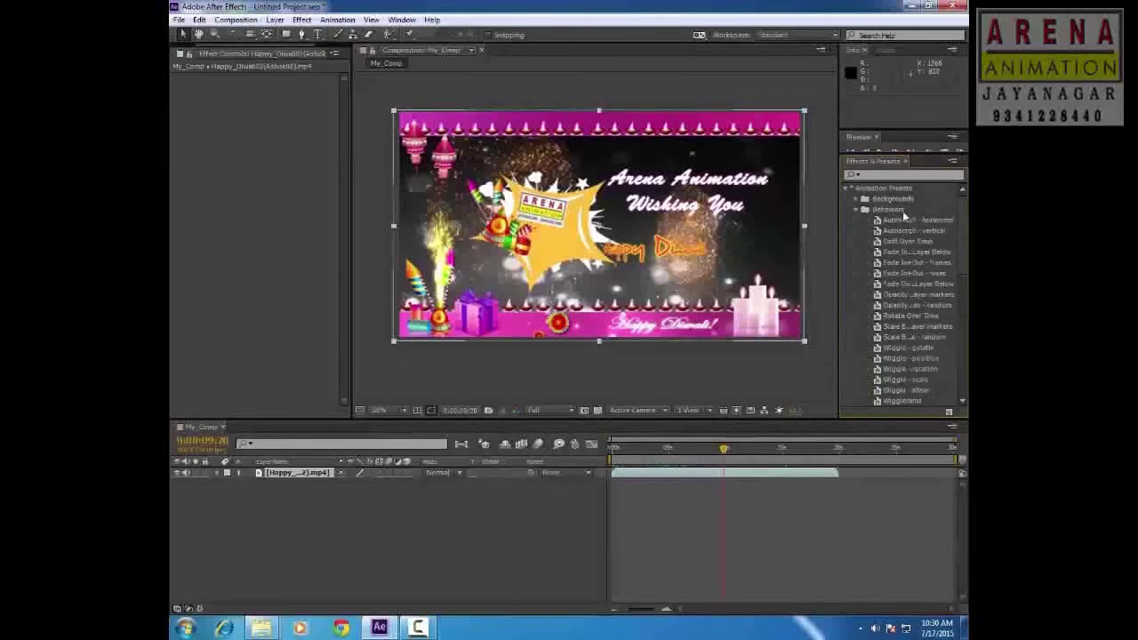
{"action": "left_click_drag", "start_coordinate": [905, 219], "coordinate": [656, 247]}
{"action": "left_click_drag", "start_coordinate": [530, 444], "coordinate": [299, 478]}
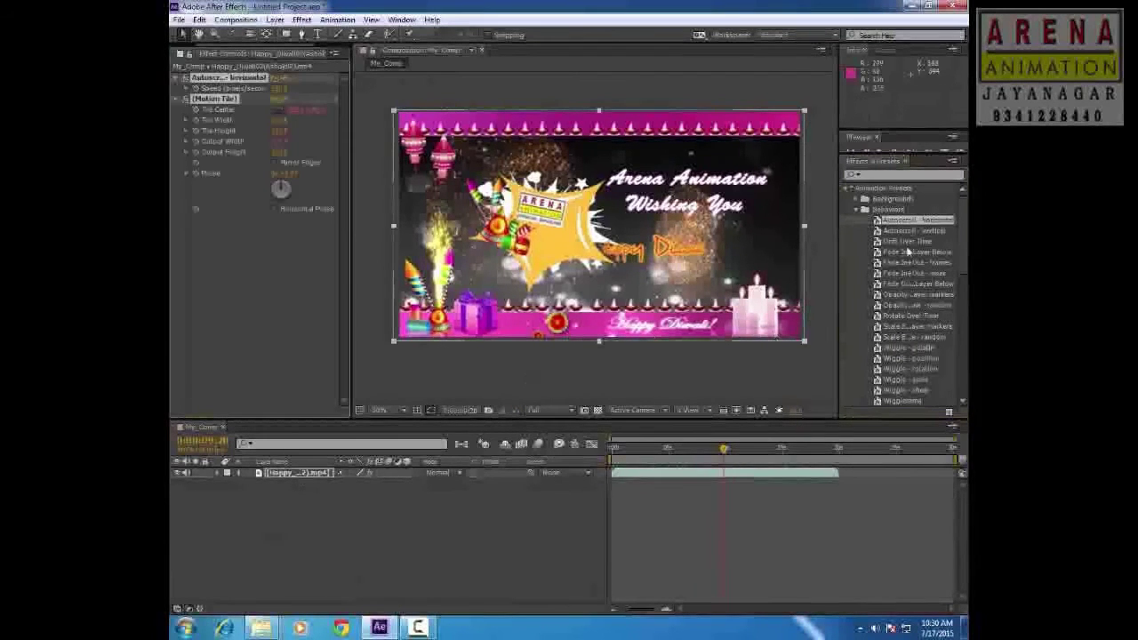
- Undo and reapply the autoscroll preset, then delete its Motion Tile and related effects
{"action": "key", "text": "ctrl+z"}
{"action": "mouse_move", "coordinate": [904, 229]}
{"action": "left_mouse_down"}
{"action": "mouse_move", "coordinate": [676, 233]}
{"action": "mouse_move", "coordinate": [708, 359]}
{"action": "left_mouse_up"}
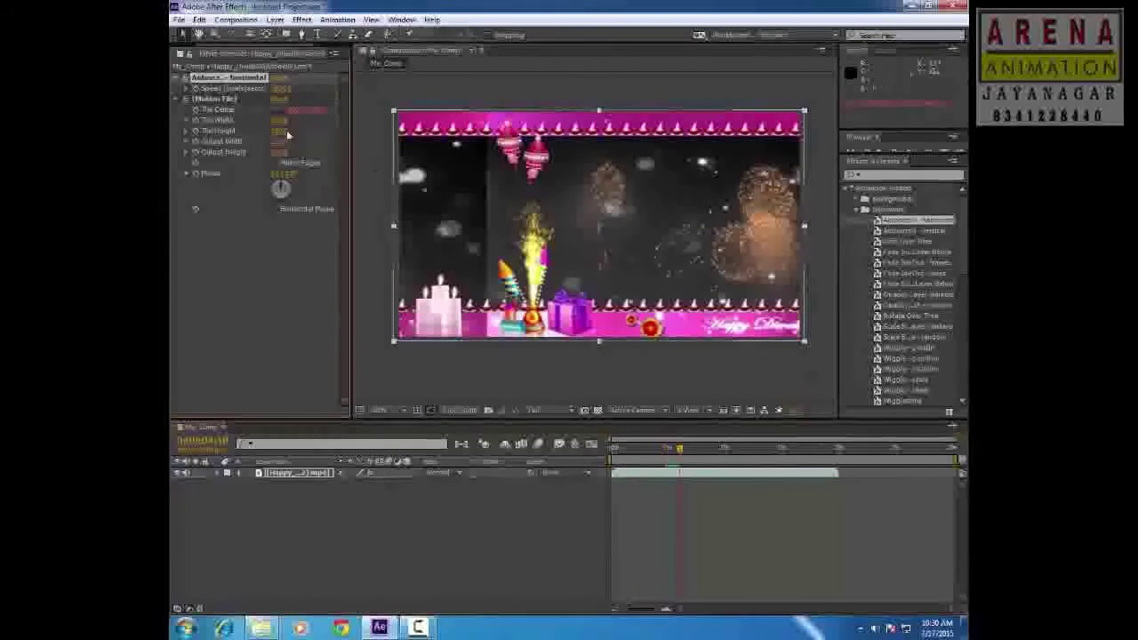
{"action": "left_click", "coordinate": [221, 100]}
{"action": "key", "text": "Delete"}
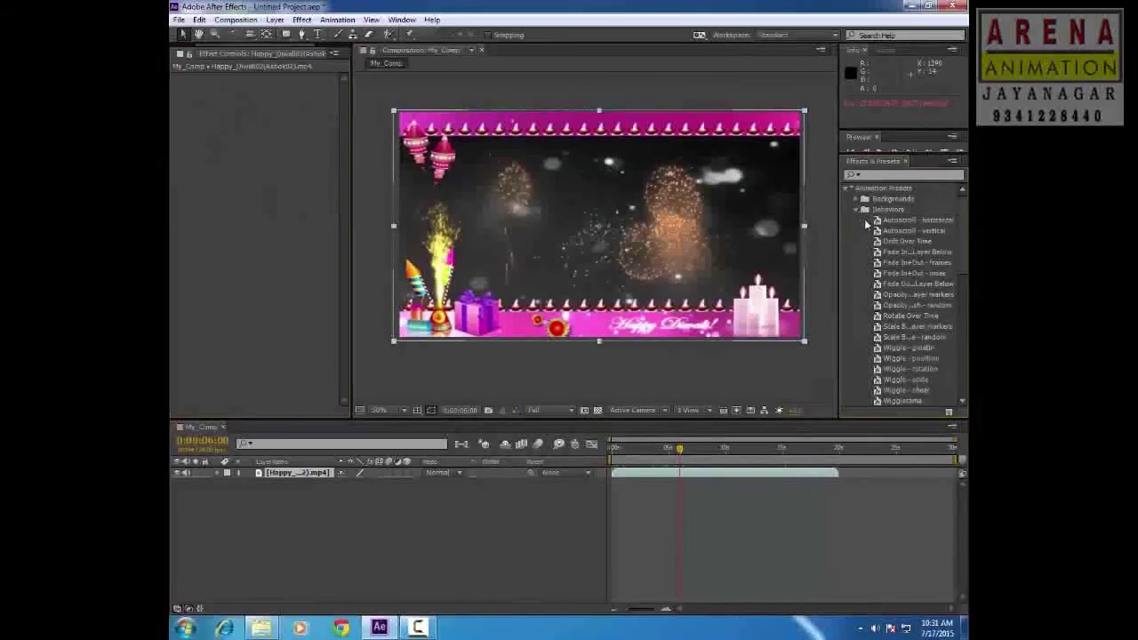
- Browse Effects & Presets to Color Correction and drag CC Toner onto the Diwali footage
{"action": "scroll", "coordinate": [889, 302], "scroll_direction": "down", "scroll_amount": 10}
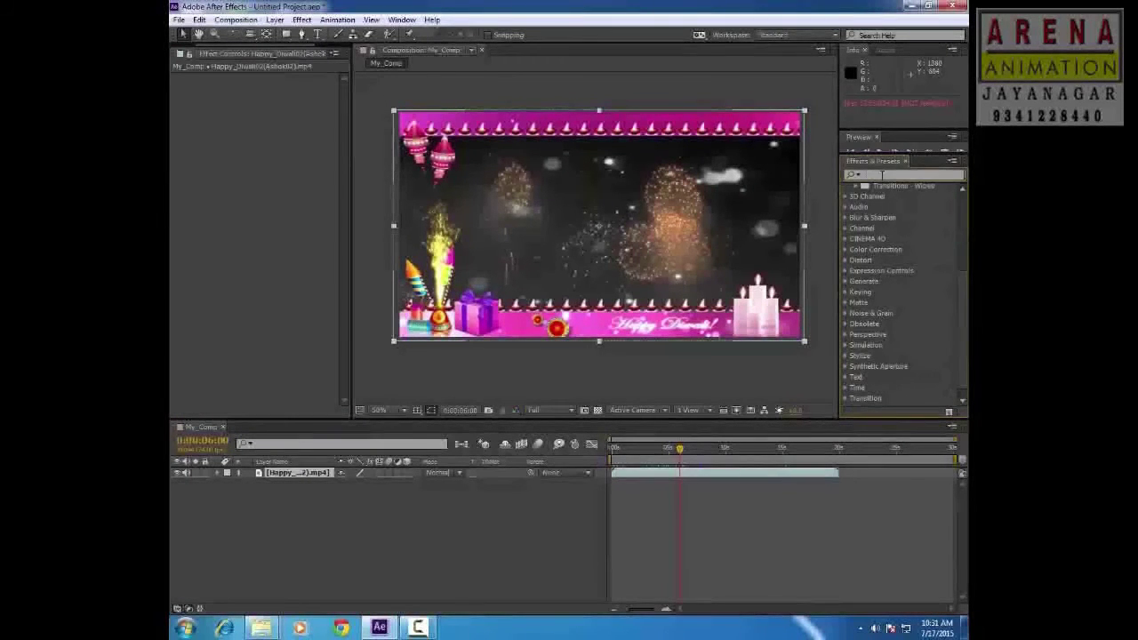
{"action": "scroll", "coordinate": [880, 379], "scroll_direction": "down", "scroll_amount": 1}
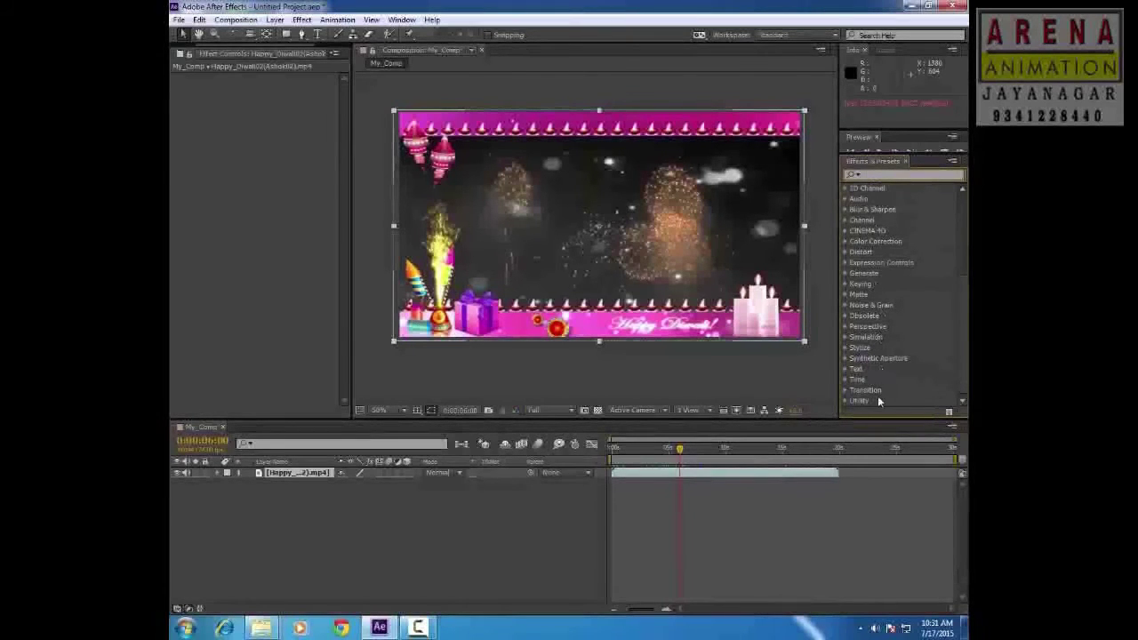
{"action": "scroll", "coordinate": [881, 334], "scroll_direction": "up", "scroll_amount": 5}
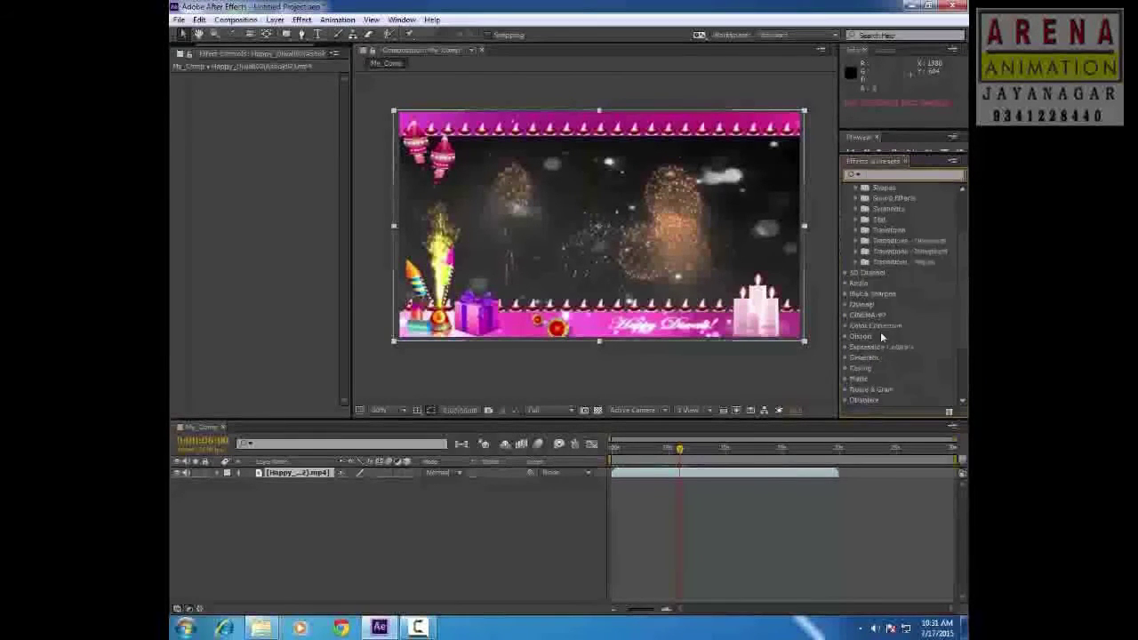
{"action": "scroll", "coordinate": [881, 336], "scroll_direction": "up", "scroll_amount": 4}
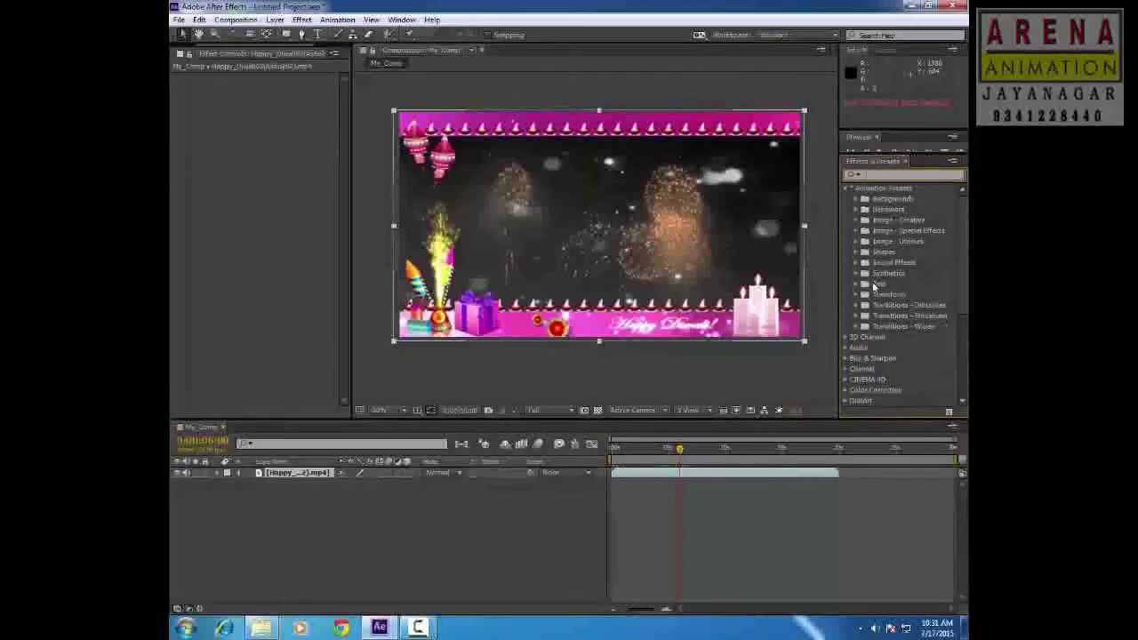
{"action": "double_click", "coordinate": [889, 284]}
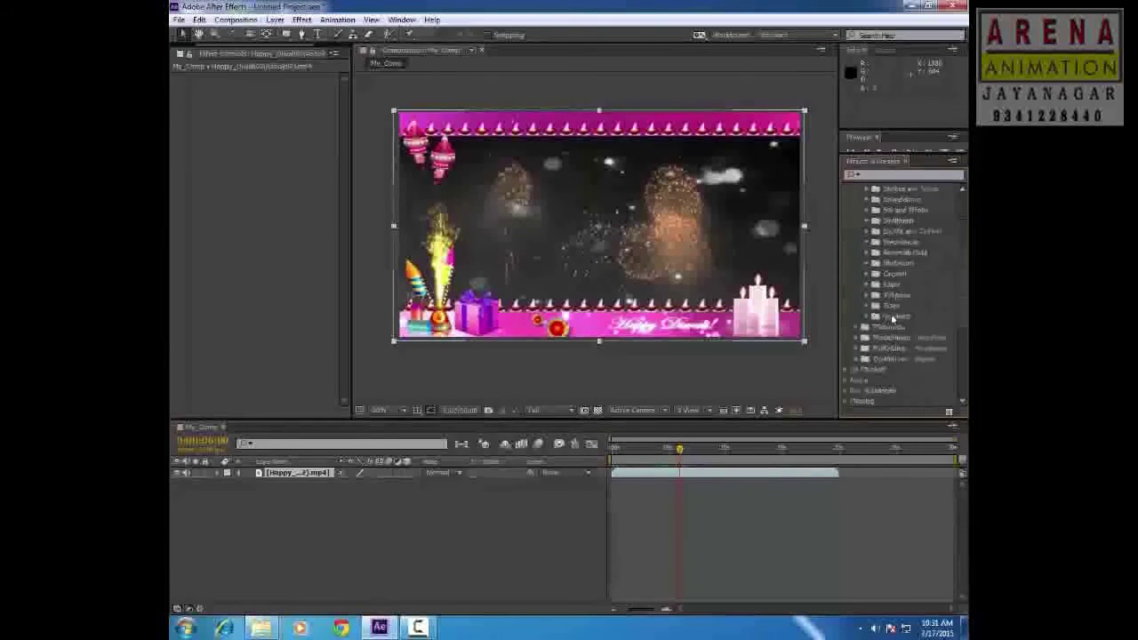
{"action": "scroll", "coordinate": [884, 346], "scroll_direction": "down", "scroll_amount": 5}
{"action": "scroll", "coordinate": [883, 345], "scroll_direction": "down", "scroll_amount": 5}
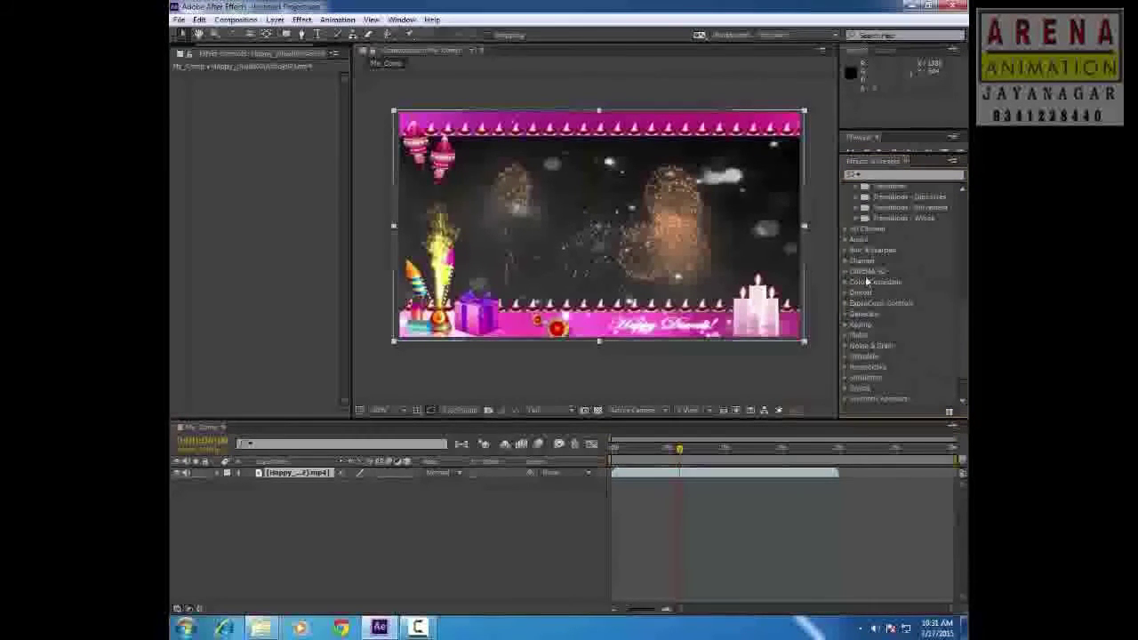
{"action": "left_click", "coordinate": [844, 260]}
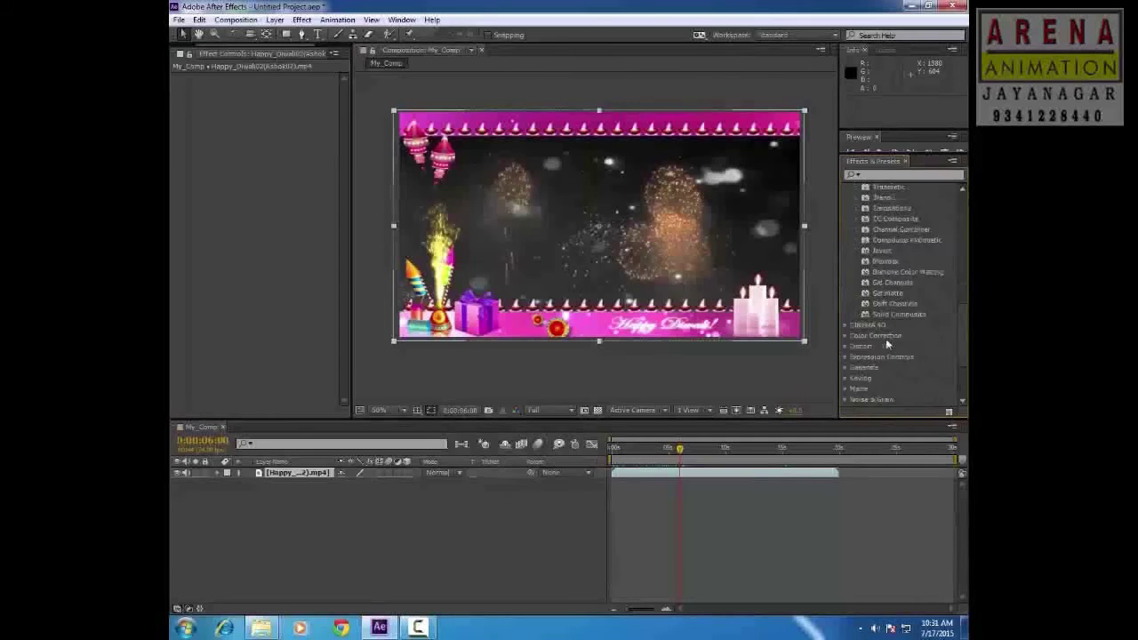
{"action": "scroll", "coordinate": [883, 267], "scroll_direction": "down", "scroll_amount": 8}
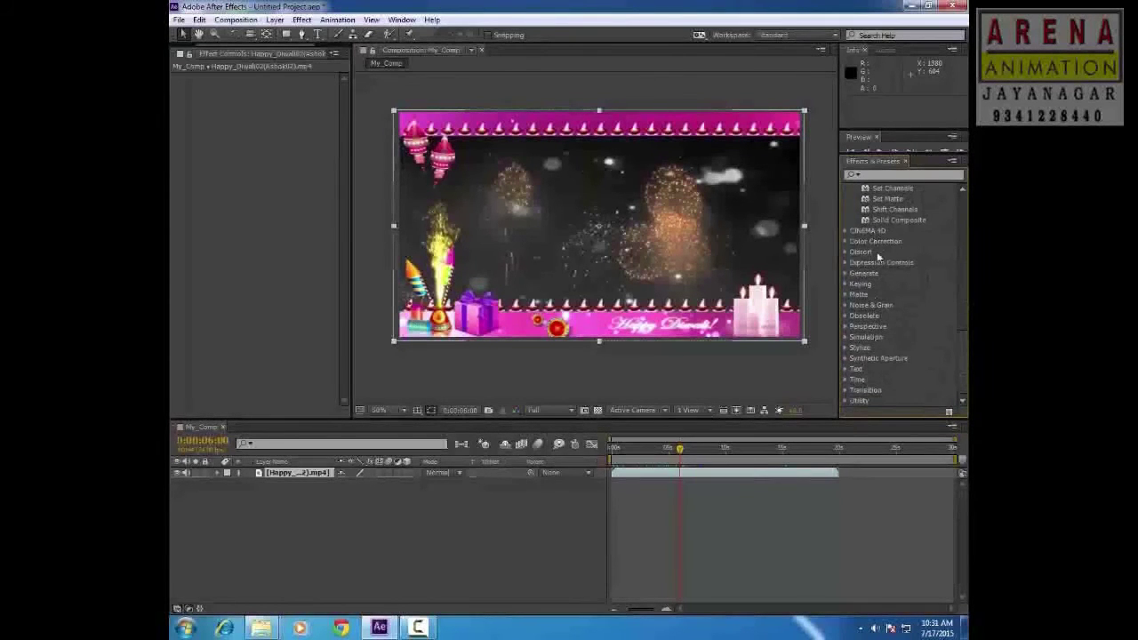
{"action": "double_click", "coordinate": [877, 252]}
{"action": "scroll", "coordinate": [890, 263], "scroll_direction": "down", "scroll_amount": 2}
{"action": "scroll", "coordinate": [904, 340], "scroll_direction": "down", "scroll_amount": 1}
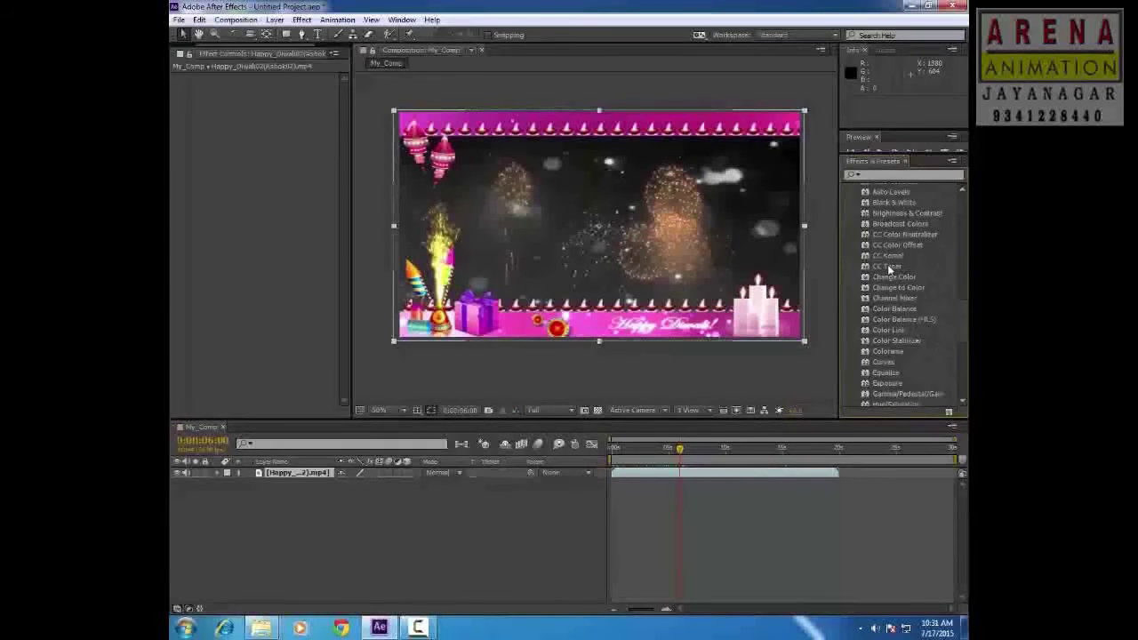
{"action": "left_click_drag", "start_coordinate": [886, 266], "coordinate": [679, 274]}
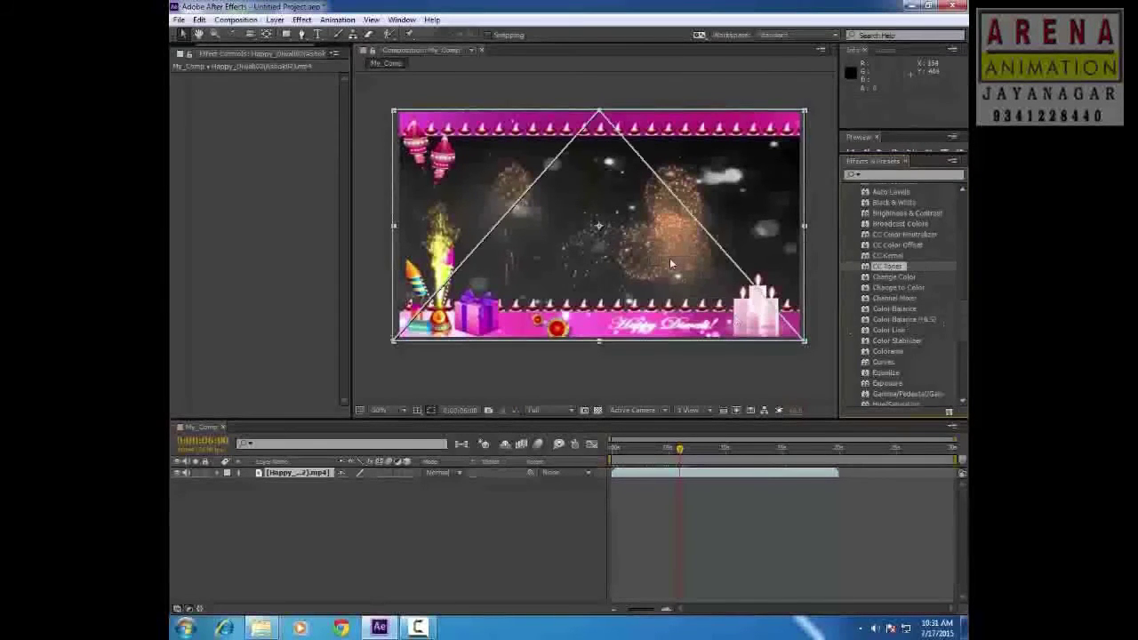
- Set CC Toner's midtones to yellow in the colour picker, then delete CC Toner
{"action": "left_click", "coordinate": [276, 120]}
{"action": "left_click", "coordinate": [602, 172]}
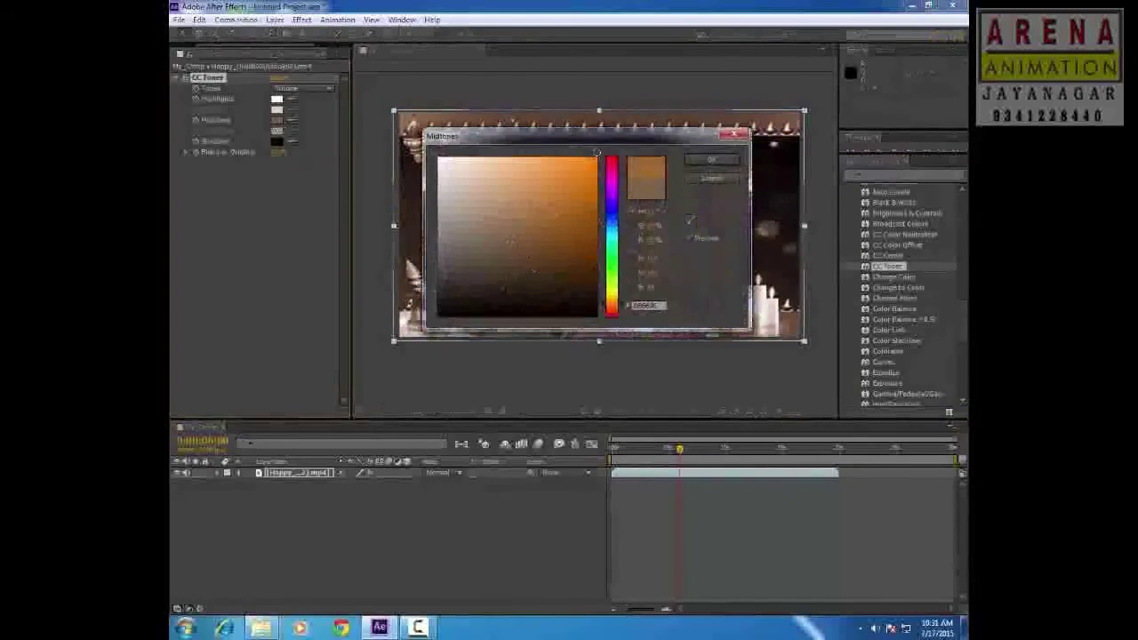
{"action": "left_click_drag", "start_coordinate": [534, 136], "coordinate": [578, 248]}
{"action": "left_click_drag", "start_coordinate": [655, 284], "coordinate": [652, 401]}
{"action": "left_click", "coordinate": [755, 272]}
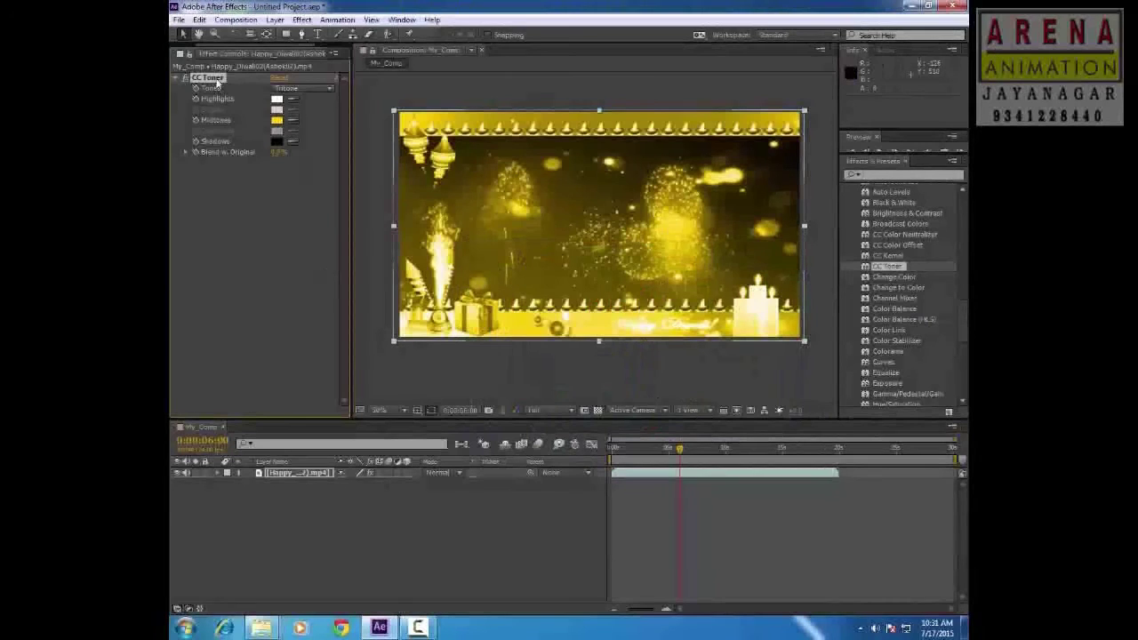
{"action": "key", "text": "Delete"}
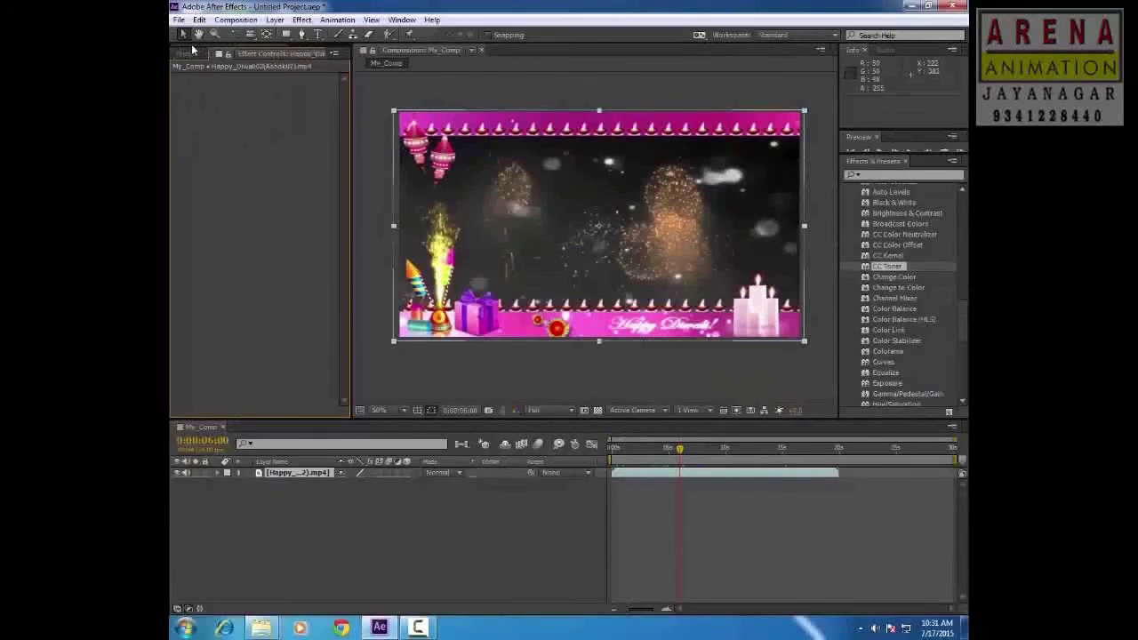
- Go to the first frame and trial-trim the Diwali footage's out point, then undo
{"action": "left_click", "coordinate": [186, 54]}
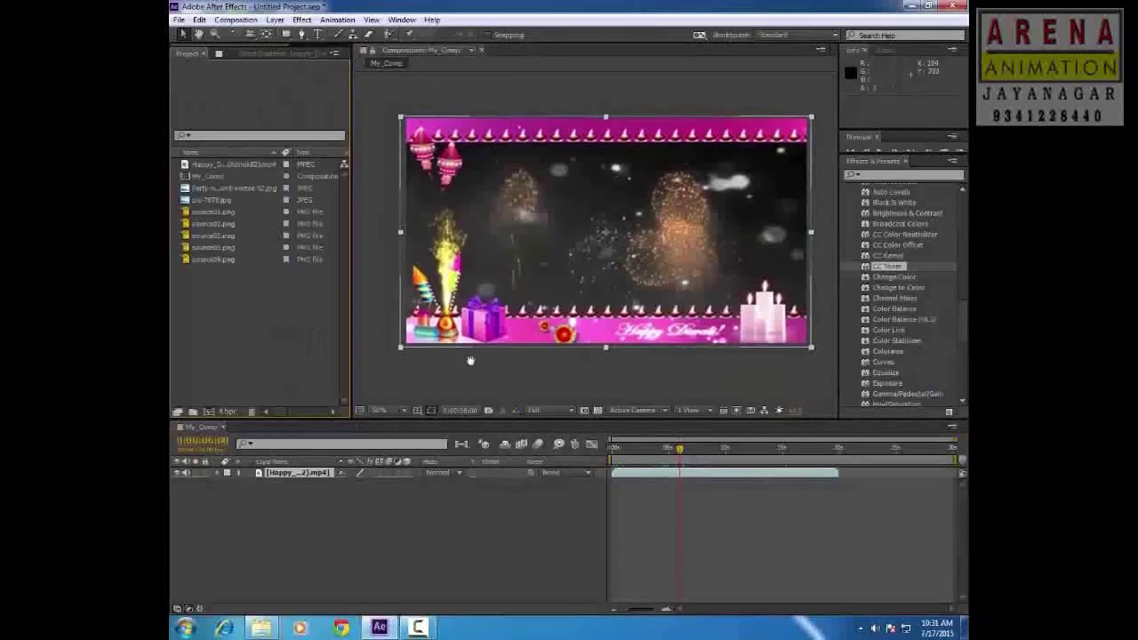
{"action": "left_click", "coordinate": [648, 507]}
{"action": "key", "text": "Home"}
{"action": "left_click", "coordinate": [313, 474]}
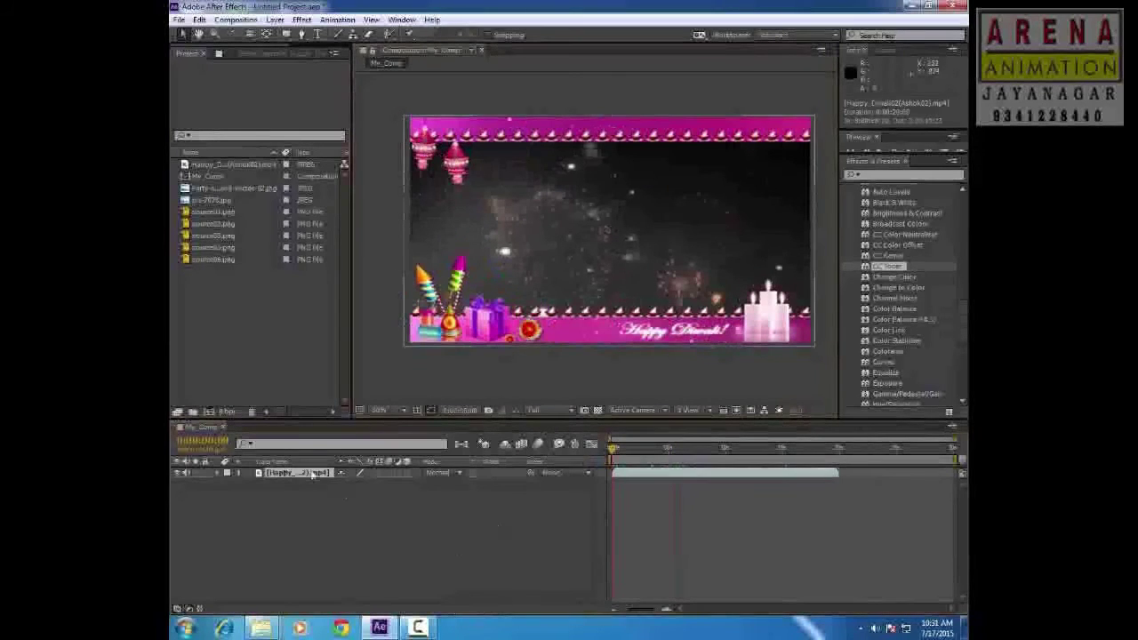
{"action": "left_click_drag", "start_coordinate": [837, 473], "coordinate": [876, 474]}
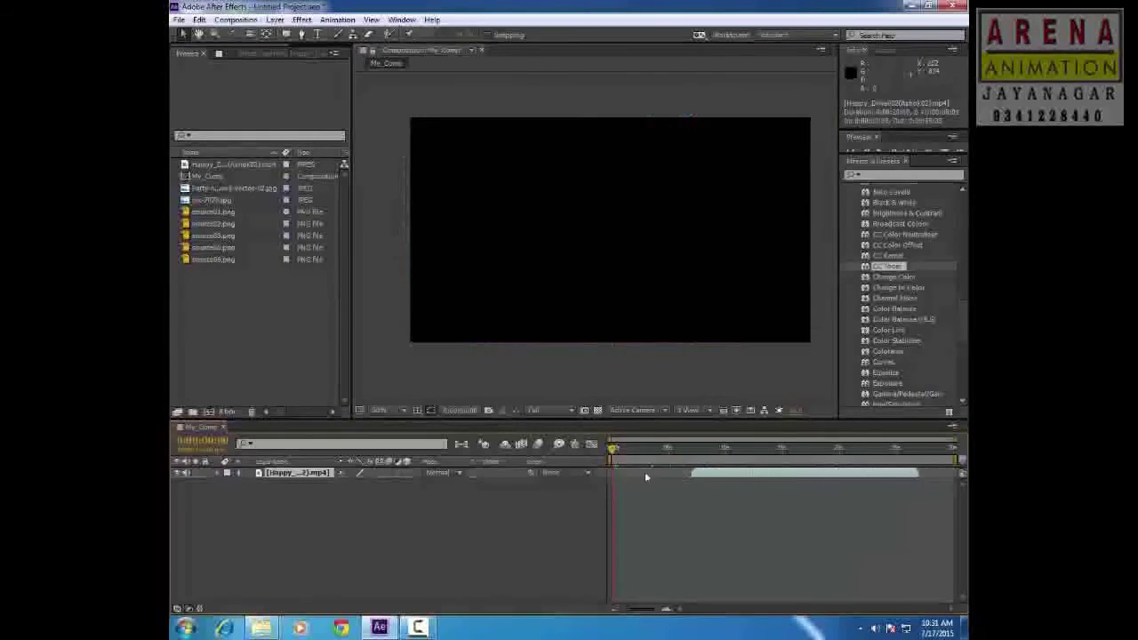
{"action": "key", "text": "ctrl+z"}
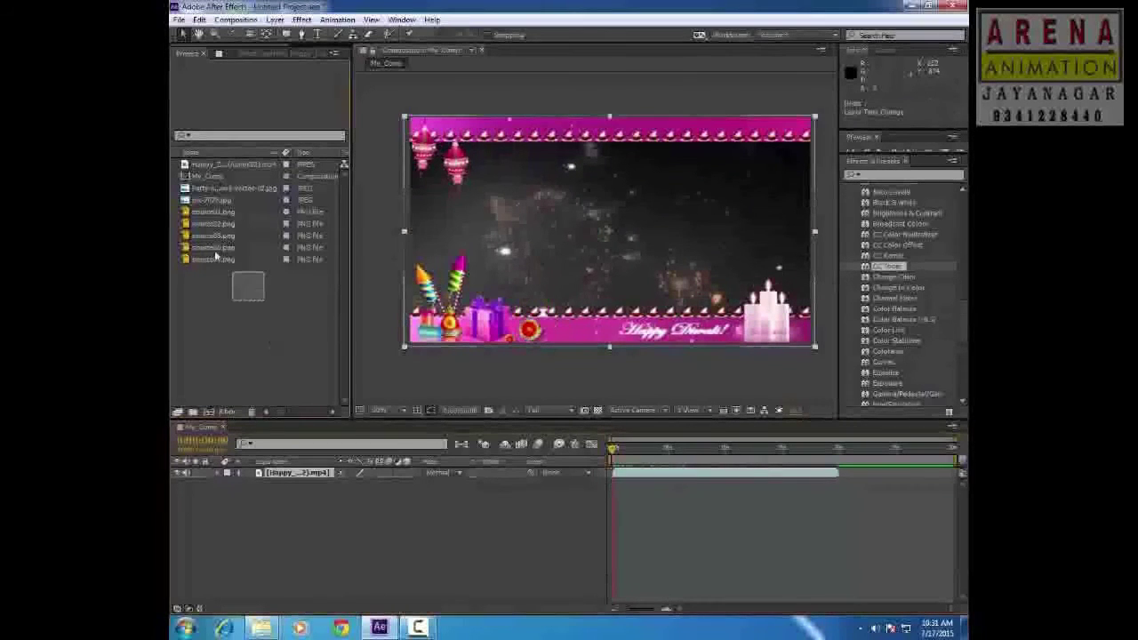
- Add the five PNG source files from the Project panel to My_Comp as layers
{"action": "left_click", "coordinate": [214, 212]}
{"action": "left_click", "coordinate": [215, 259], "text": "shift"}
{"action": "left_click_drag", "start_coordinate": [216, 259], "coordinate": [289, 520]}
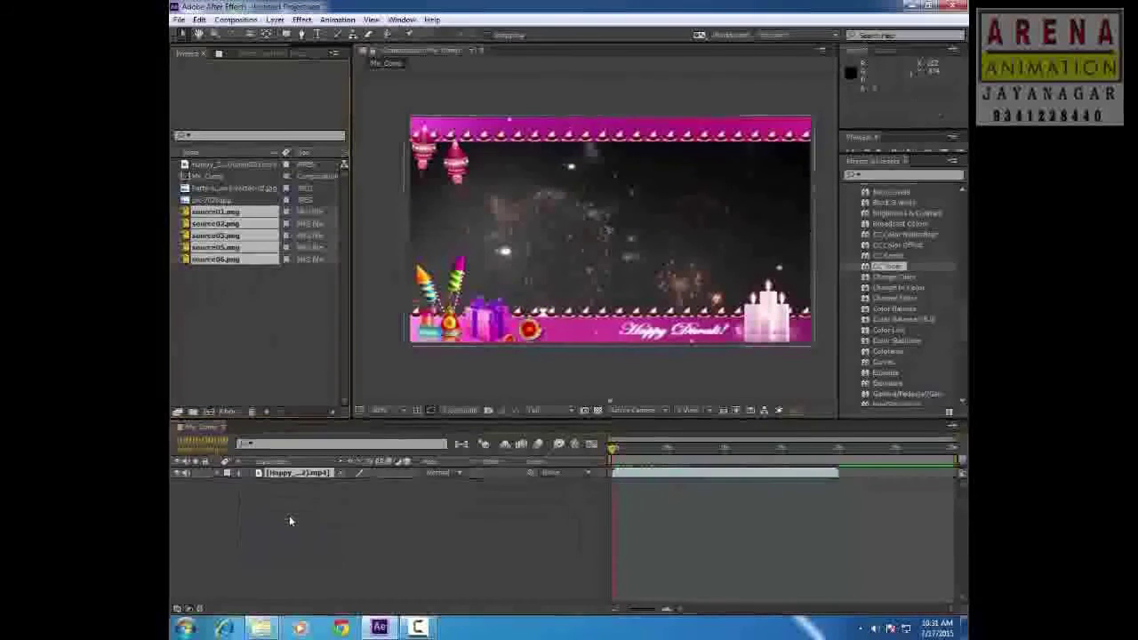
{"action": "left_click", "coordinate": [353, 559]}
- Delete the Happy_Diwali .mp4 layer from the timeline
{"action": "left_click", "coordinate": [322, 476]}
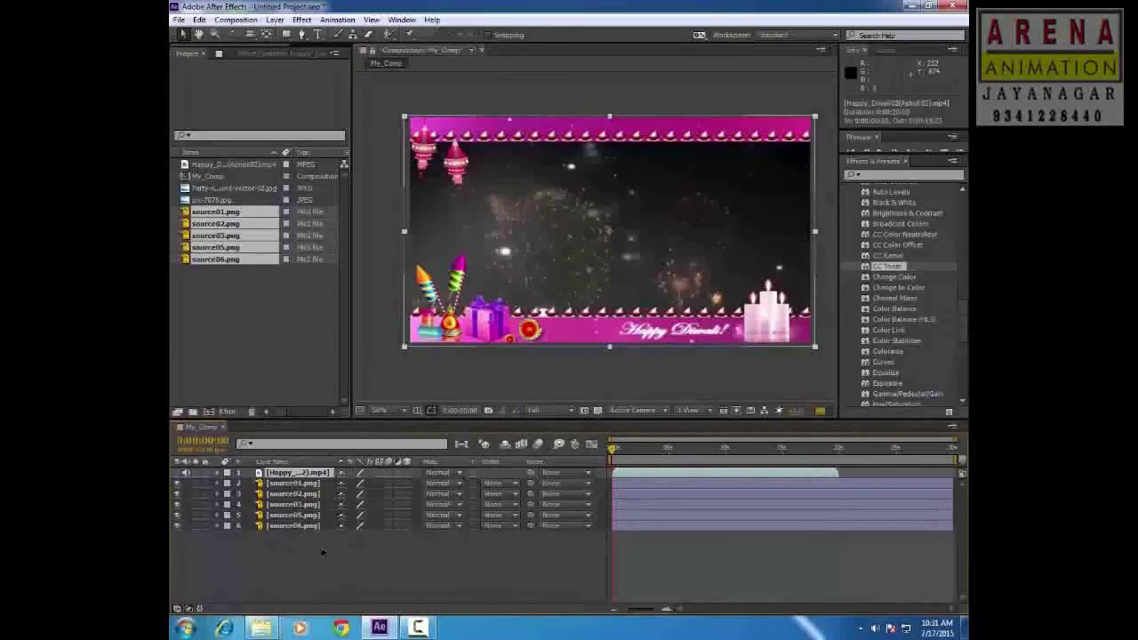
{"action": "left_click", "coordinate": [341, 576]}
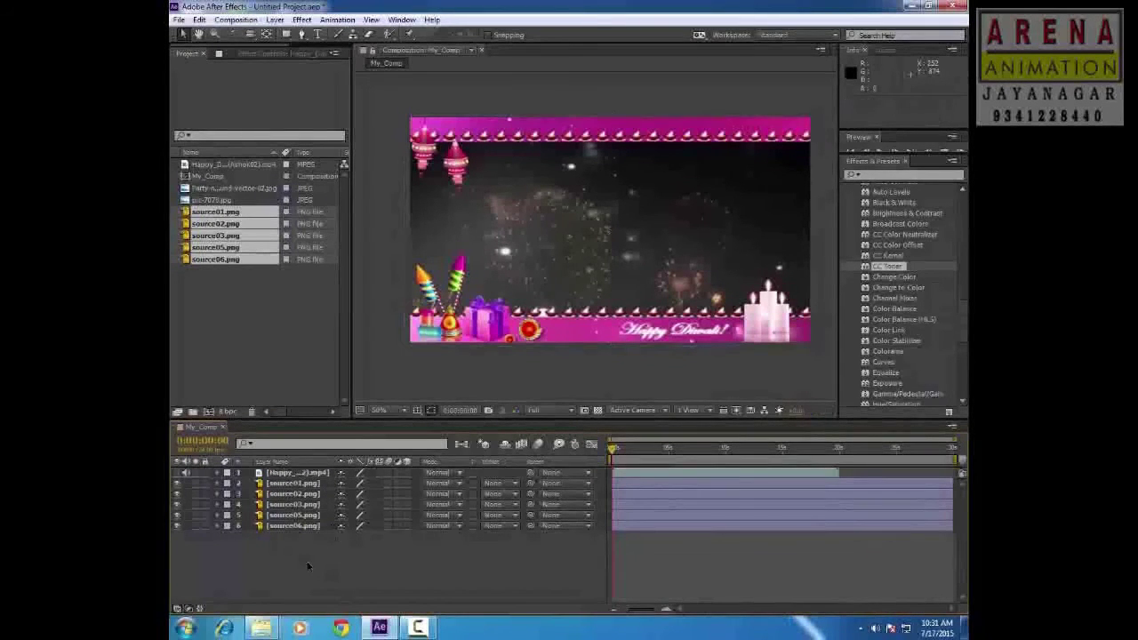
{"action": "left_click", "coordinate": [297, 474]}
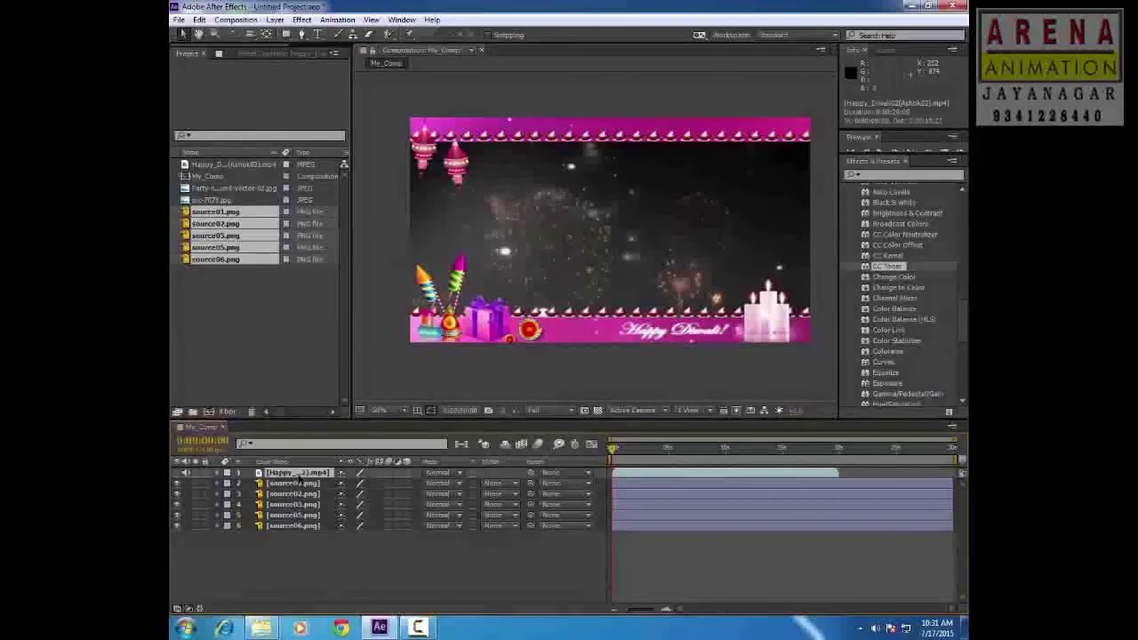
{"action": "key", "text": "Delete"}
- Select all five PNG layers, scrub their Transform Scale down, and collapse the properties
{"action": "scroll", "coordinate": [660, 321], "scroll_direction": "down", "scroll_amount": 2}
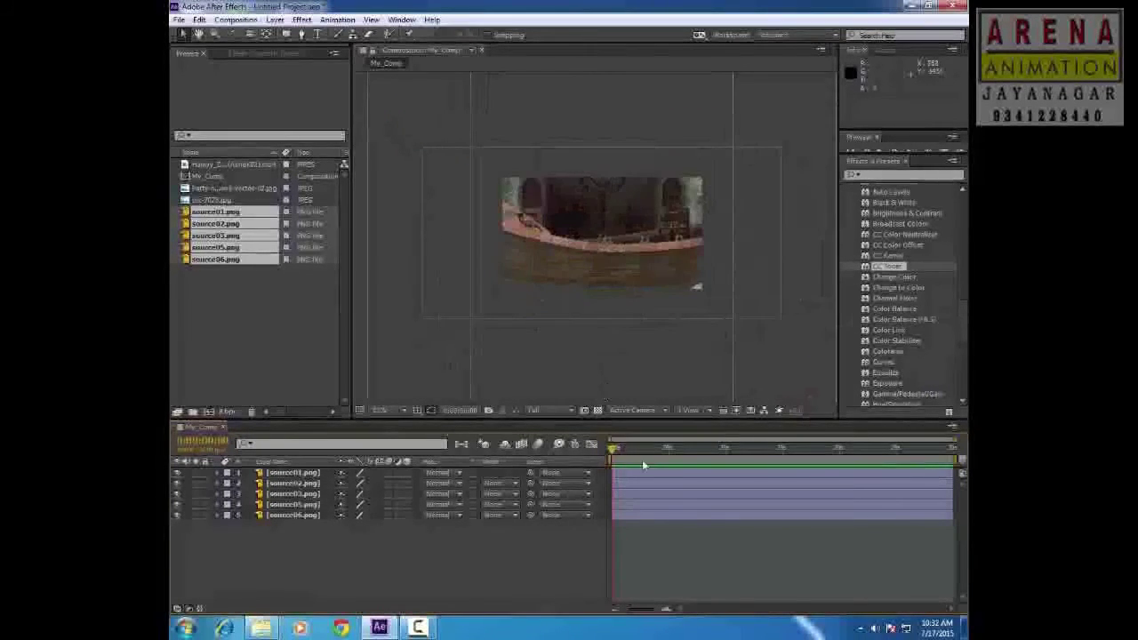
{"action": "left_click", "coordinate": [287, 472]}
{"action": "left_click", "coordinate": [288, 517], "text": "shift"}
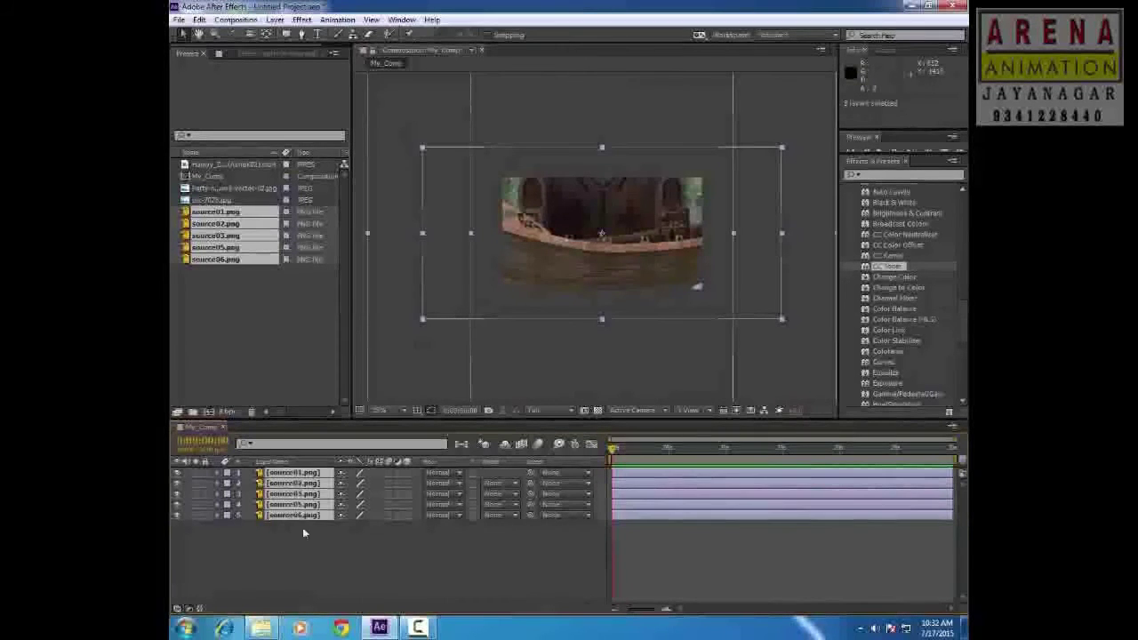
{"action": "left_click", "coordinate": [285, 551]}
{"action": "left_click", "coordinate": [288, 473]}
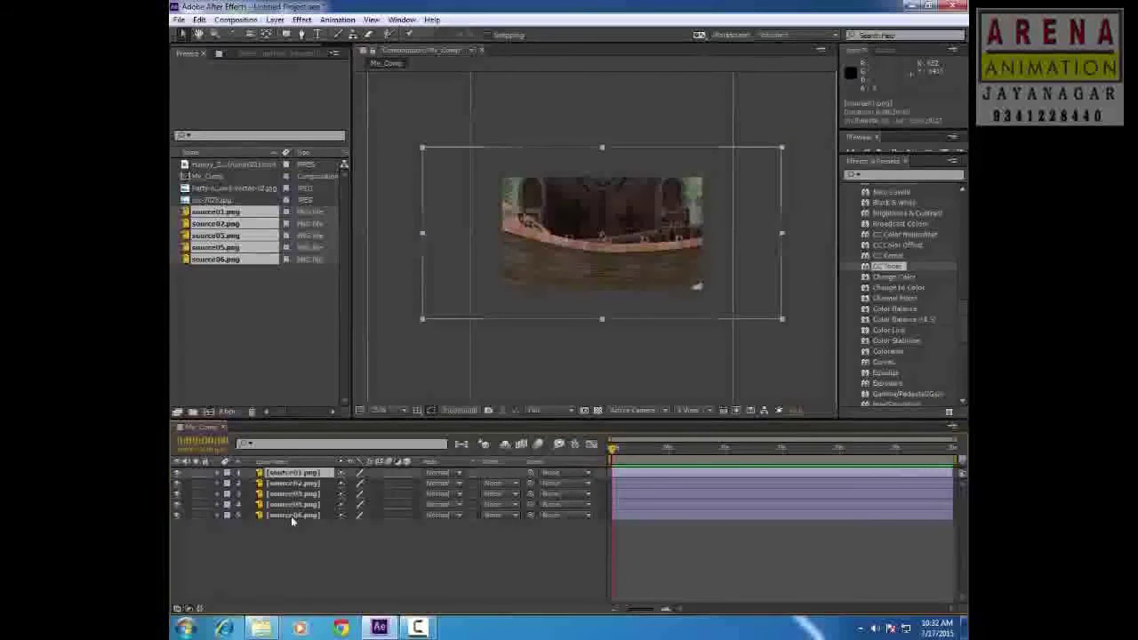
{"action": "left_click", "coordinate": [290, 516], "text": "shift"}
{"action": "left_click", "coordinate": [224, 485]}
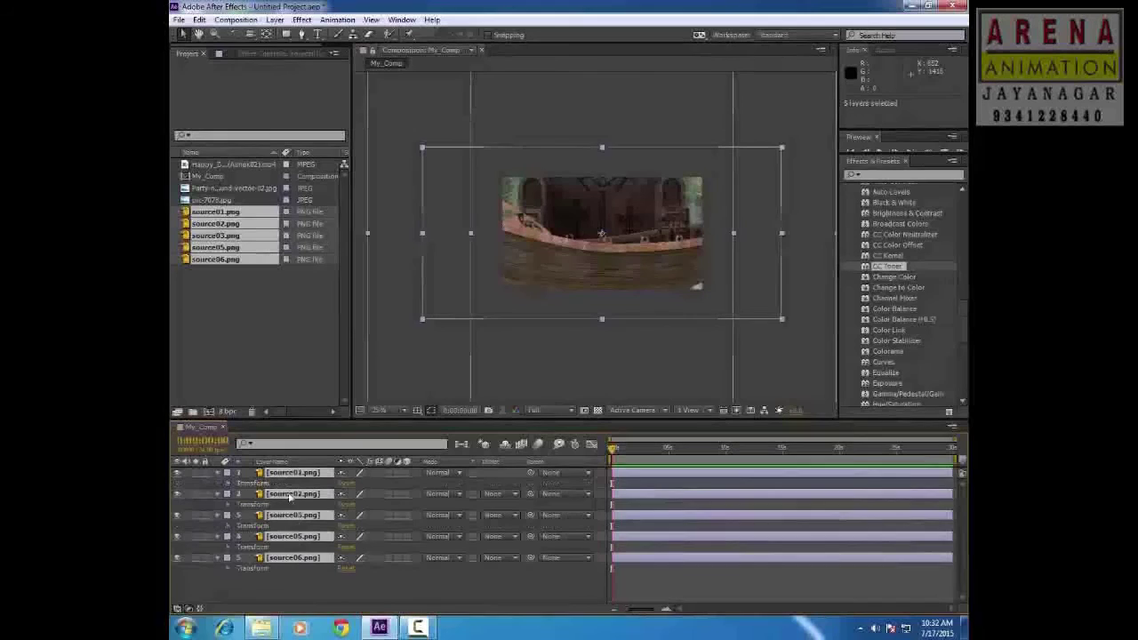
{"action": "left_click", "coordinate": [229, 485]}
{"action": "left_click_drag", "start_coordinate": [358, 516], "coordinate": [311, 516]}
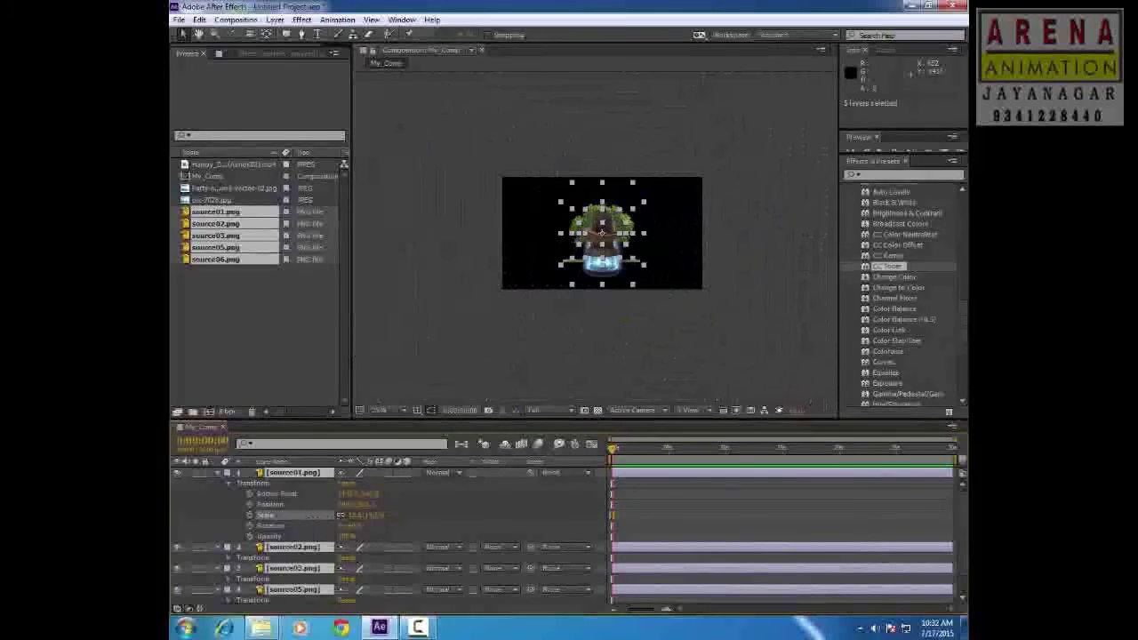
{"action": "key", "text": "ctrl+grave"}
- Trim the end points of the source06 and source05 layers shorter
{"action": "left_click", "coordinate": [271, 558]}
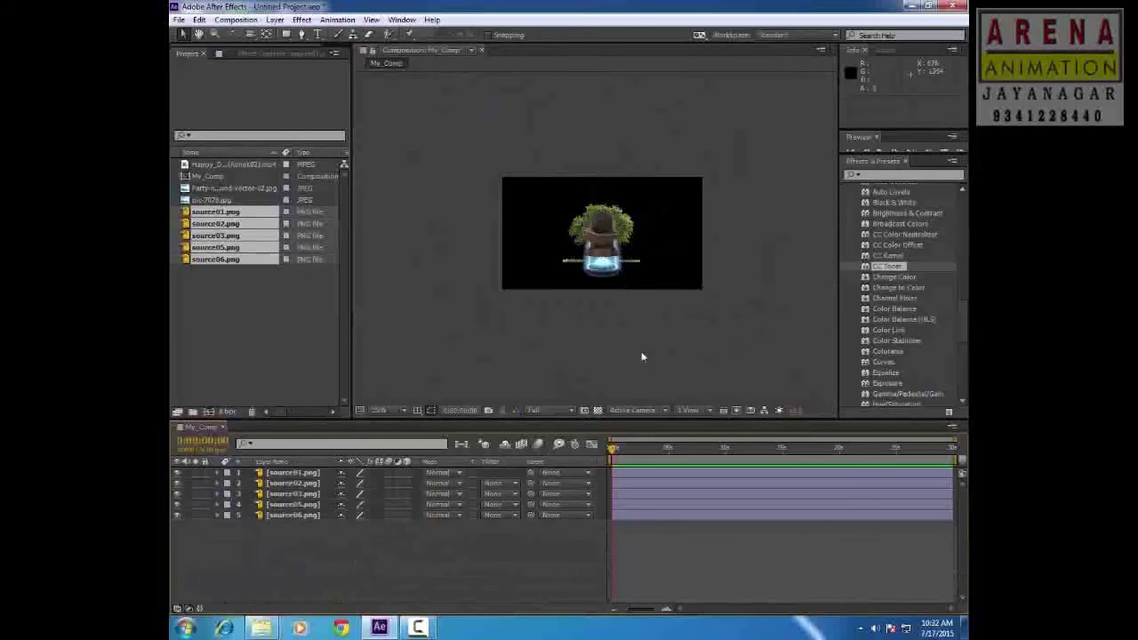
{"action": "scroll", "coordinate": [625, 297], "scroll_direction": "up", "scroll_amount": 1}
{"action": "scroll", "coordinate": [614, 307], "scroll_direction": "up", "scroll_amount": 1}
{"action": "scroll", "coordinate": [600, 322], "scroll_direction": "down", "scroll_amount": 1}
{"action": "left_click_drag", "start_coordinate": [601, 321], "coordinate": [593, 321]}
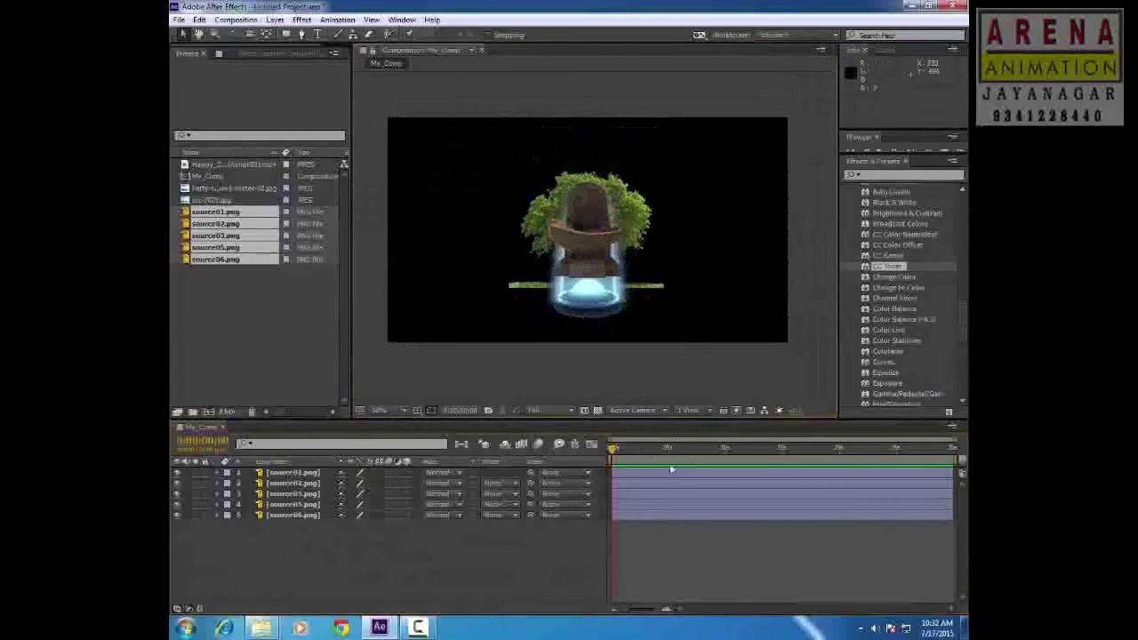
{"action": "left_click", "coordinate": [765, 515]}
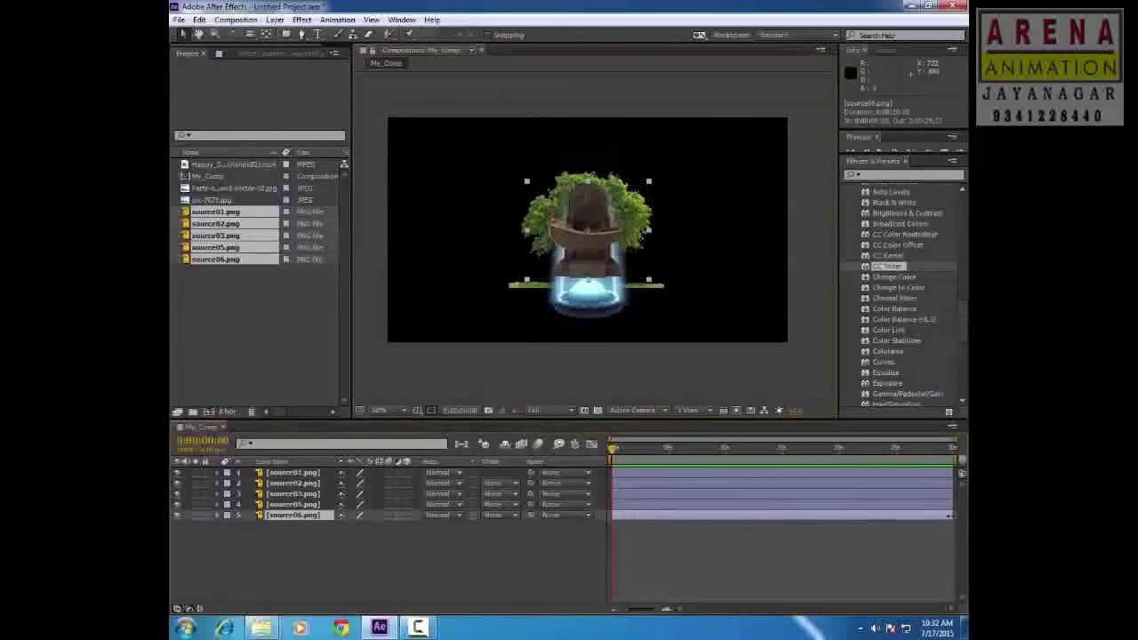
{"action": "mouse_move", "coordinate": [950, 516]}
{"action": "left_mouse_down"}
{"action": "mouse_move", "coordinate": [655, 516]}
{"action": "mouse_move", "coordinate": [654, 505]}
{"action": "left_mouse_up"}
{"action": "left_click", "coordinate": [618, 505]}
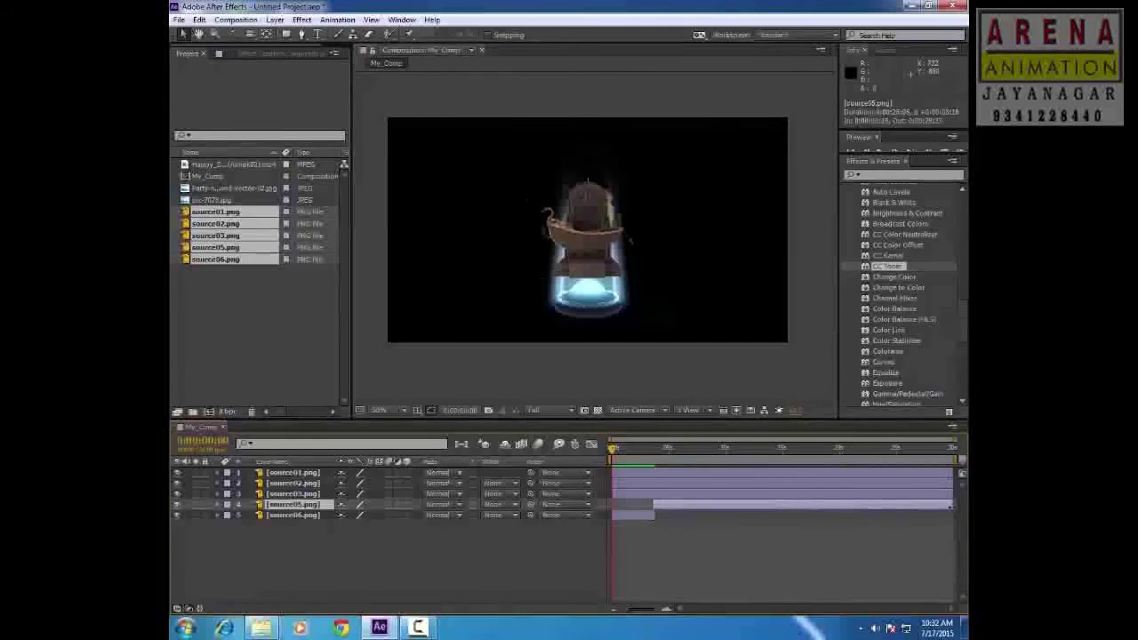
{"action": "left_click_drag", "start_coordinate": [950, 506], "coordinate": [681, 505]}
- Trim source03 and source02 to start where the previous layer ends and play briefly
{"action": "left_click", "coordinate": [681, 452]}
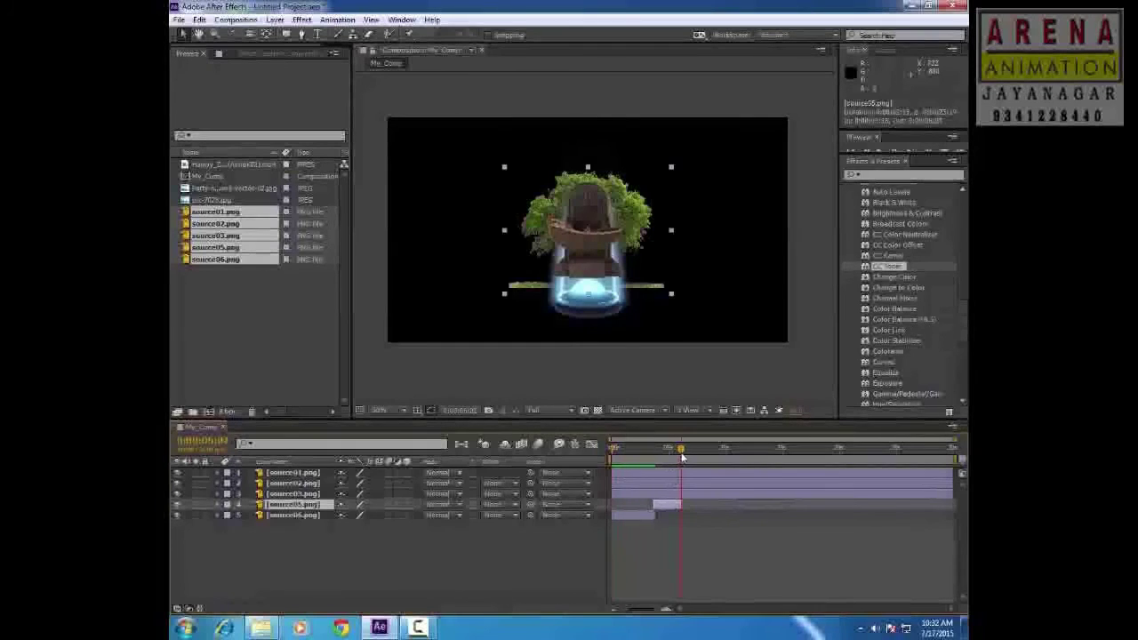
{"action": "left_click", "coordinate": [641, 493]}
{"action": "left_click_drag", "start_coordinate": [614, 493], "coordinate": [668, 494]}
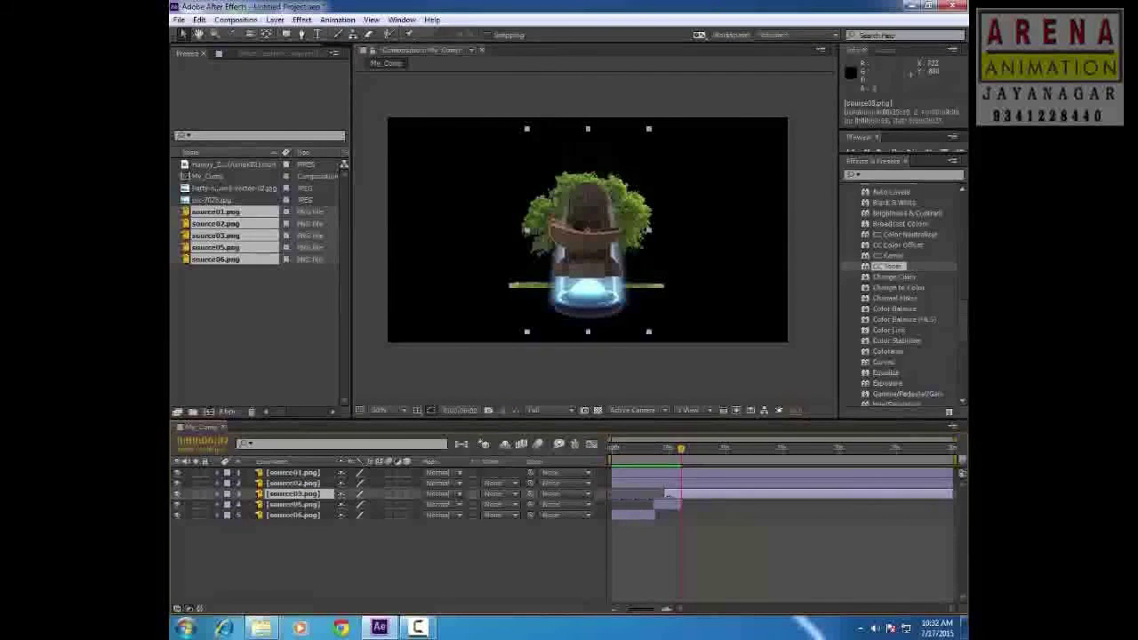
{"action": "left_click_drag", "start_coordinate": [949, 493], "coordinate": [717, 494]}
{"action": "left_click_drag", "start_coordinate": [711, 451], "coordinate": [720, 454]}
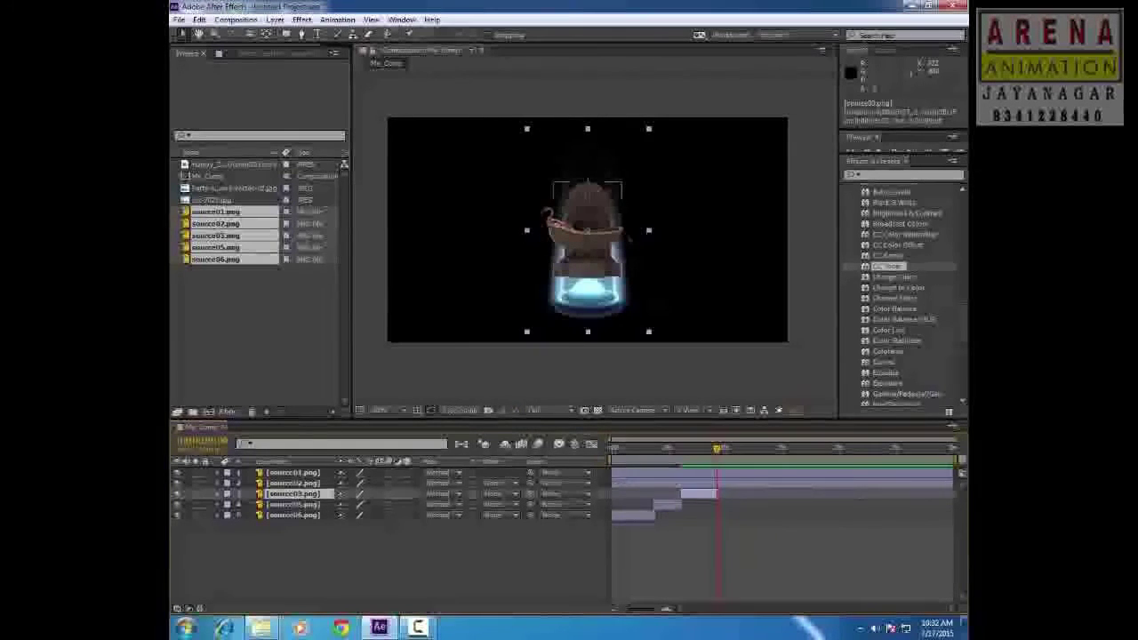
{"action": "left_click_drag", "start_coordinate": [614, 483], "coordinate": [713, 482]}
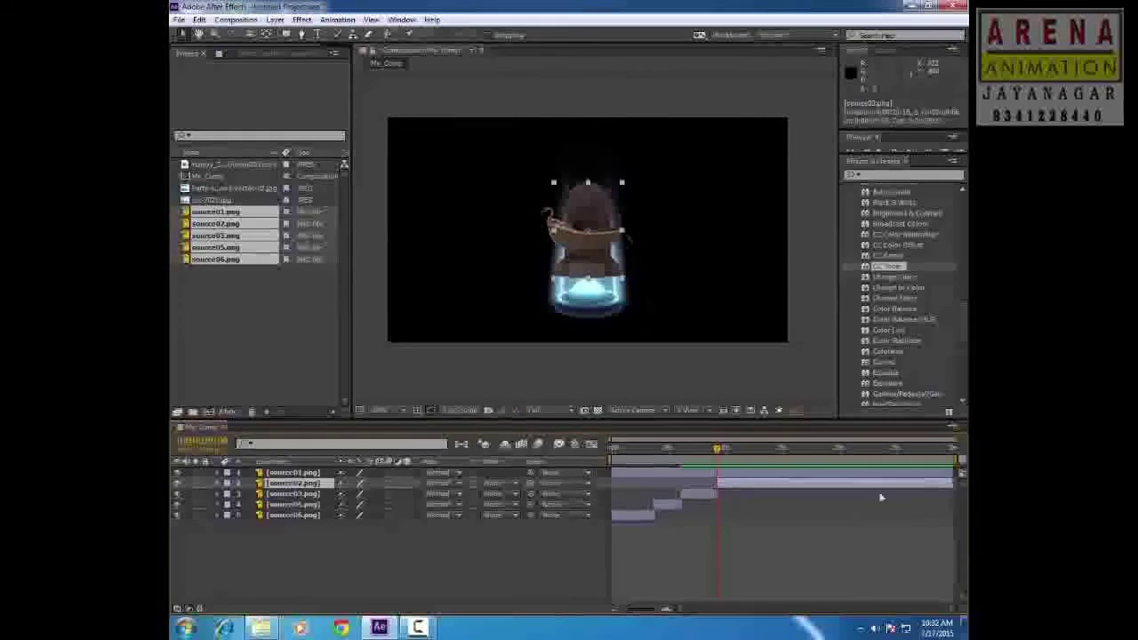
{"action": "mouse_move", "coordinate": [820, 485]}
{"action": "left_mouse_down"}
{"action": "mouse_move", "coordinate": [747, 483]}
{"action": "mouse_move", "coordinate": [746, 451]}
{"action": "left_mouse_up"}
{"action": "left_click", "coordinate": [674, 473]}
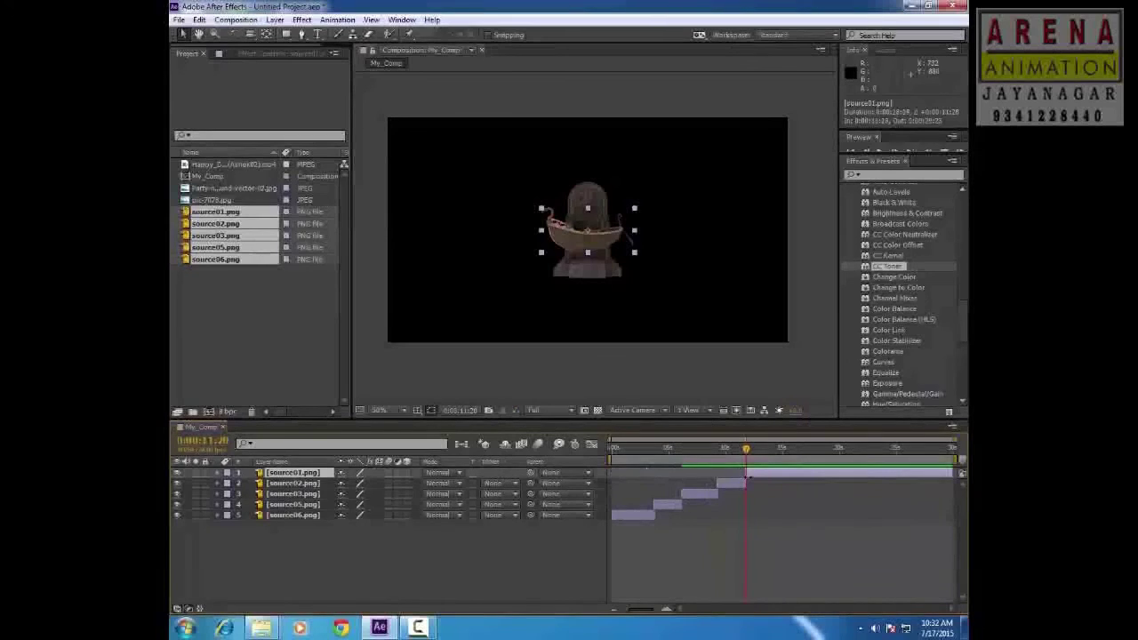
- Slide source05, source03, source02 and source01 earlier into a tight cascade and preview it
{"action": "key", "text": "KP_0"}
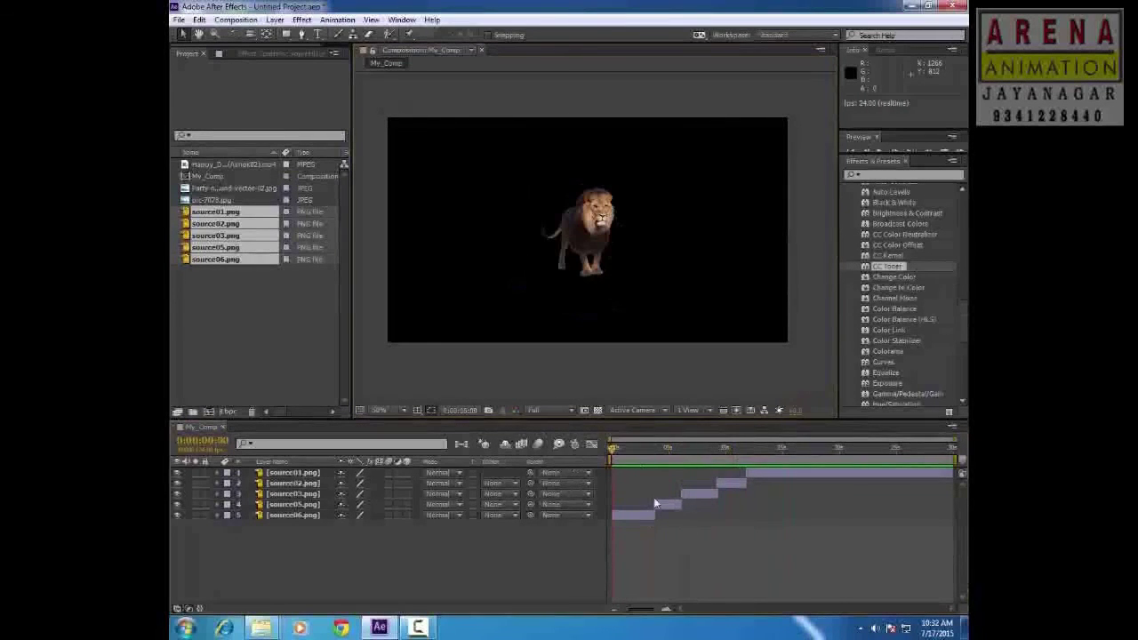
{"action": "left_click_drag", "start_coordinate": [663, 504], "coordinate": [633, 504]}
{"action": "left_click_drag", "start_coordinate": [699, 493], "coordinate": [650, 493]}
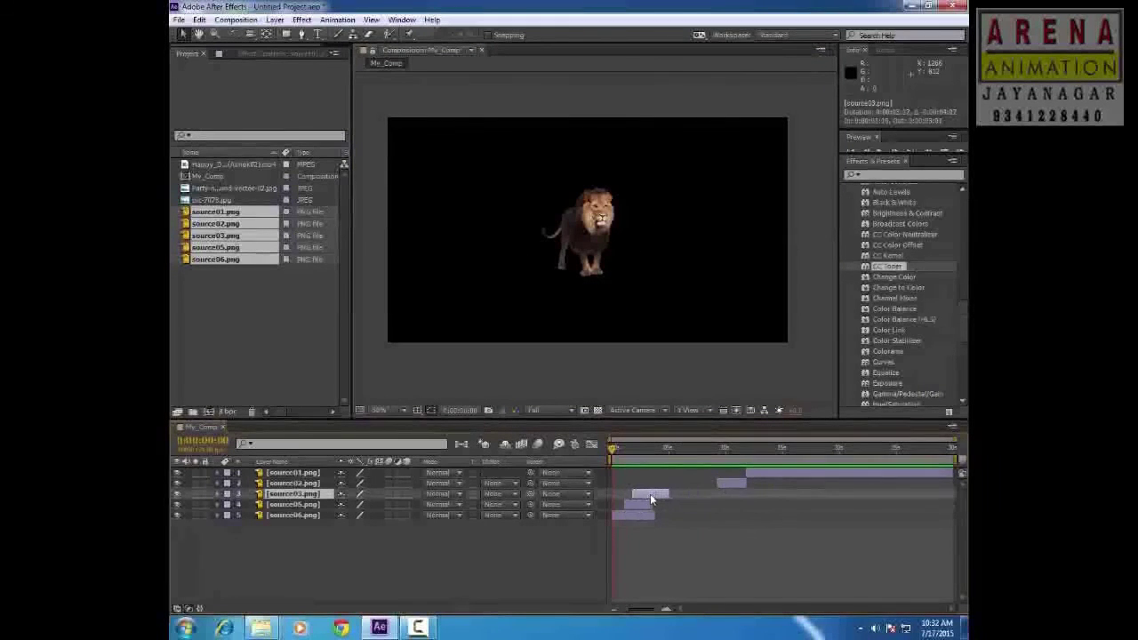
{"action": "left_click_drag", "start_coordinate": [732, 484], "coordinate": [655, 487]}
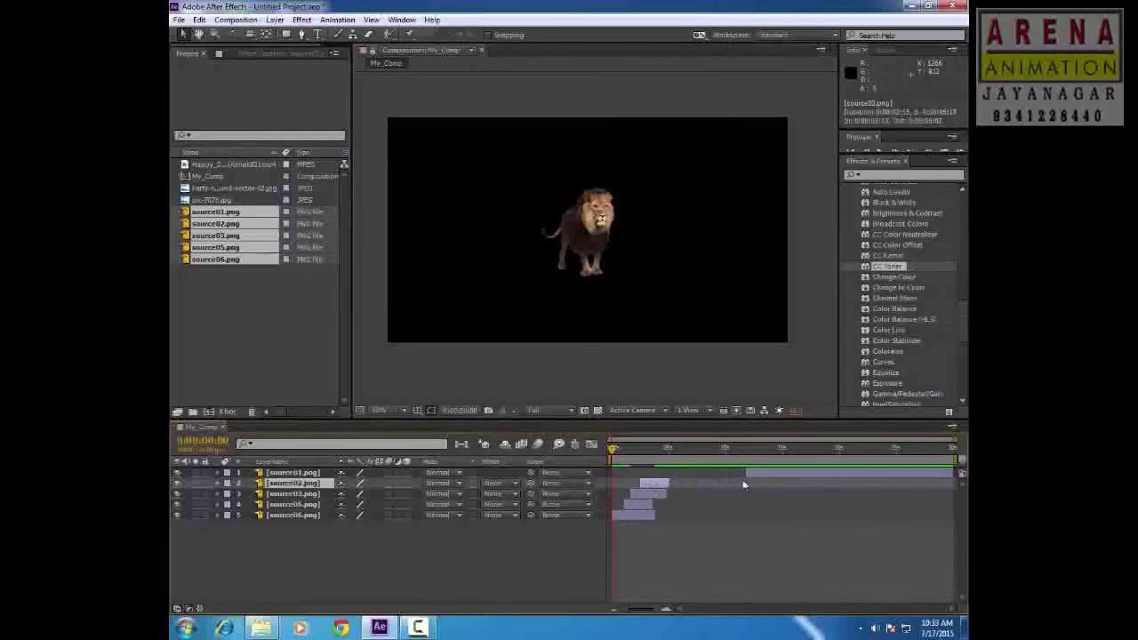
{"action": "left_click_drag", "start_coordinate": [749, 475], "coordinate": [646, 476]}
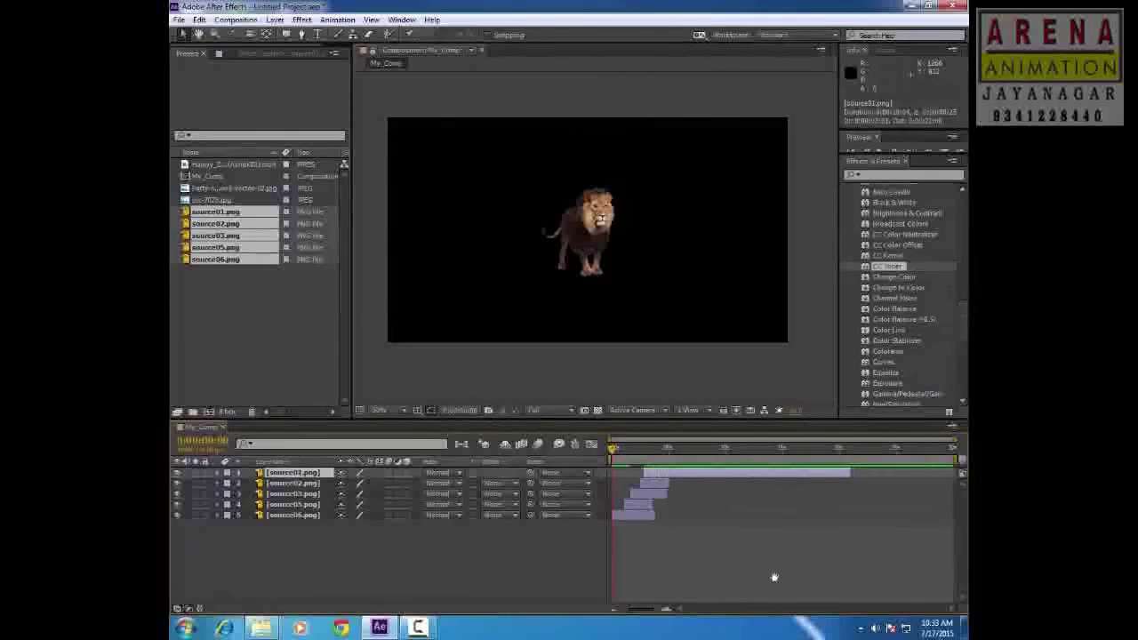
{"action": "key", "text": "space"}
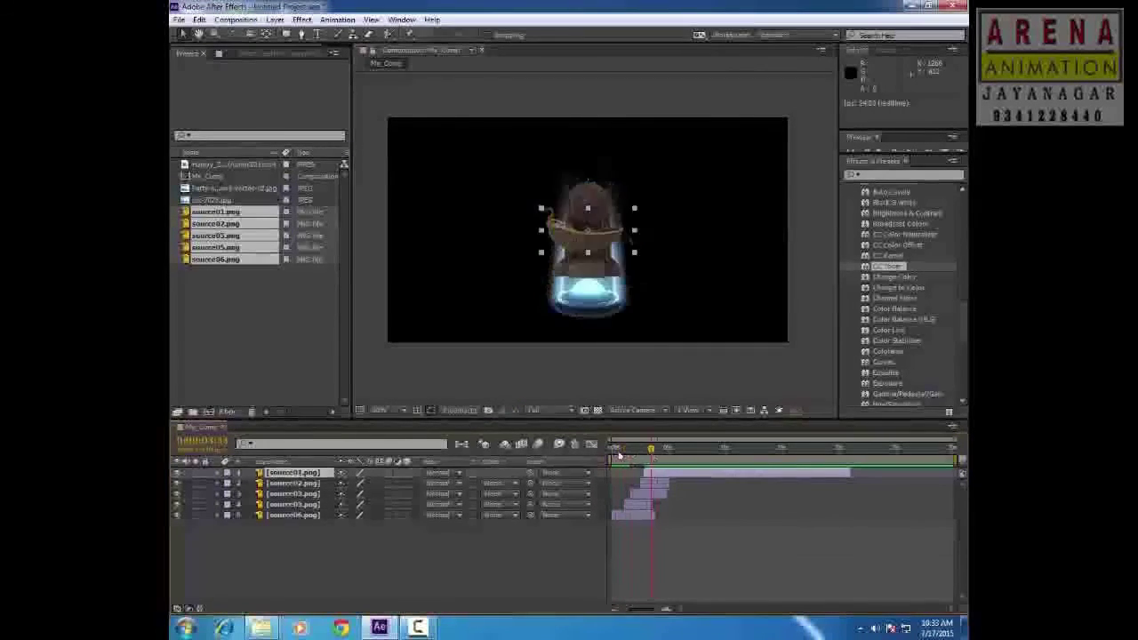
{"action": "left_click", "coordinate": [292, 516], "text": "shift"}
- Collapse the layers' Transform groups and resize panels so the Composition viewer is larger
{"action": "left_click", "coordinate": [217, 472]}
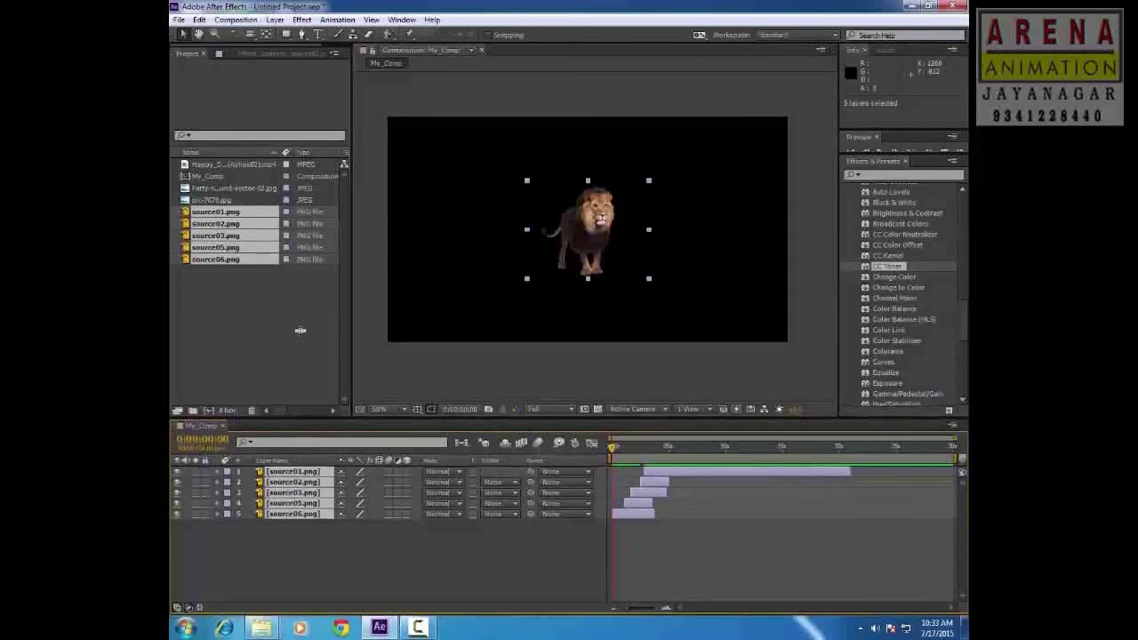
{"action": "left_click_drag", "start_coordinate": [569, 420], "coordinate": [569, 304]}
{"action": "left_click", "coordinate": [228, 366]}
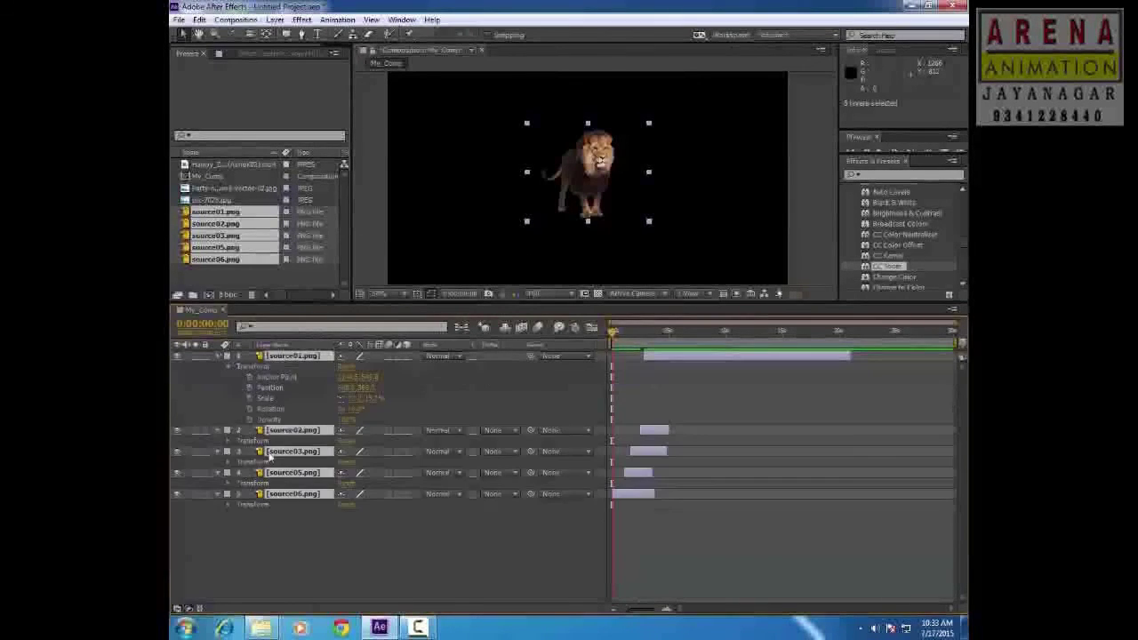
{"action": "left_click", "coordinate": [228, 440]}
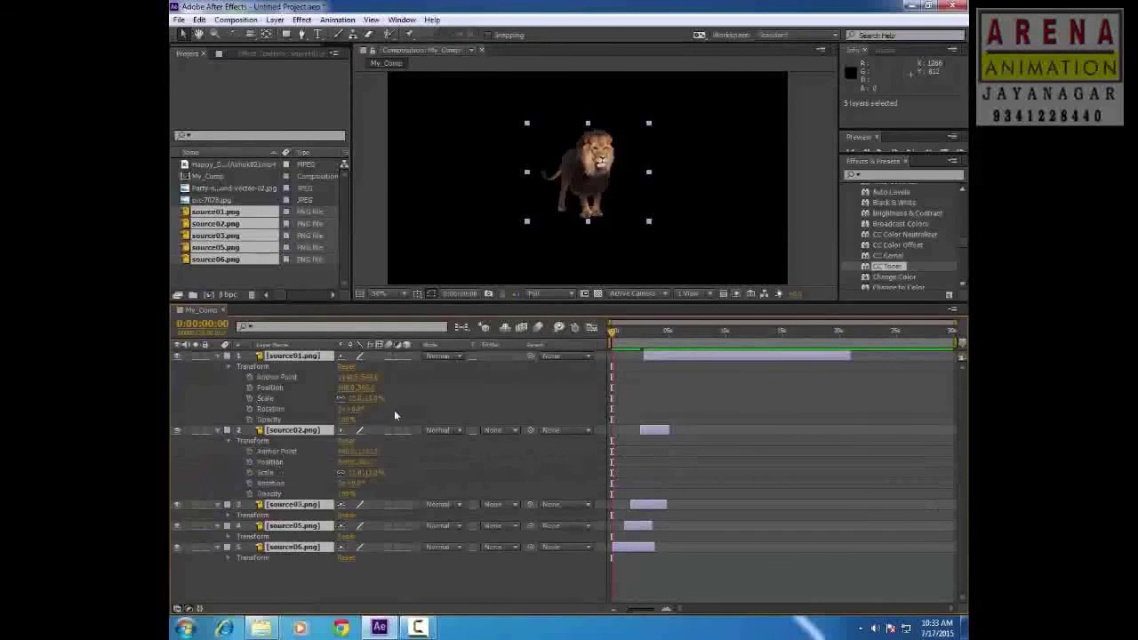
{"action": "left_click", "coordinate": [217, 355], "text": "ctrl"}
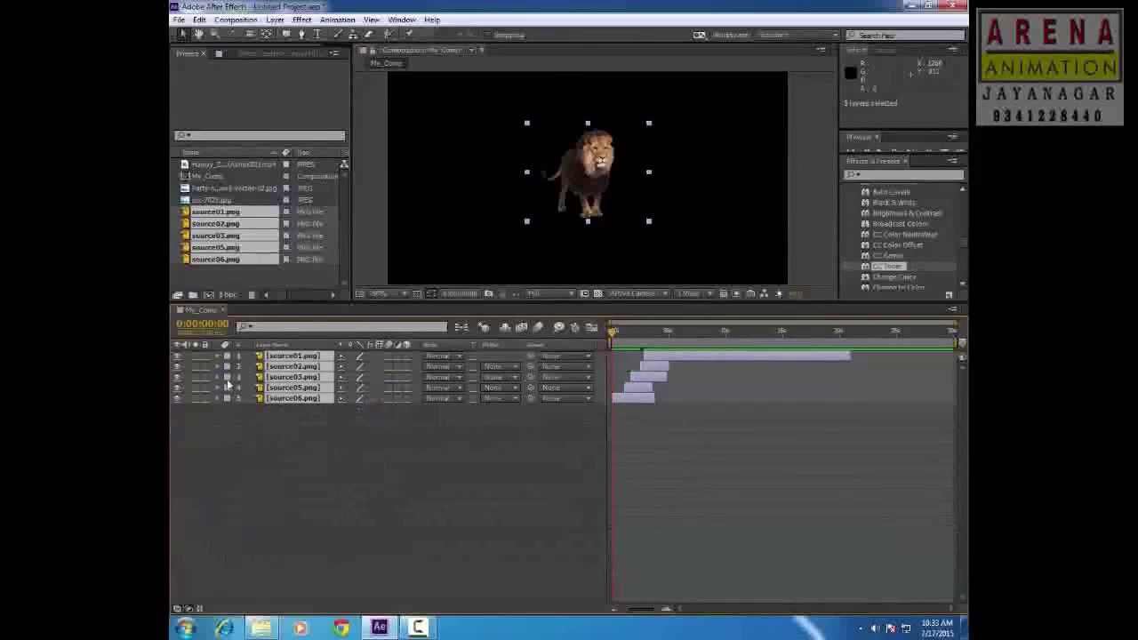
{"action": "left_click_drag", "start_coordinate": [439, 308], "coordinate": [418, 386]}
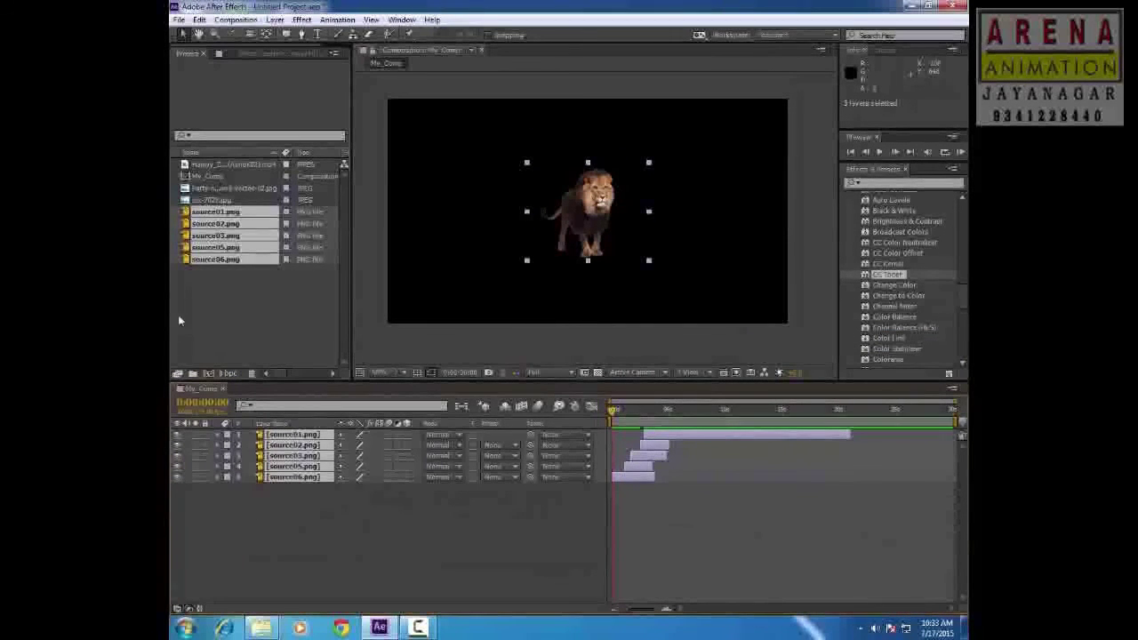
{"action": "left_click", "coordinate": [291, 317]}
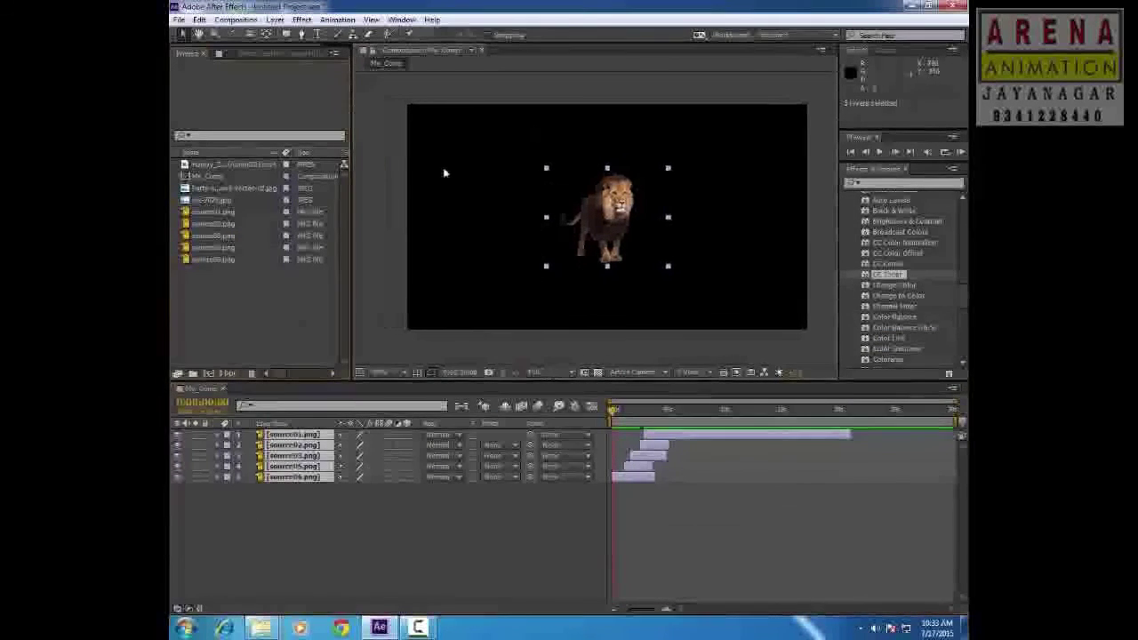